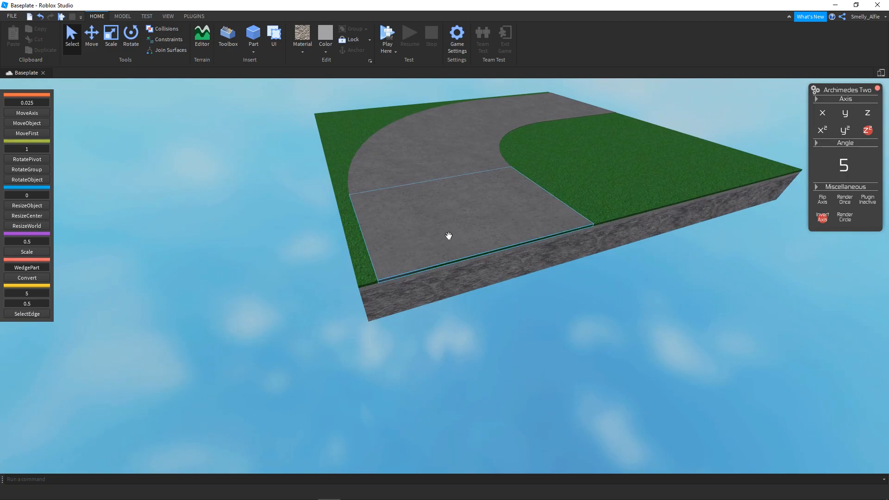
Examine the curved road on the grass baseplate from several angles.
key(w)
right_drag(507, 163, 507, 163)
key(s)
key(a)
key(d)
key(d)
key(w)
key(s)
key(a)
key(w)
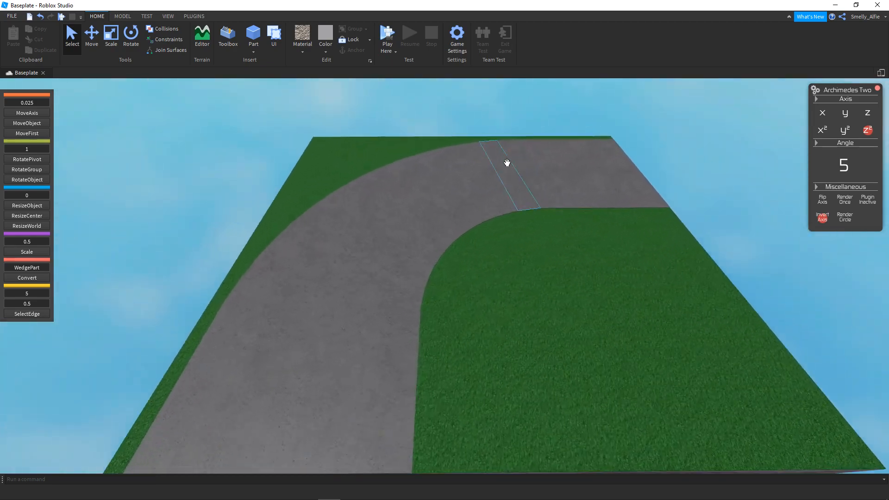
key(s)
right_drag(507, 163, 507, 163)
key(w)
key(w)
right_drag(472, 162, 444, 151)
key(s)
key(s)
key(a)
key(s)
key(a)
right_drag(404, 226, 405, 226)
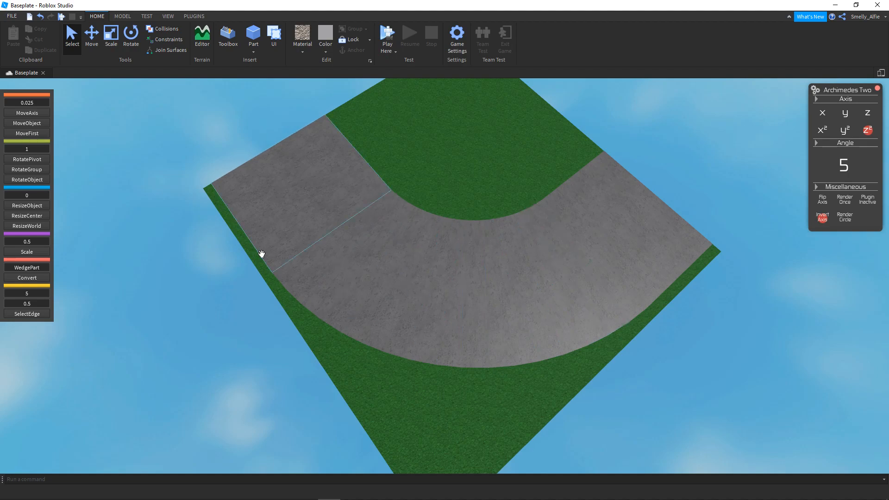
Place a copy of the straight road segment off to the side of the baseplate.
right_drag(375, 222, 408, 273)
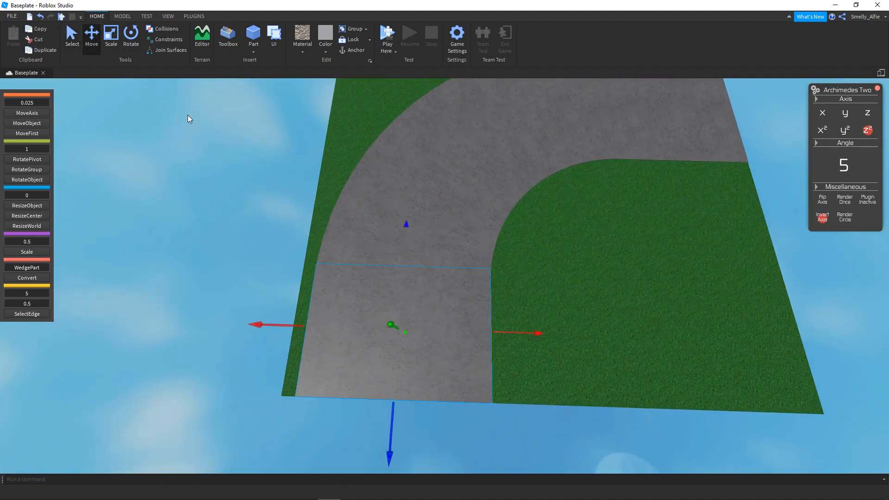
drag(501, 330, 233, 255)
key(a)
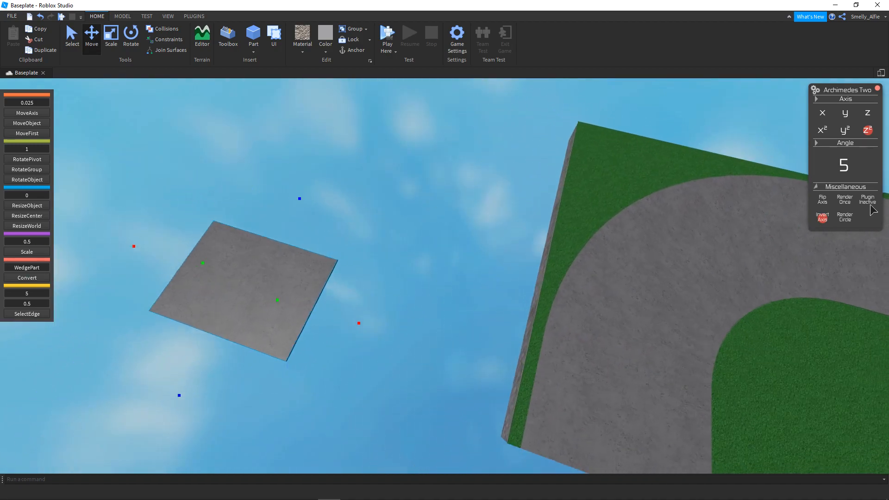
Activate Archimedes Two and render several curve segments from the copied road piece at an angle of 5.
click(869, 202)
key(w)
key(a)
click(843, 199)
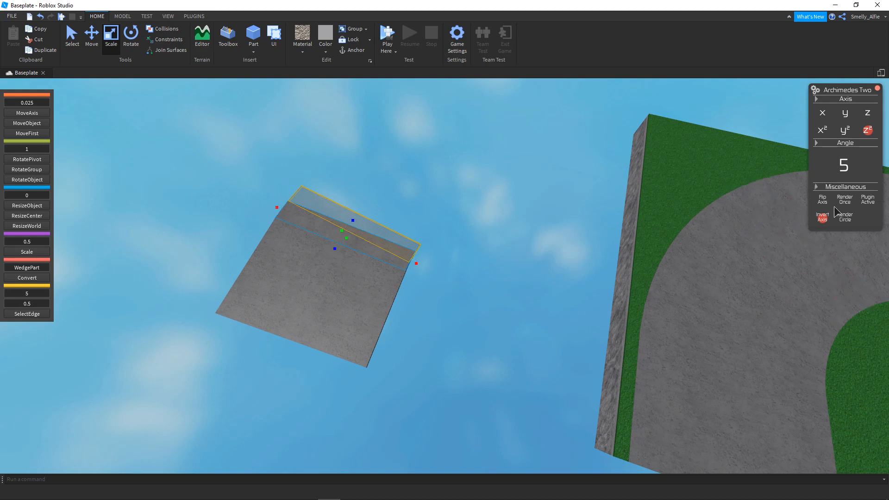
click(844, 198)
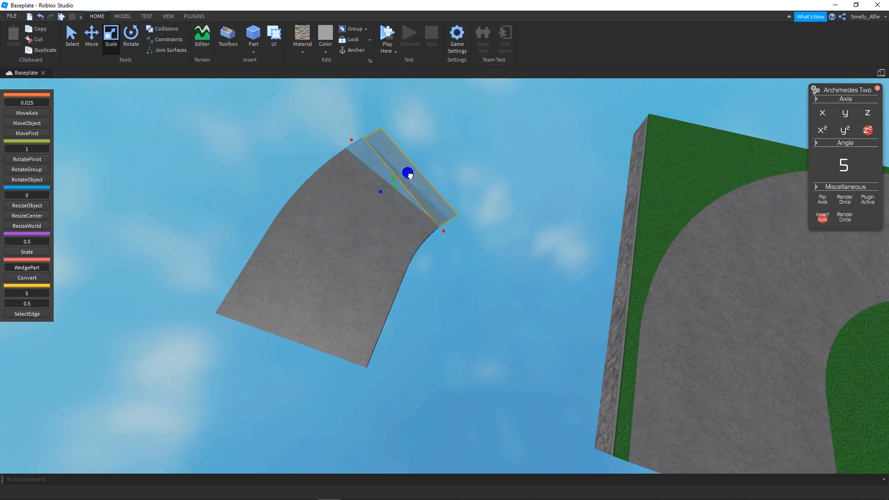
click(846, 200)
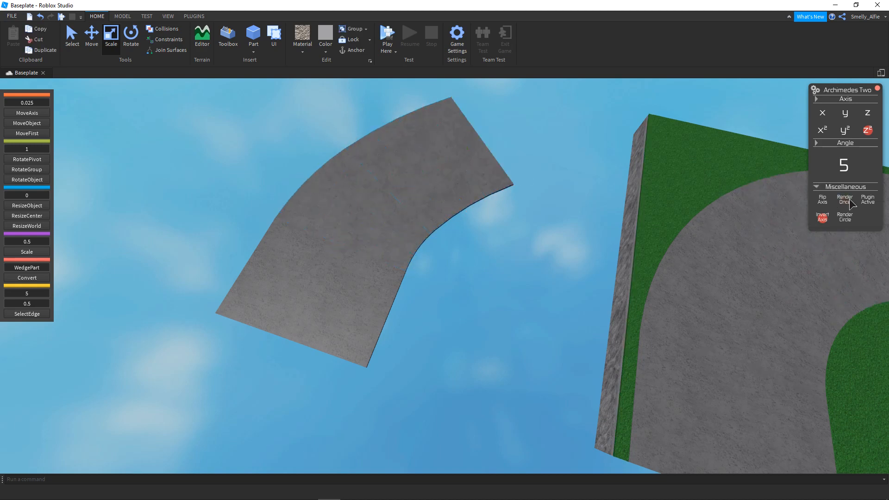
Select the whole demonstration curve beside the baseplate and delete it.
click(527, 273)
right_drag(528, 273, 478, 318)
key(s)
key(d)
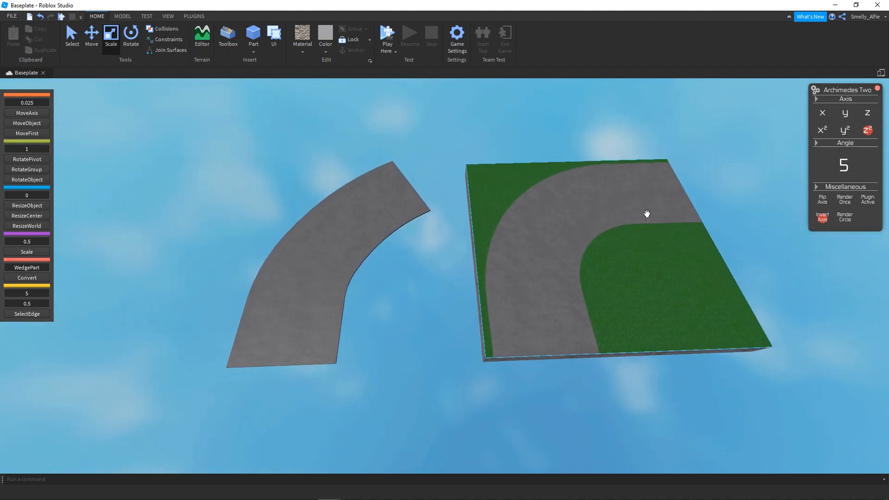
drag(134, 162, 393, 387)
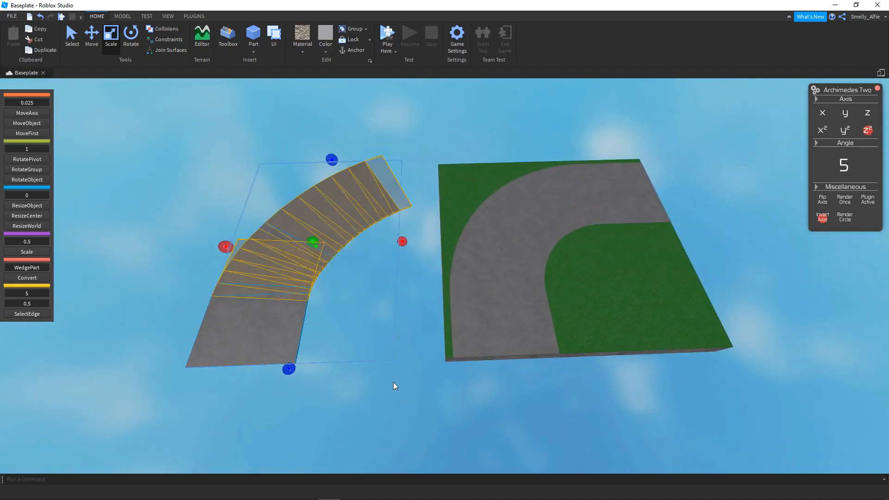
key(Delete)
Inspect the bend's segments and the road's inner and outer edges up close.
scroll(524, 250, up, 5)
key(d)
right_drag(540, 189, 548, 189)
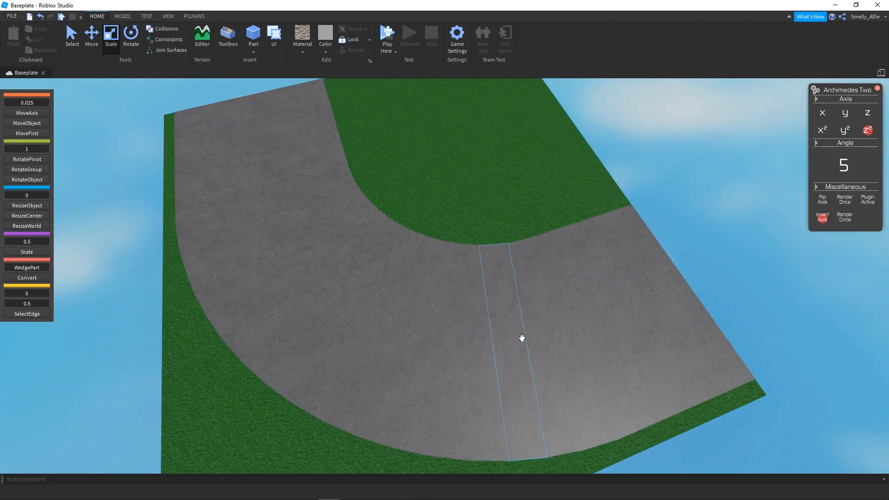
key(w)
right_drag(469, 273, 470, 273)
key(s)
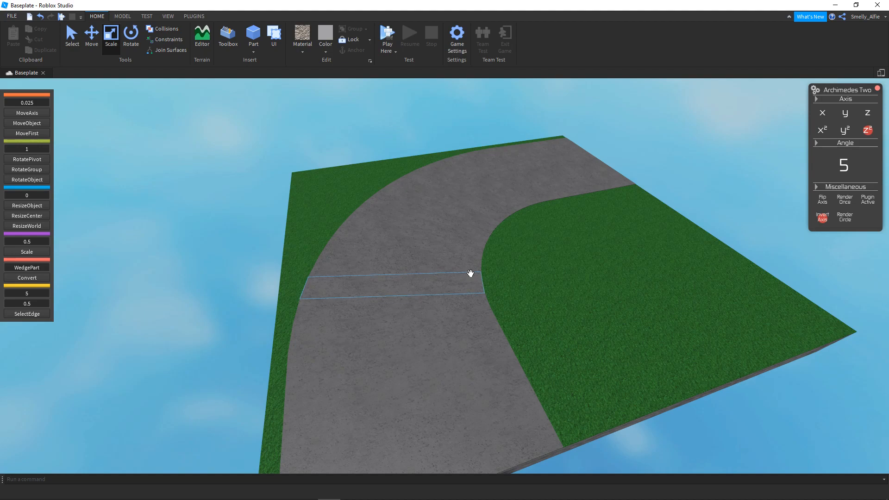
key(s)
right_drag(470, 273, 470, 274)
key(d)
key(w)
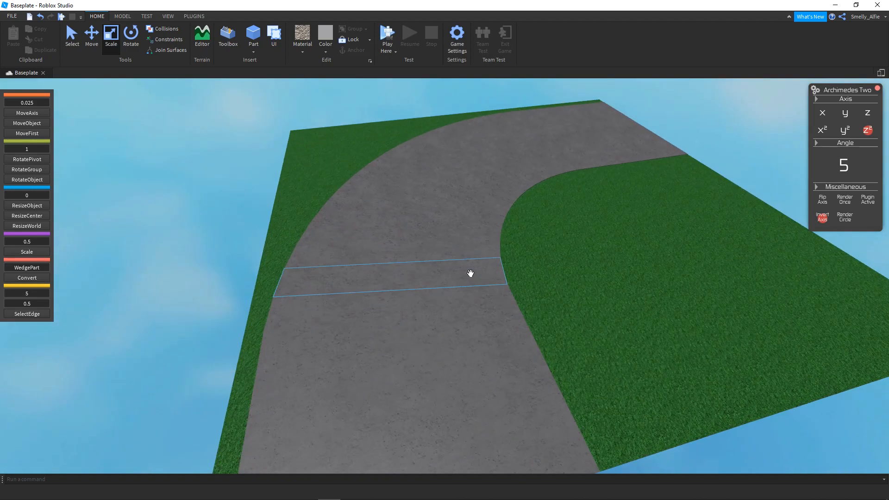
key(s)
key(w)
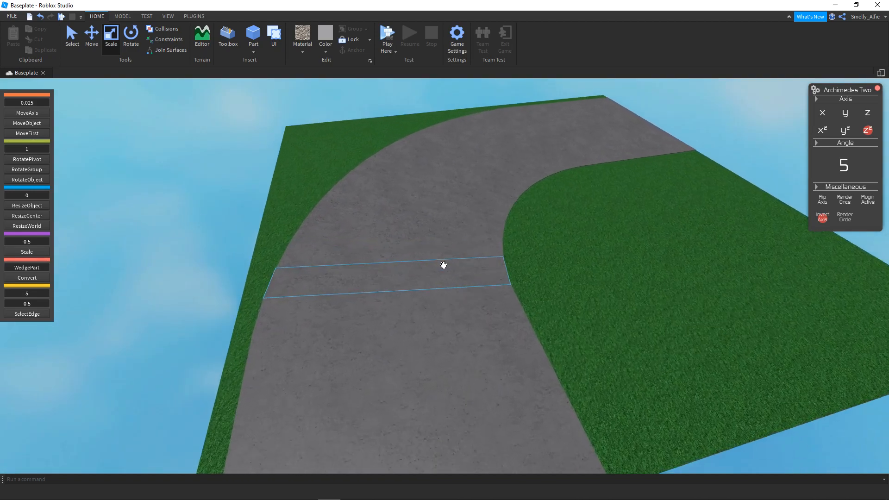
right_drag(453, 267, 414, 311)
key(s)
key(w)
key(s)
key(d)
right_drag(528, 282, 528, 278)
key(w)
key(w)
right_drag(367, 233, 337, 260)
key(s)
key(s)
Select all the curved road segments of the bend and deactivate the Archimedes Two plugin.
drag(380, 122, 704, 289)
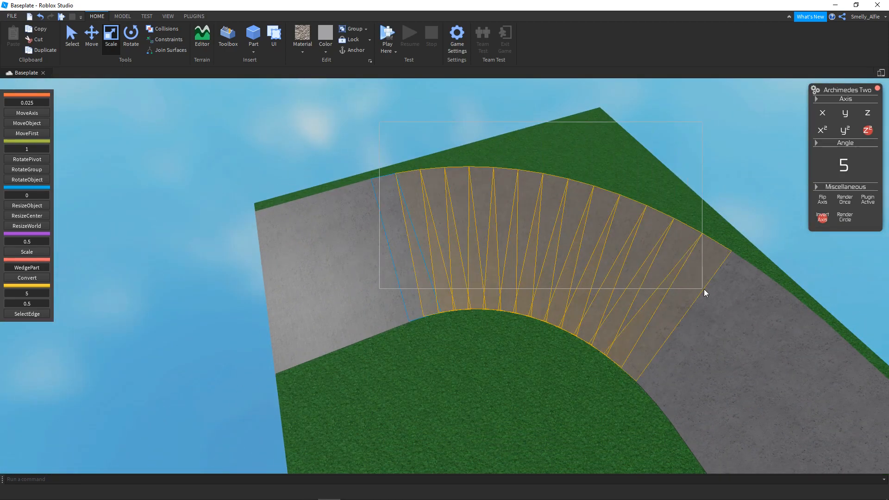
click(867, 207)
key(d)
right_drag(605, 237, 605, 237)
key(w)
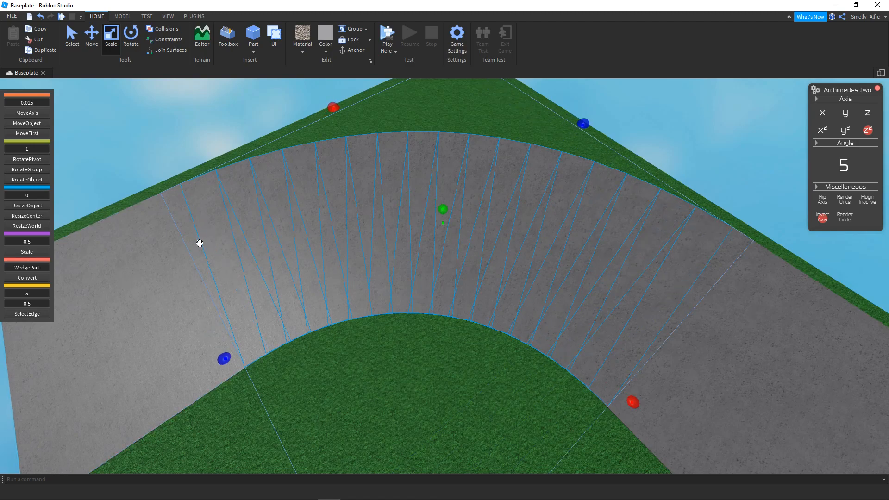
right_drag(201, 243, 250, 218)
scroll(260, 215, up, 4)
scroll(323, 253, down, 3)
right_drag(324, 253, 544, 230)
scroll(544, 230, down, 1)
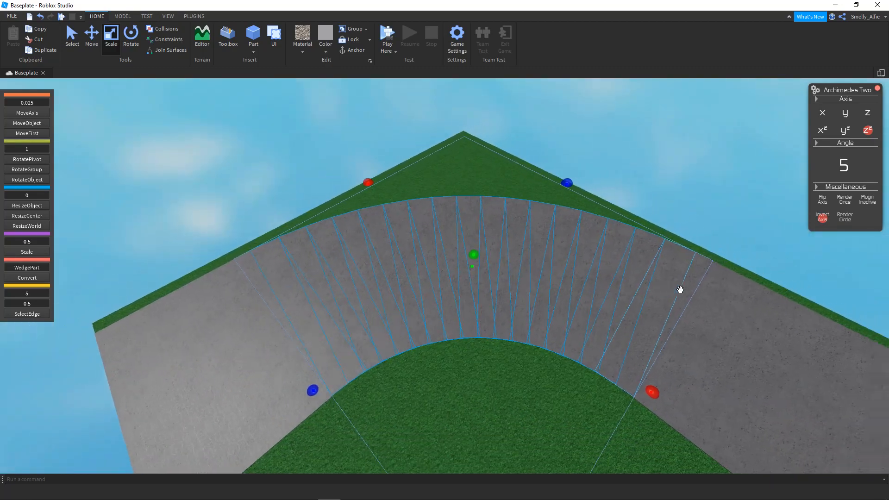
key(q)
key(d)
scroll(307, 262, up, 1)
right_drag(307, 262, 320, 188)
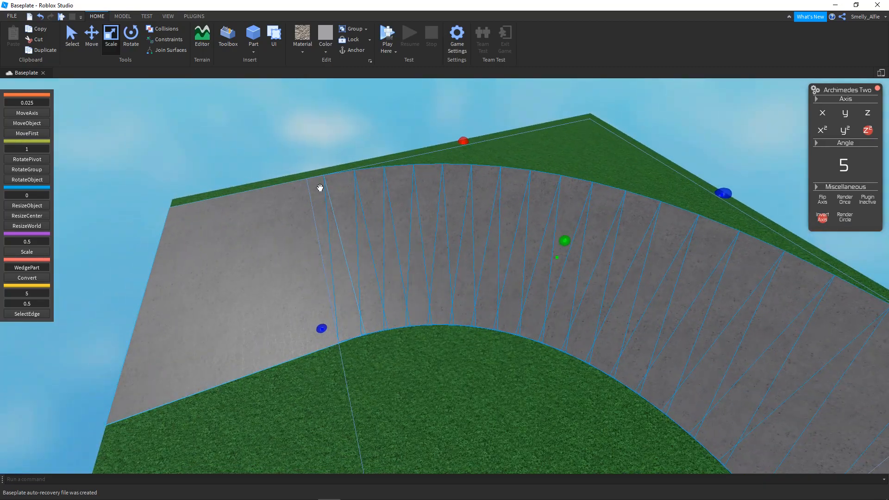
scroll(521, 229, down, 1)
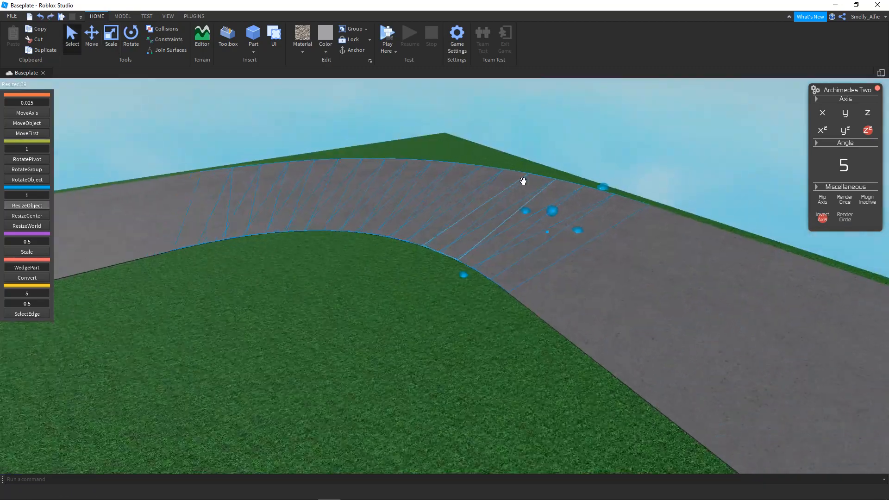
Narrow a copy of the curve segments to a thin strip along the bend's inner edge, using ResizeObject with an increment of 1.
scroll(523, 181, down, 2)
right_drag(523, 181, 522, 182)
key(w)
key(d)
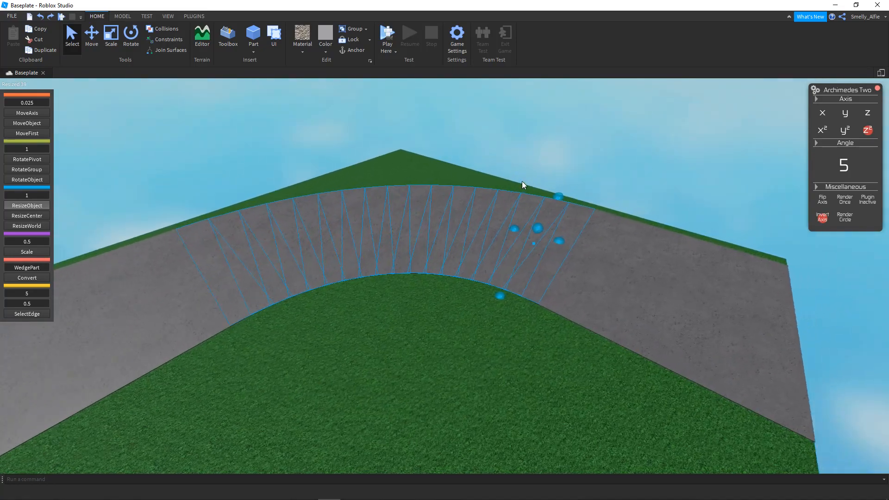
key(e)
key(w)
right_drag(555, 245, 560, 238)
key(d)
key(ctrl+y)
key(w)
drag(563, 164, 496, 208)
right_drag(496, 208, 494, 203)
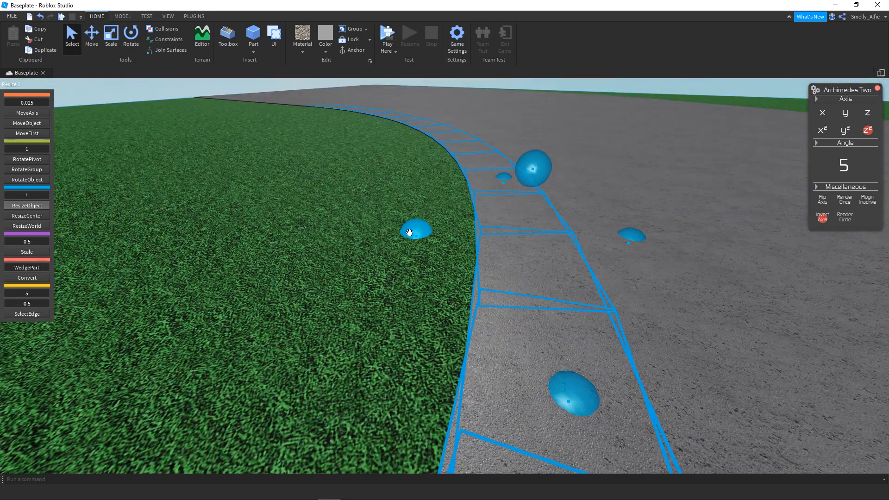
Extend the inner strip over the grass edge and raise its height above the road surface.
key(s)
key(a)
right_drag(304, 219, 304, 220)
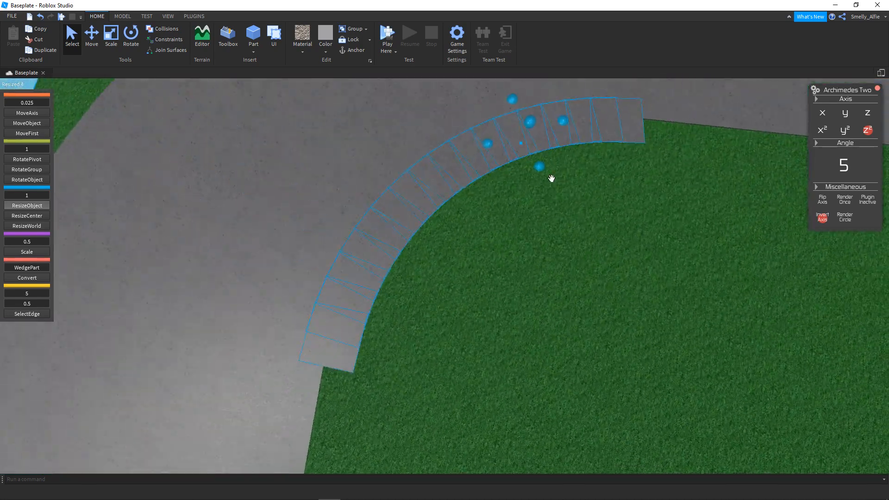
right_drag(541, 174, 541, 175)
key(w)
key(s)
key(w)
drag(447, 194, 448, 194)
key(w)
right_drag(448, 194, 447, 194)
key(w)
key(s)
drag(386, 190, 375, 159)
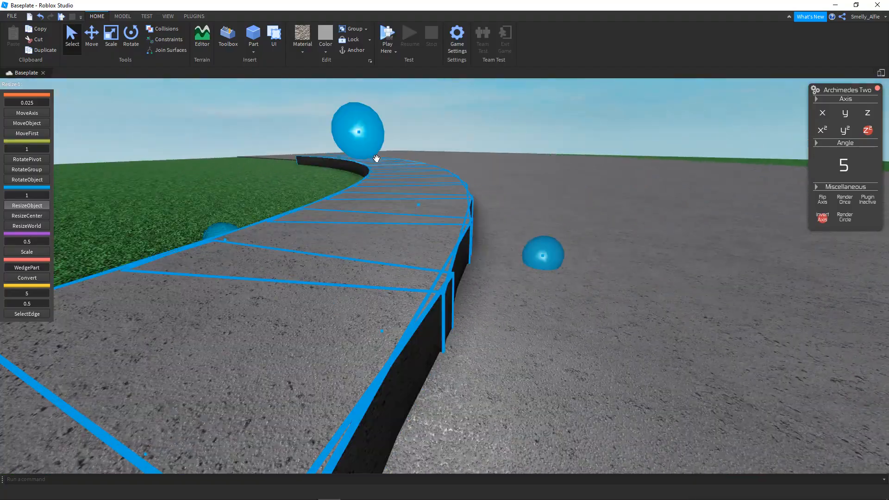
Trim the strip's outer side flush with the road's inner edge and colour the strip off-white.
key(w)
right_drag(475, 240, 475, 240)
key(s)
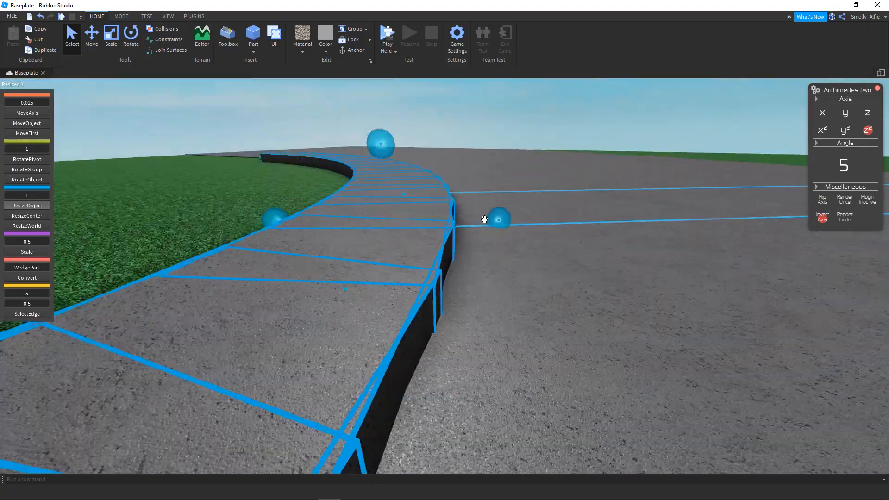
right_drag(403, 254, 403, 254)
click(329, 51)
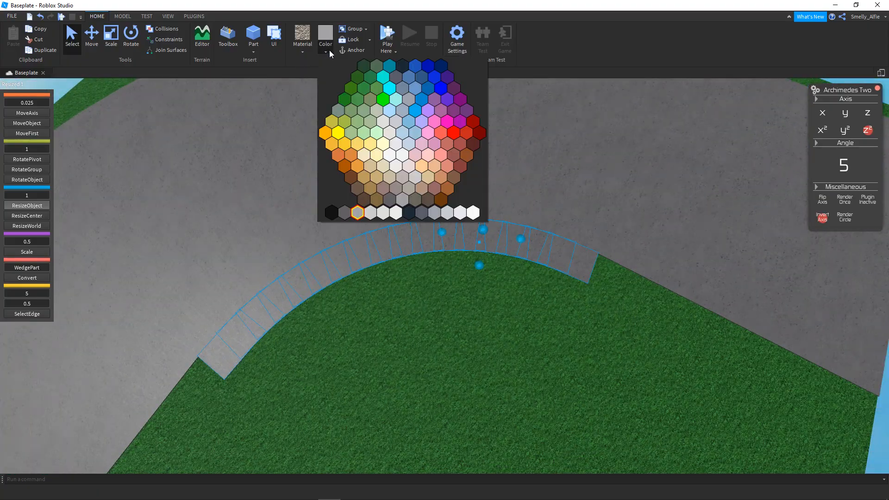
click(397, 213)
Switch to ResizeCenter with a resize increment of 0.1 for the kerb segments.
right_drag(447, 232, 451, 226)
right_drag(496, 118, 435, 156)
scroll(435, 156, up, 3)
scroll(435, 156, down, 1)
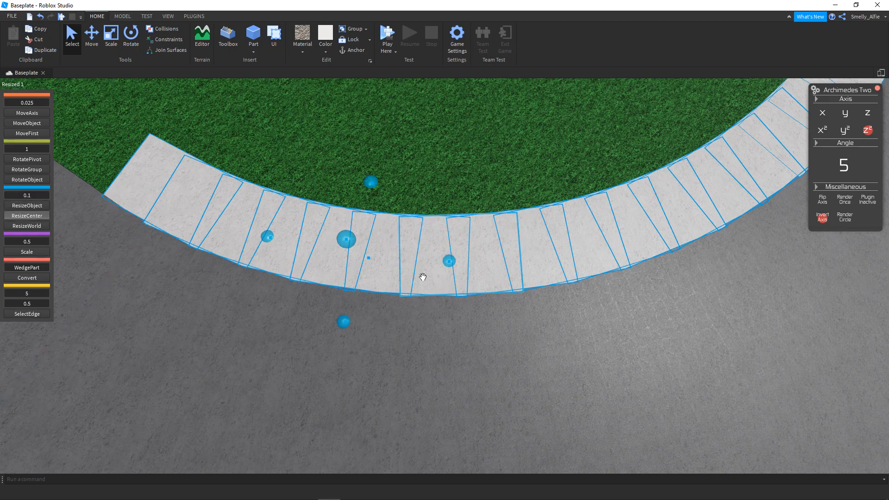
Try to shorten the overlapping kerb segments from their centres, and undo the change.
scroll(422, 277, up, 5)
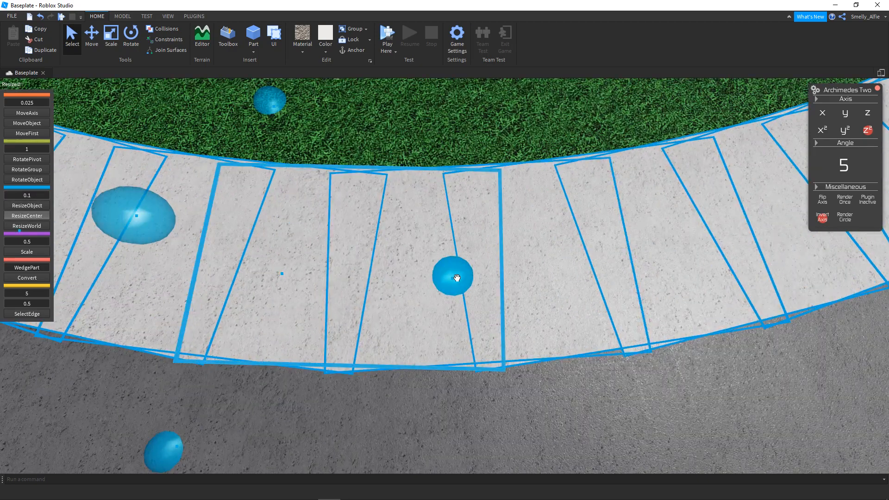
drag(457, 278, 347, 286)
key(ctrl+z)
scroll(400, 257, down, 6)
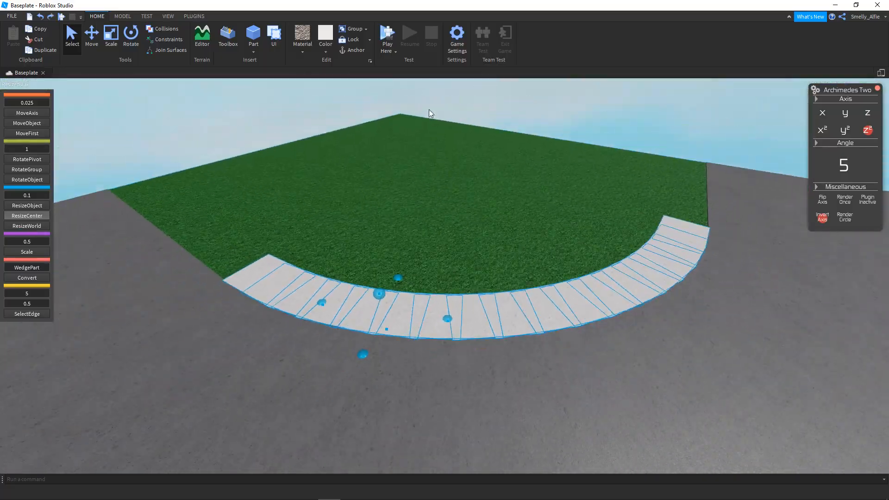
Reselect all the off-white kerb segments around the inner bend.
click(429, 109)
scroll(427, 98, up, 2)
key(w)
right_drag(427, 98, 427, 98)
key(s)
right_drag(312, 127, 299, 119)
drag(299, 119, 673, 225)
Try another lengthwise ResizeCenter adjustment on the reselected kerb segments, and undo it.
key(w)
right_drag(580, 202, 580, 202)
key(w)
key(s)
drag(555, 185, 433, 188)
right_drag(433, 187, 433, 188)
key(s)
key(ctrl+z)
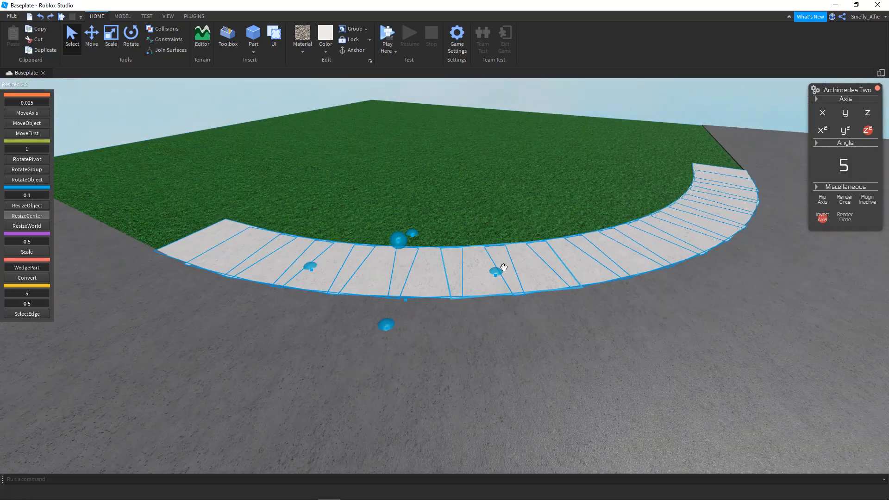
Inspect the kerb segments and the side edge of the baseplate up close.
drag(451, 284, 439, 232)
key(w)
right_drag(501, 202, 500, 202)
key(a)
right_drag(496, 270, 496, 270)
key(s)
right_drag(435, 282, 355, 289)
key(w)
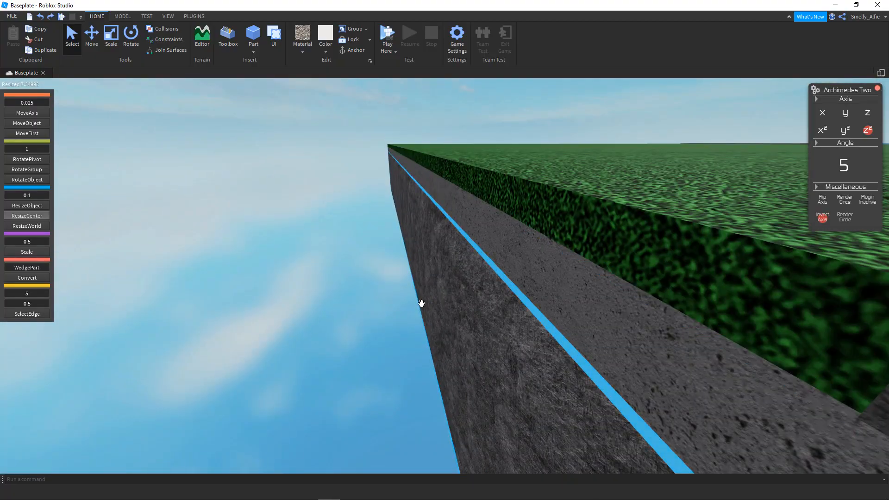
right_drag(421, 304, 421, 304)
key(s)
key(w)
right_drag(521, 258, 521, 258)
key(d)
Shorten the kerb segments lengthwise from their centres with ResizeCenter to reduce the overlap between neighbouring pieces.
drag(476, 237, 462, 240)
key(w)
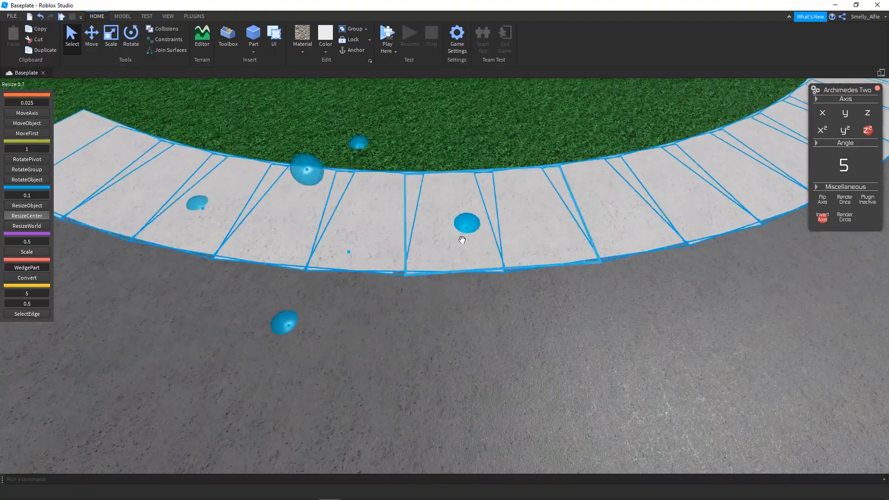
key(w)
right_drag(418, 235, 422, 289)
drag(409, 242, 360, 248)
key(s)
right_drag(458, 202, 458, 203)
Reselect the whole row of off-white kerb segments along the inner bend.
click(497, 96)
right_drag(494, 105, 494, 104)
key(s)
key(s)
right_drag(604, 138, 572, 159)
key(w)
right_drag(437, 225, 438, 225)
key(a)
key(s)
right_drag(365, 167, 364, 167)
drag(365, 169, 705, 244)
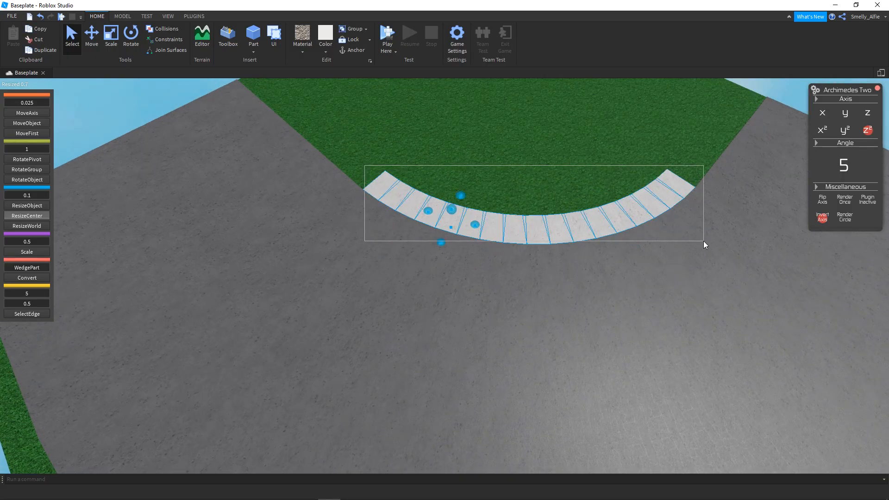
Tilt the kerb segments individually by 1 degree with RotateObject so their road-side edges dip down.
right_drag(358, 201, 357, 202)
key(w)
key(s)
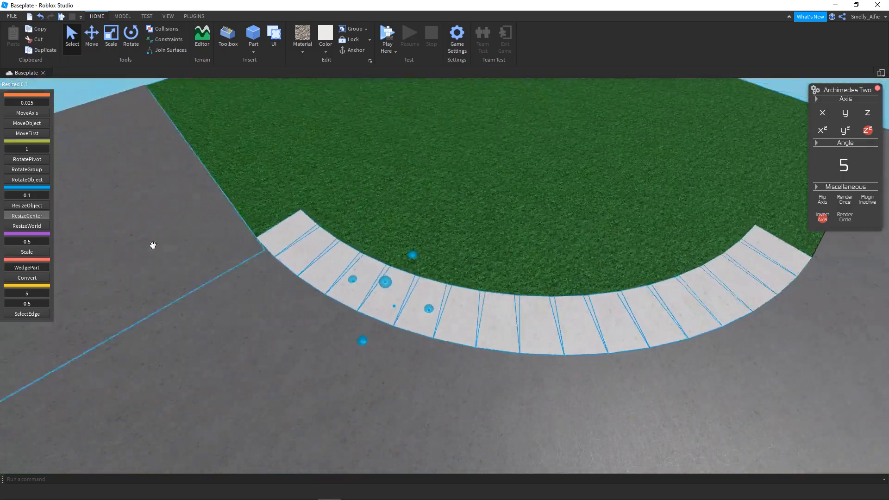
right_drag(181, 244, 181, 244)
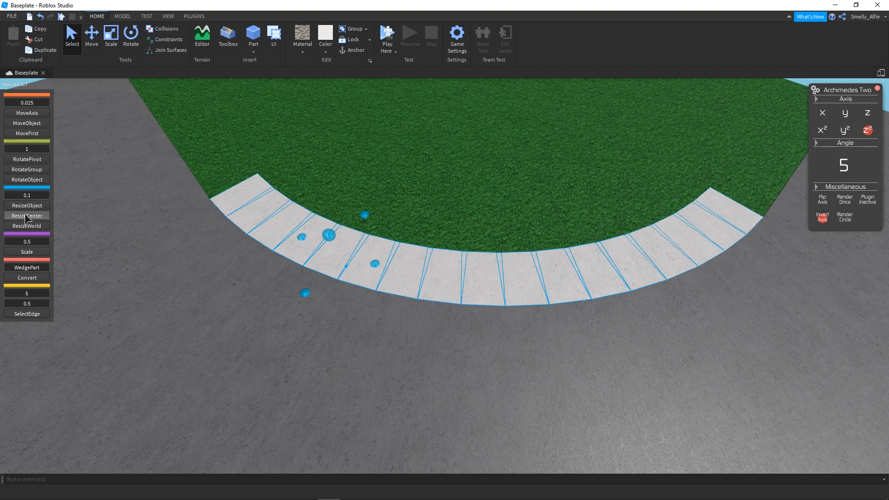
click(25, 215)
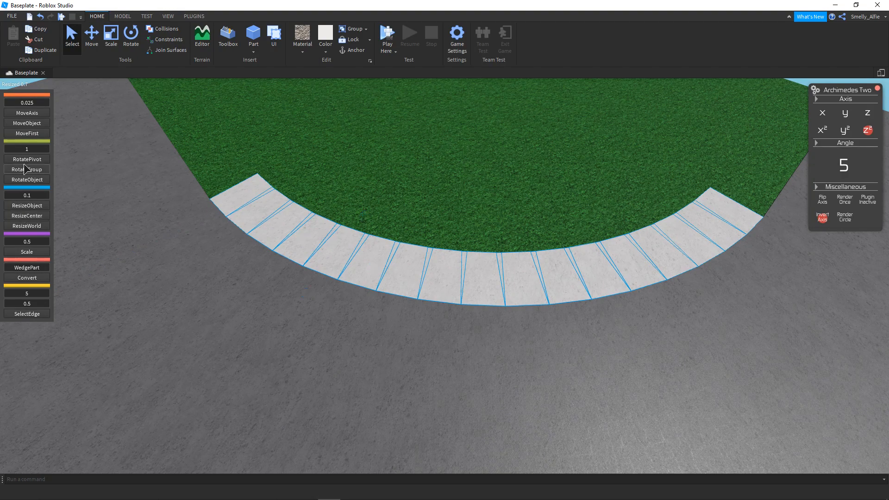
click(18, 178)
right_drag(308, 208, 365, 206)
key(w)
key(s)
key(a)
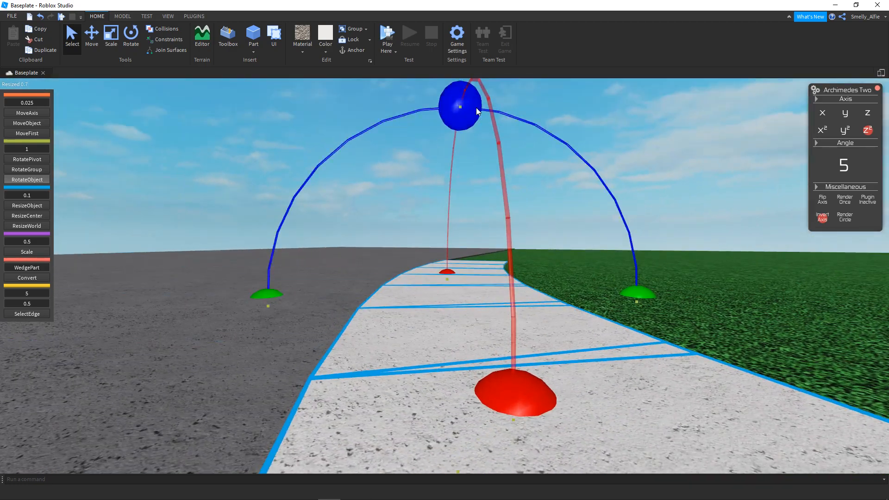
drag(457, 109, 449, 107)
Try tilting the kerb segments about their other axis with RotateObject, and turn them back.
right_drag(458, 113, 457, 112)
key(a)
key(s)
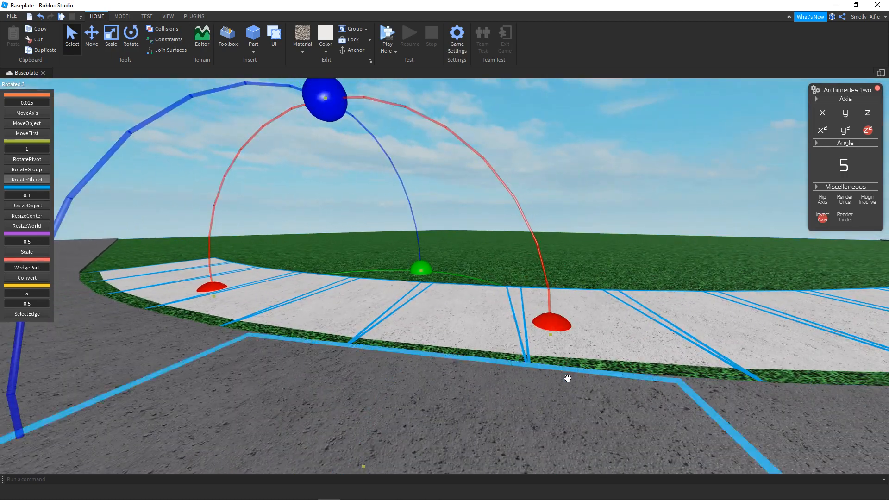
drag(557, 323, 552, 338)
right_drag(553, 338, 553, 338)
key(a)
key(a)
key(s)
key(s)
right_drag(458, 288, 443, 290)
key(d)
key(w)
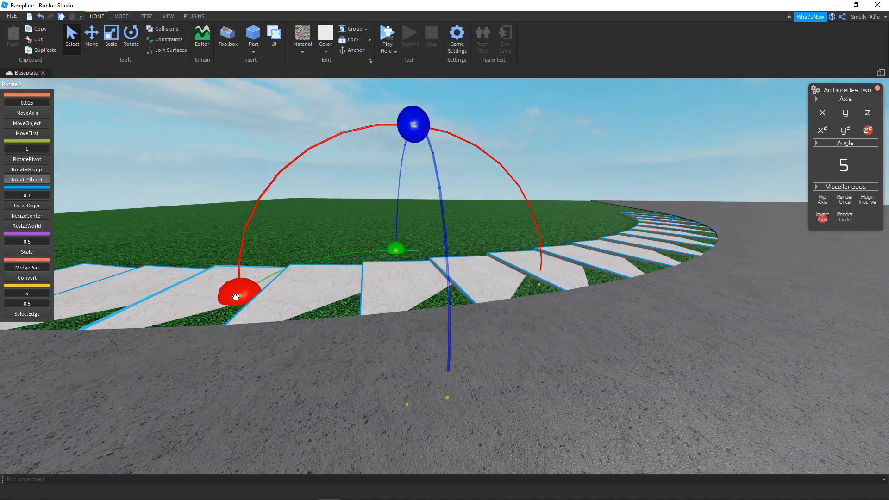
drag(232, 304, 233, 304)
Tilt the kerb segments by 1 more degree towards the road.
key(a)
right_drag(430, 288, 431, 288)
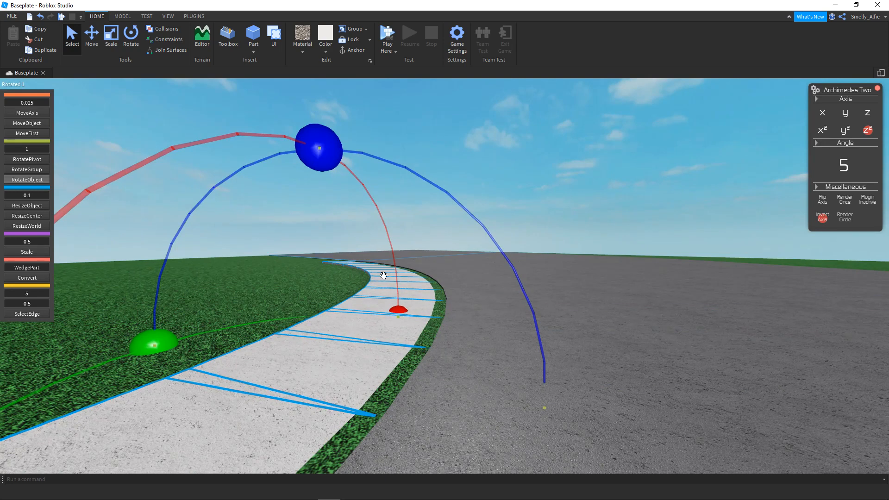
drag(320, 137, 324, 138)
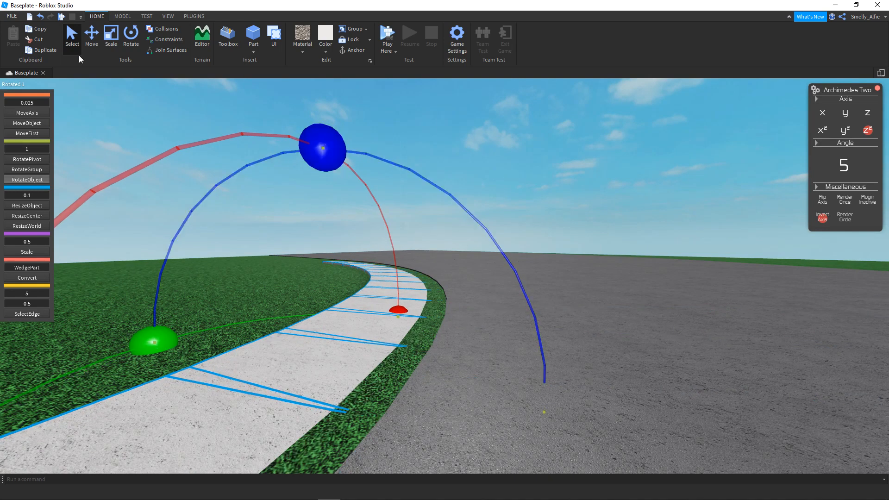
Raise the tilted kerb segments and shift them with MoveObject so their outer edges meet the road surface.
click(32, 124)
right_drag(324, 283, 328, 283)
drag(339, 227, 343, 219)
key(w)
key(q)
right_drag(344, 219, 341, 219)
drag(217, 185, 220, 185)
right_drag(219, 185, 220, 184)
Select every second kerb segment around the inner bend and colour these segments red.
key(s)
key(e)
key(s)
right_drag(408, 240, 366, 160)
key(e)
key(s)
click(366, 159)
key(w)
click(420, 258)
right_drag(420, 258, 418, 258)
key(w)
shift+click(422, 252)
shift+click(485, 241)
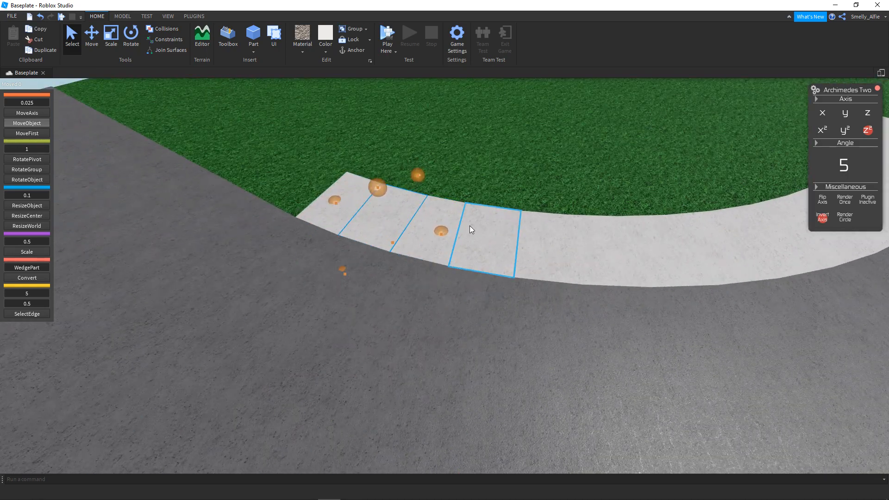
key(d)
shift+click(537, 243)
key(d)
key(e)
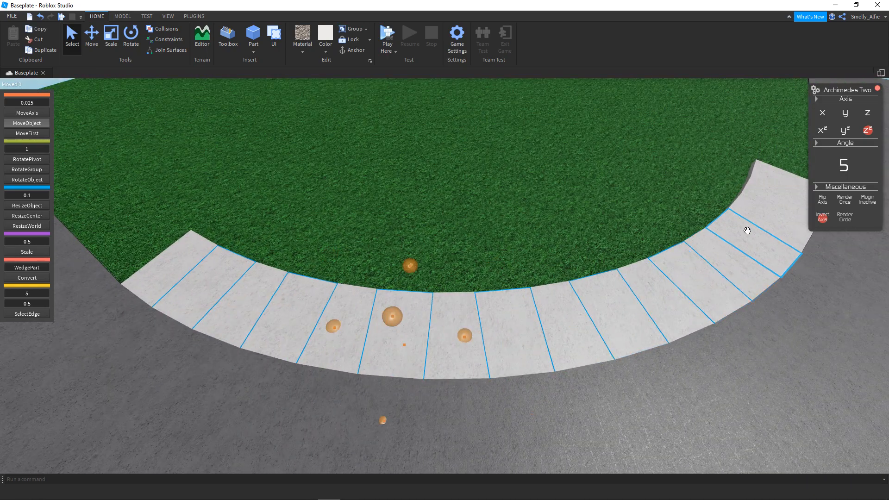
click(324, 52)
click(443, 131)
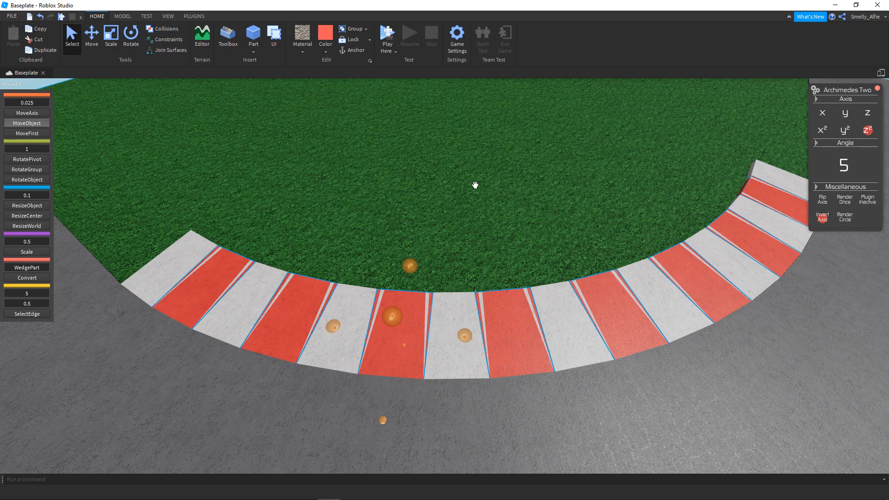
Thicken the red kerb segments upwards by 1 with ResizeObject, reduce them again by 0.98, and deselect them.
right_drag(475, 185, 475, 185)
key(s)
key(a)
right_drag(415, 236, 415, 237)
key(w)
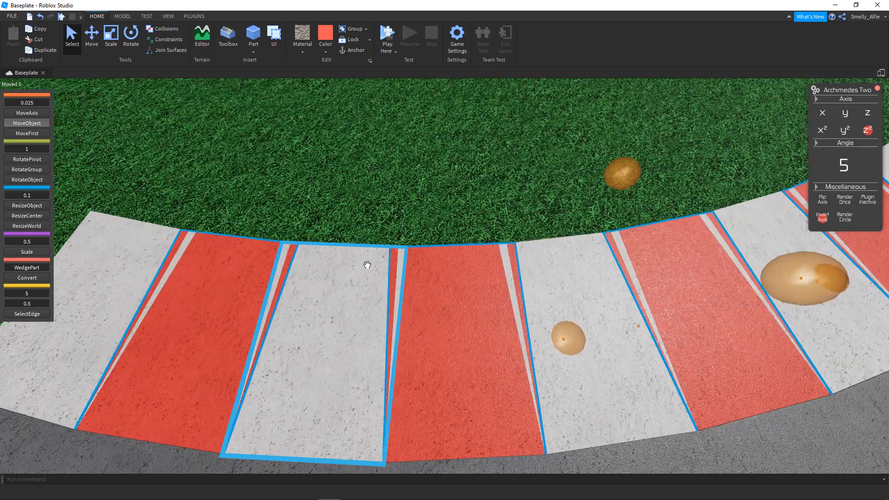
right_drag(143, 162, 143, 161)
key(s)
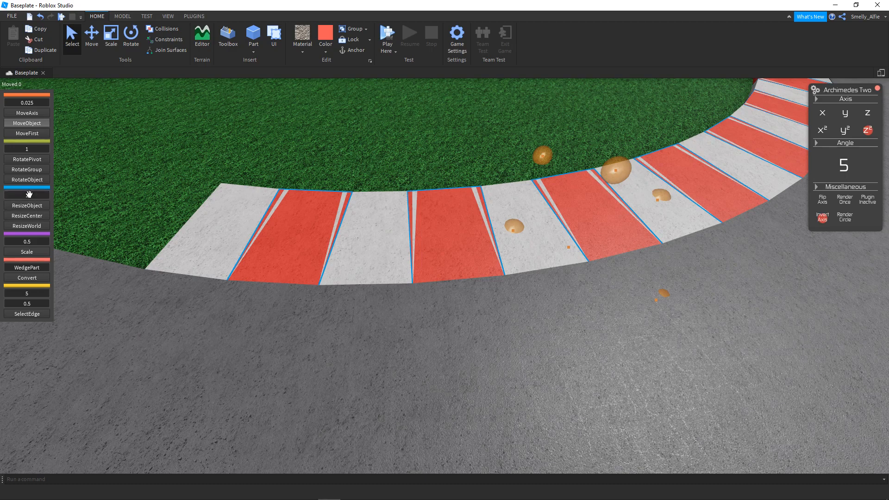
click(40, 207)
right_drag(371, 213, 442, 190)
key(w)
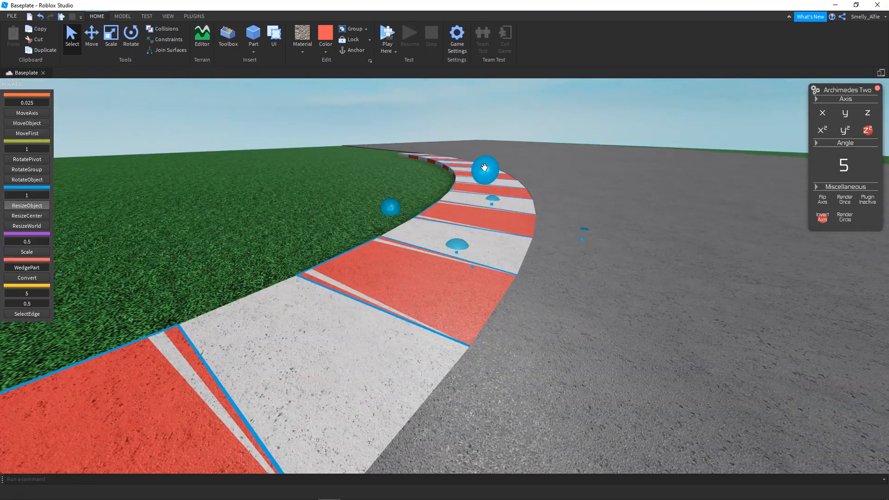
drag(484, 167, 496, 133)
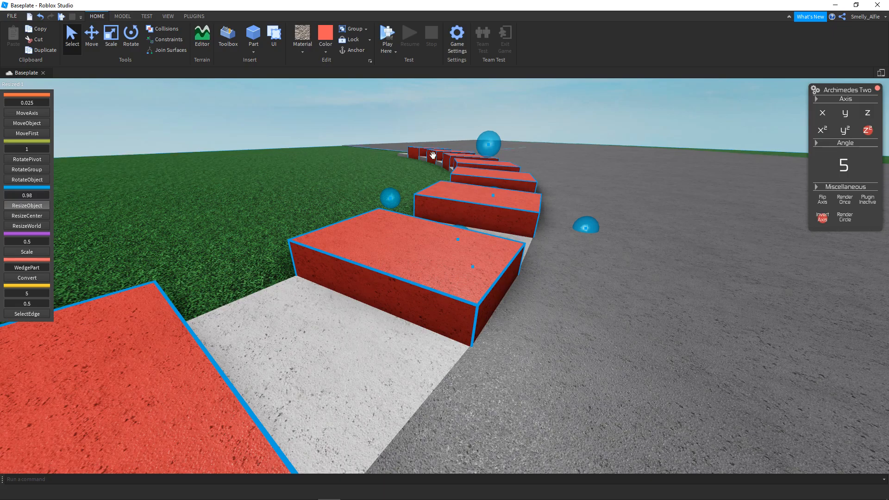
drag(487, 145, 479, 169)
key(d)
right_drag(457, 171, 456, 171)
click(457, 171)
Inspect the red and white striped kerb around the bend from several angles.
key(s)
key(w)
key(s)
key(d)
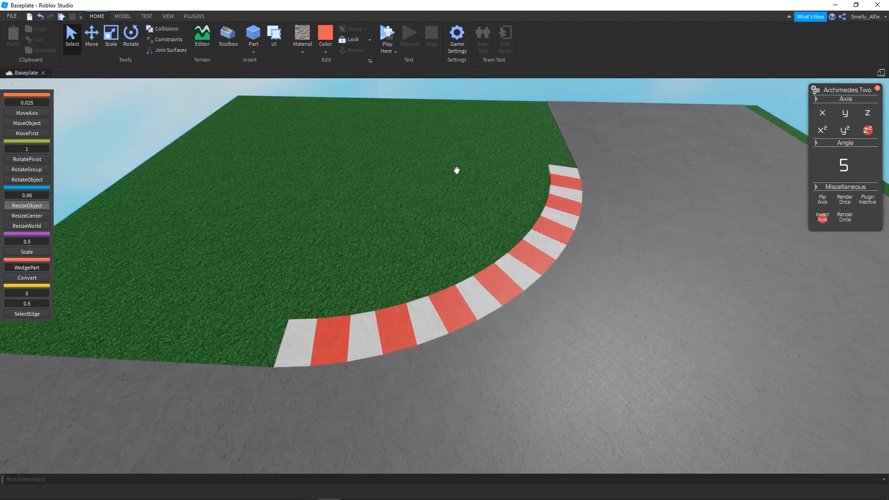
right_drag(456, 170, 423, 168)
key(s)
key(d)
key(q)
key(e)
key(q)
key(e)
key(s)
key(a)
Select all the red and white kerb segments, leaving the ground parts out of the selection.
right_drag(324, 185, 320, 184)
drag(320, 184, 626, 271)
key(w)
right_drag(615, 240, 616, 240)
key(e)
key(q)
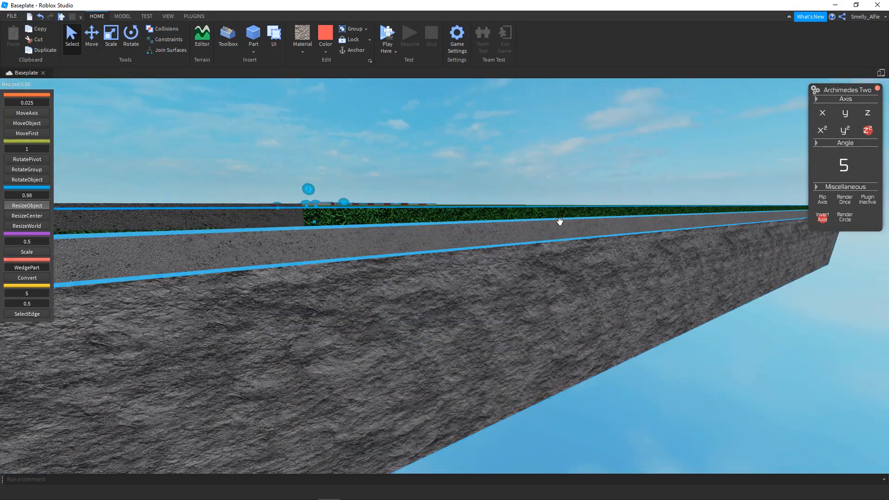
middle_drag(686, 431, 541, 336)
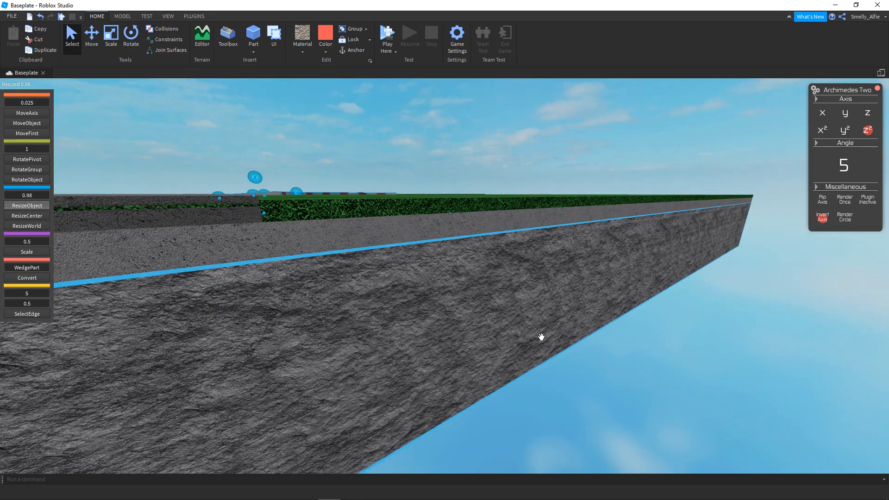
key(w)
key(e)
right_drag(602, 363, 601, 358)
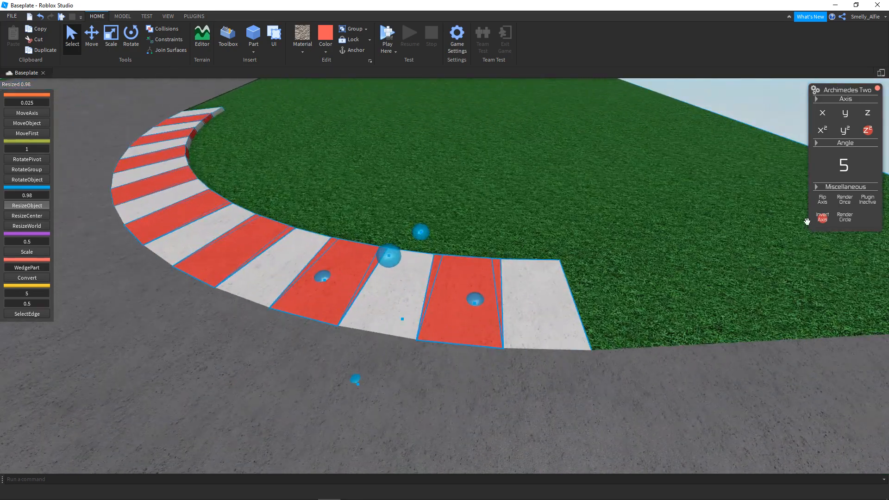
Activate Archimedes on the x axis with Invert Axis off to preview copies of the kerb on the grass side.
click(863, 198)
right_drag(701, 201, 653, 187)
key(d)
scroll(856, 130, down, 1)
click(822, 113)
key(d)
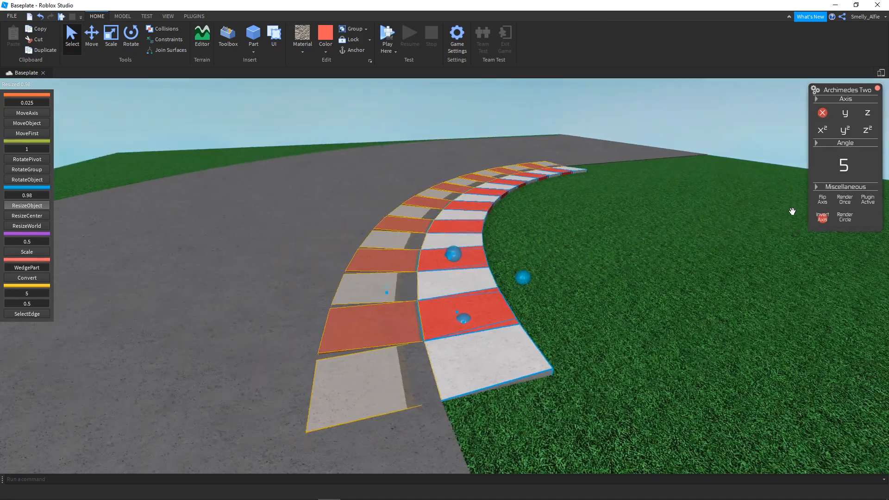
click(822, 224)
right_drag(741, 228, 742, 228)
key(w)
key(d)
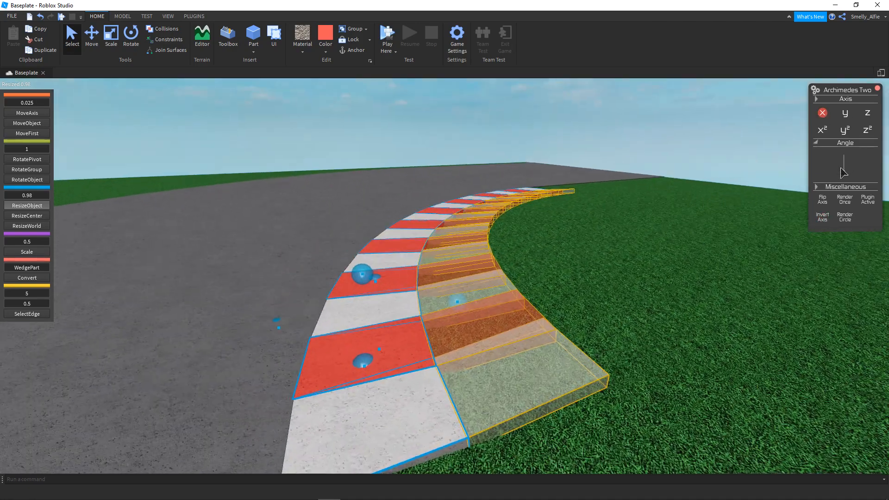
Try an angle of 40, flip the Archimedes axis, set the angle to 20 and render the grass-side slope once.
click(844, 171)
text(40)
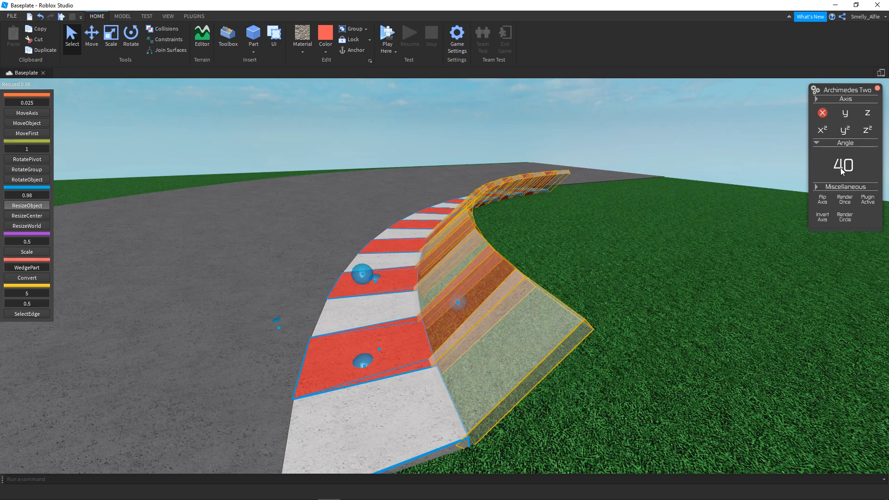
click(824, 205)
key(w)
key(d)
right_drag(709, 221, 707, 220)
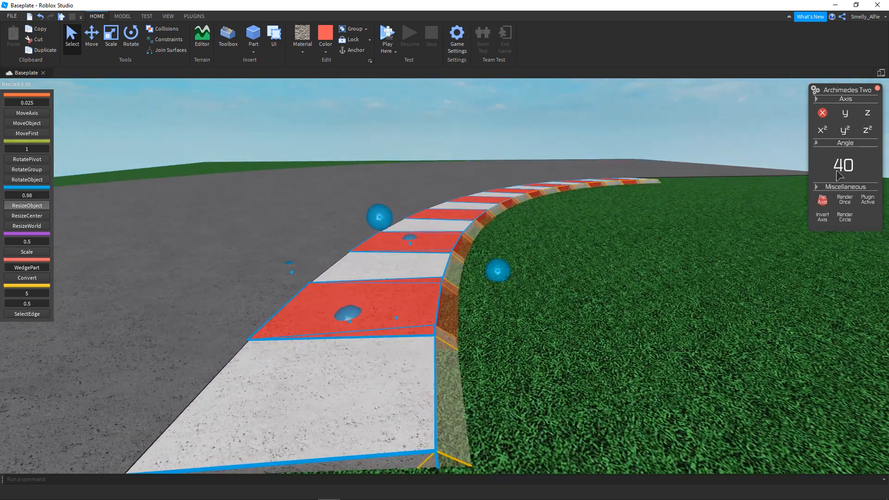
text(20)
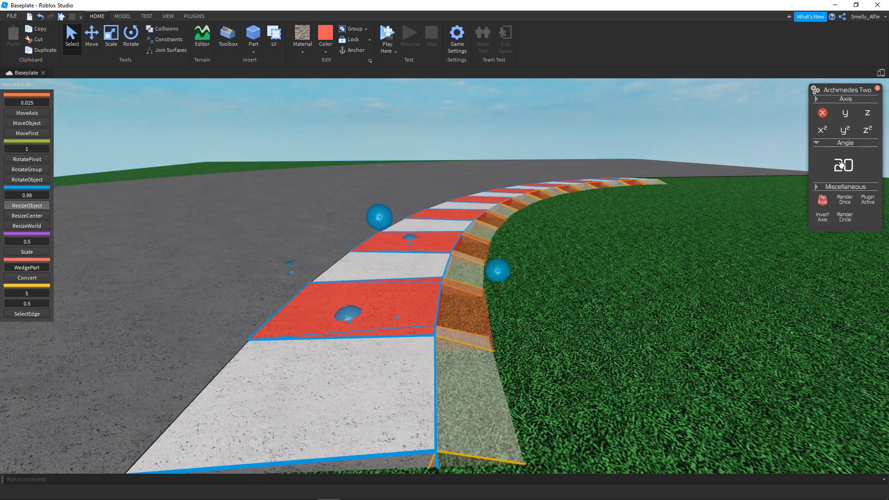
click(845, 201)
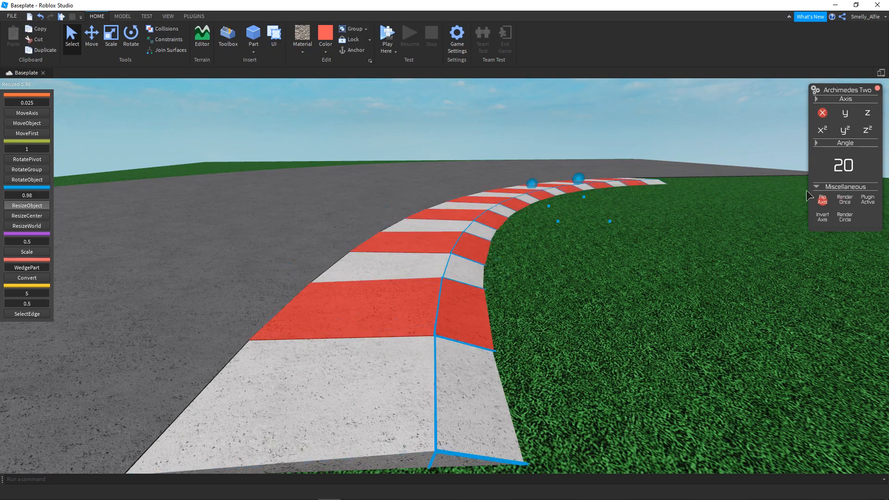
Select the white top segment at the end of the striped kerb.
key(s)
key(a)
right_drag(559, 129, 560, 129)
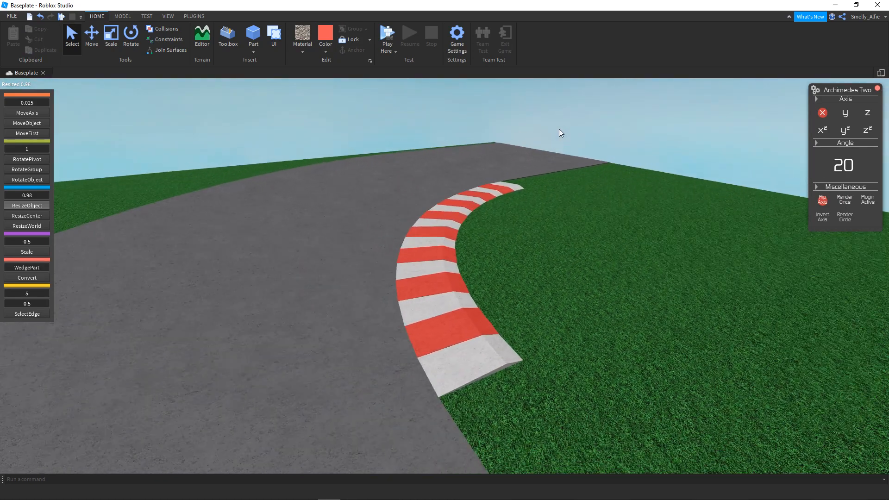
key(q)
key(d)
right_drag(502, 222, 502, 223)
key(a)
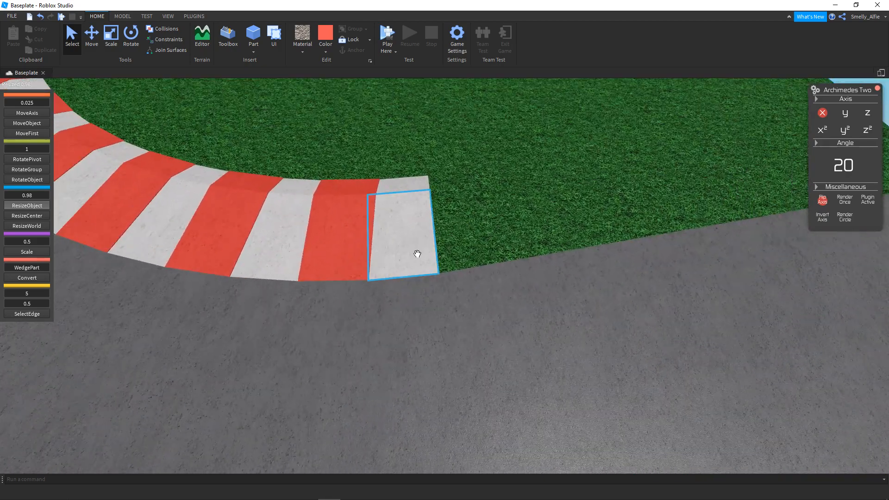
click(417, 254)
Switch Archimedes to the z axis, turn Flip Axis off and render the end slope of the selected kerb end once.
key(w)
key(w)
key(a)
right_drag(577, 207, 578, 207)
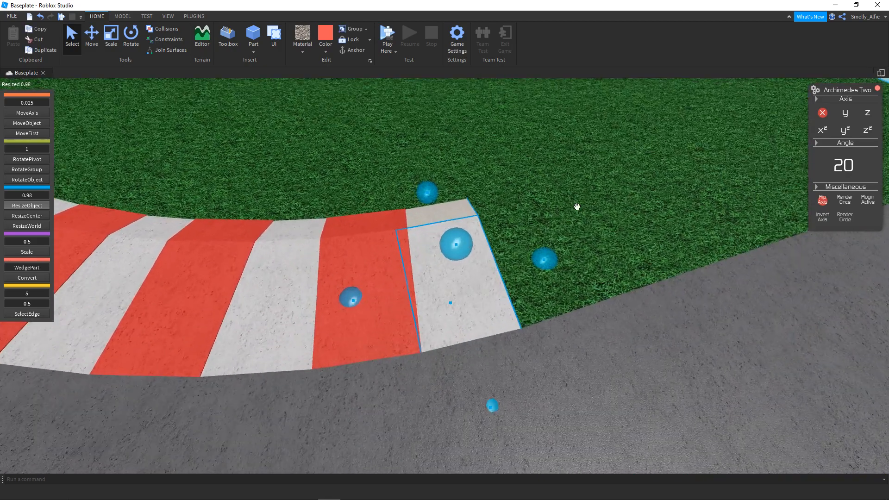
key(d)
right_drag(741, 221, 740, 221)
key(w)
key(d)
click(867, 115)
key(d)
right_drag(625, 181, 625, 180)
click(819, 199)
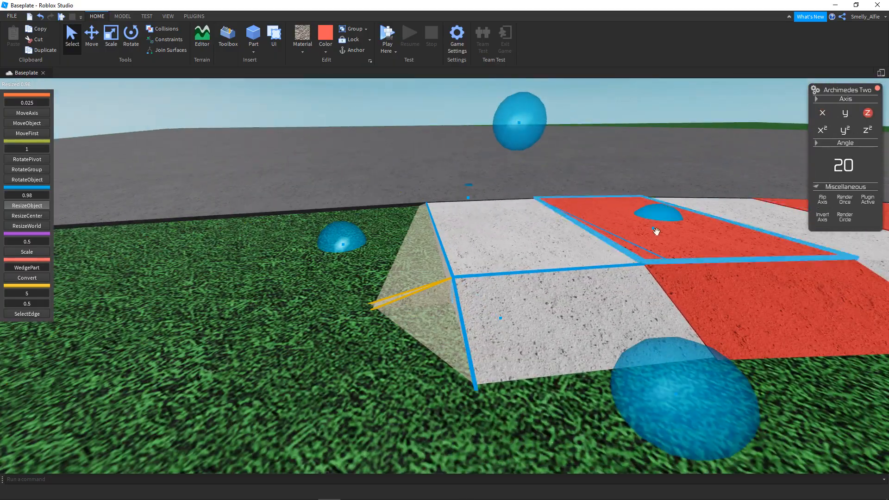
key(a)
right_drag(657, 231, 657, 232)
click(846, 200)
Select the white segment at the kerb's opposite end and render its end slope once with Invert Axis on.
key(s)
right_drag(442, 139, 443, 139)
click(442, 138)
key(w)
key(w)
right_drag(785, 188, 785, 187)
click(846, 204)
Clear the selection and examine the striped kerb with its sloped back and ends from near and far.
key(s)
right_drag(518, 168, 519, 171)
click(514, 176)
key(d)
key(s)
key(ctrl+2)
right_drag(468, 206, 469, 206)
key(w)
scroll(469, 207, up, 3)
scroll(468, 206, up, 3)
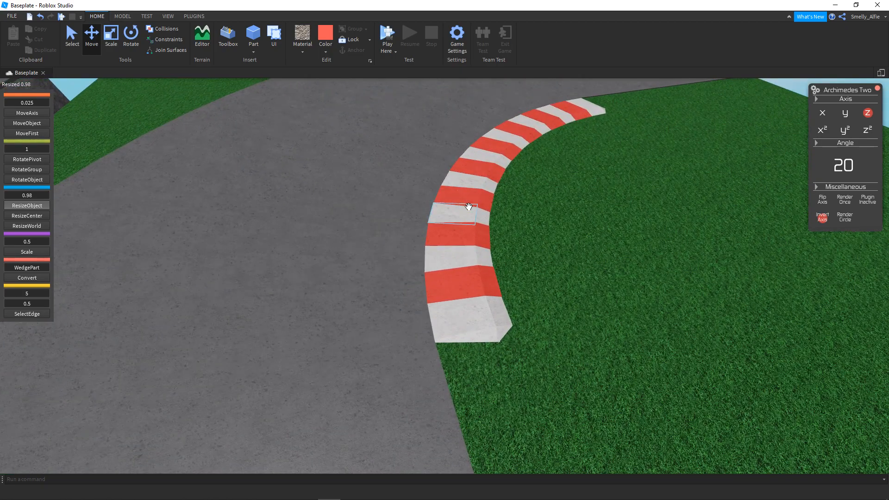
scroll(469, 206, down, 5)
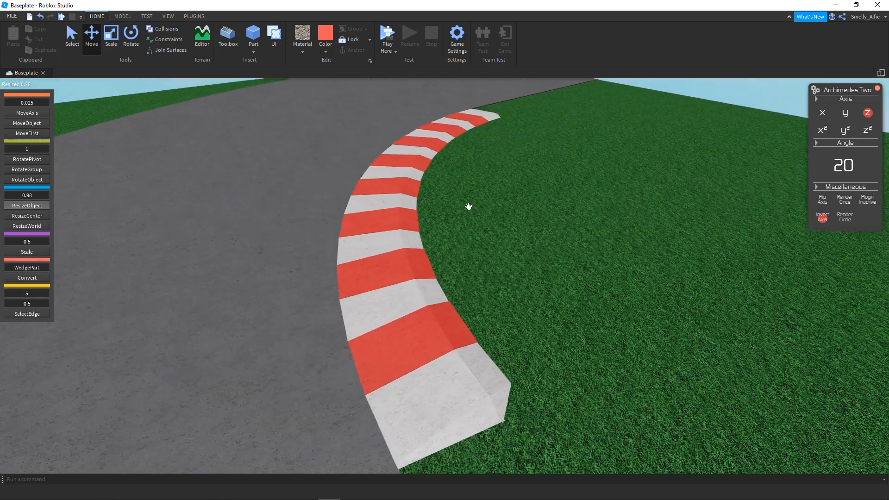
scroll(468, 207, down, 3)
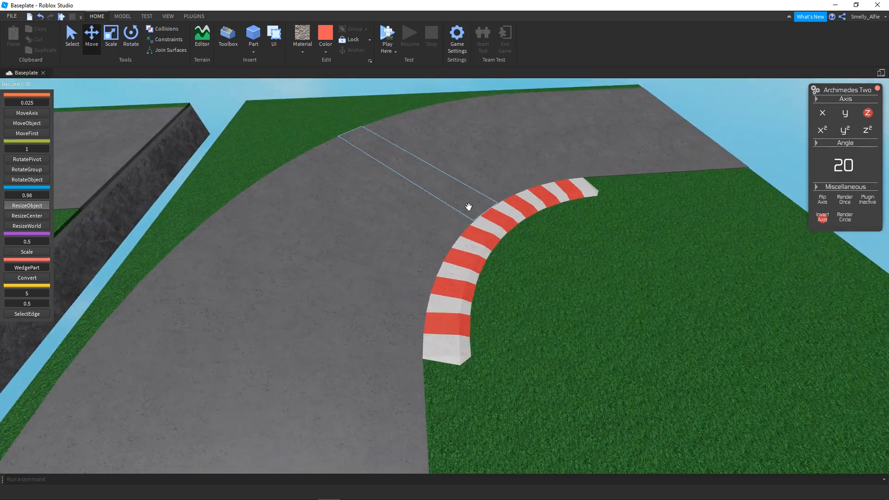
scroll(469, 207, down, 4)
scroll(468, 207, up, 2)
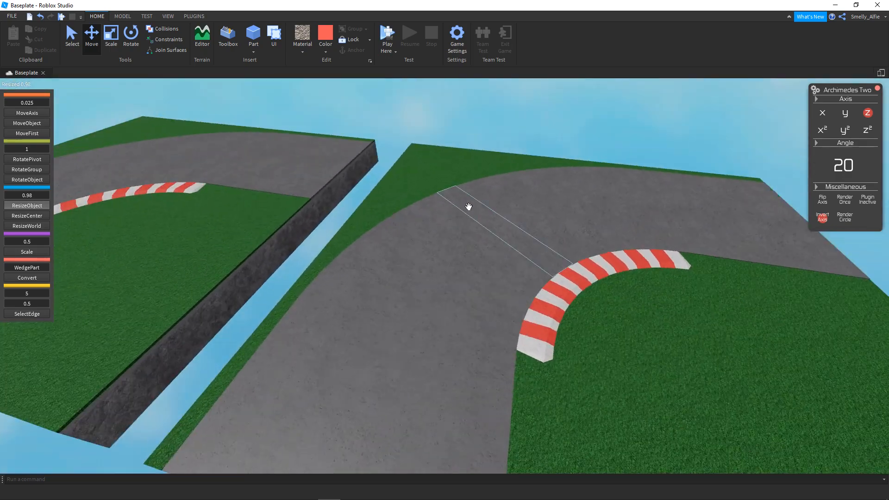
scroll(469, 204, down, 2)
scroll(534, 224, up, 6)
Insert a cylinder part and place it on a red segment of the kerb.
click(38, 207)
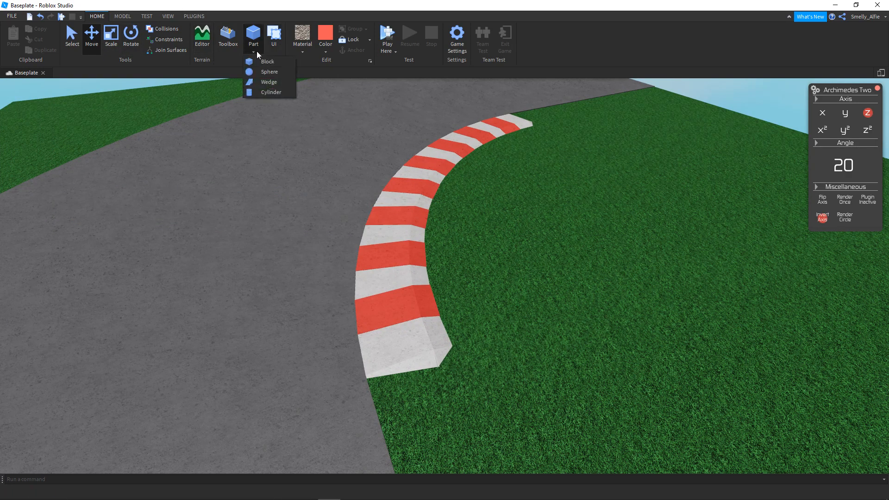
click(439, 275)
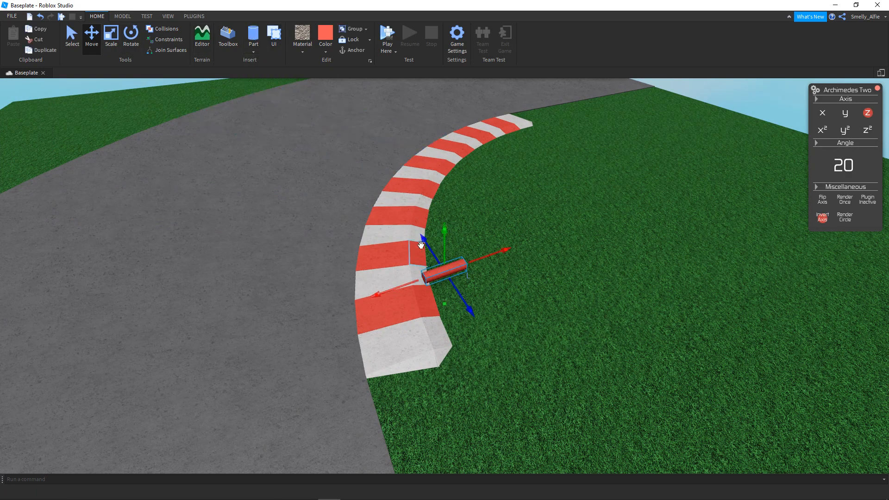
scroll(426, 211, up, 3)
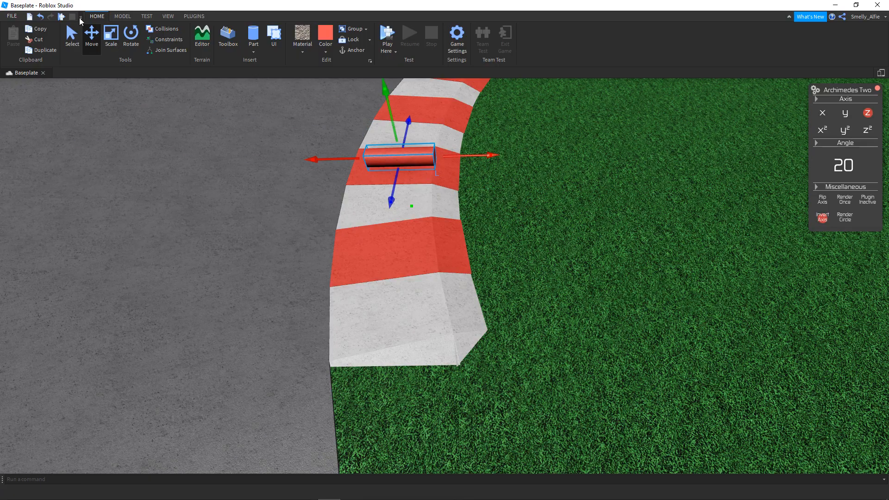
right_drag(430, 216, 421, 205)
scroll(428, 206, up, 3)
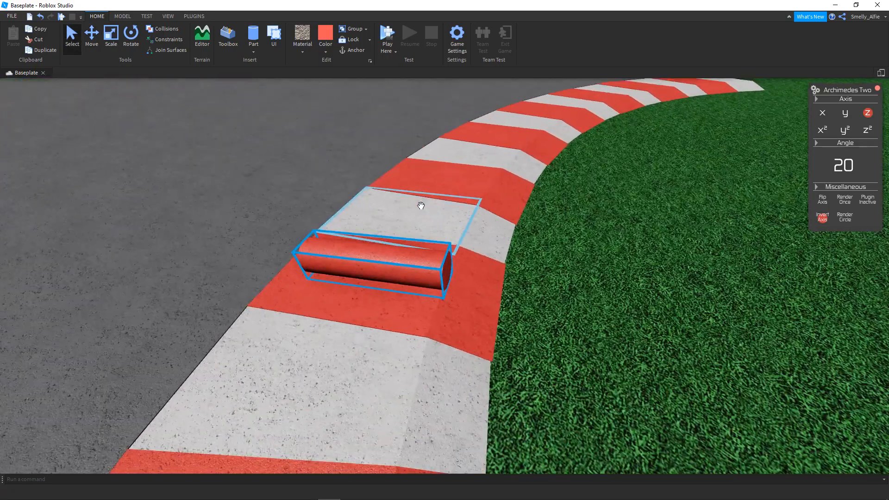
Examine the cylinder lying on the red kerb segment from both sides of the bend.
scroll(417, 244, up, 1)
key(d)
right_drag(417, 243, 457, 204)
key(a)
key(s)
key(d)
key(d)
key(d)
shift+click(438, 223)
key(a)
key(a)
key(e)
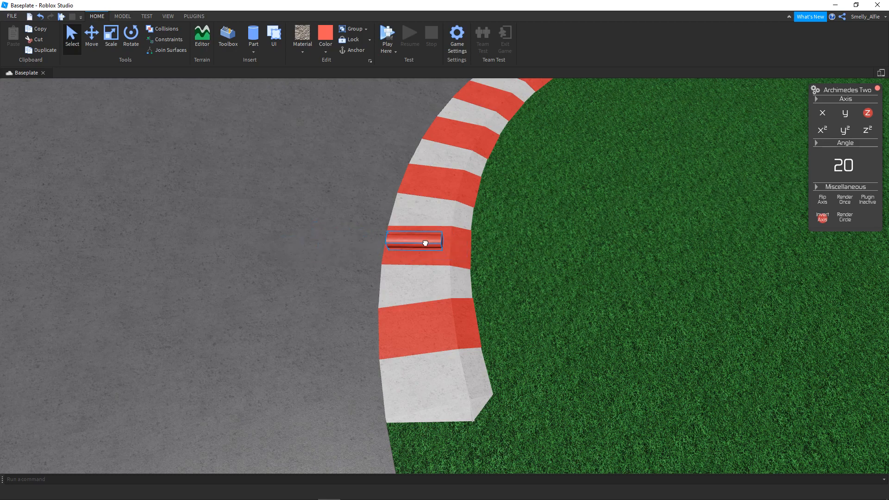
key(q)
right_drag(427, 243, 427, 242)
key(a)
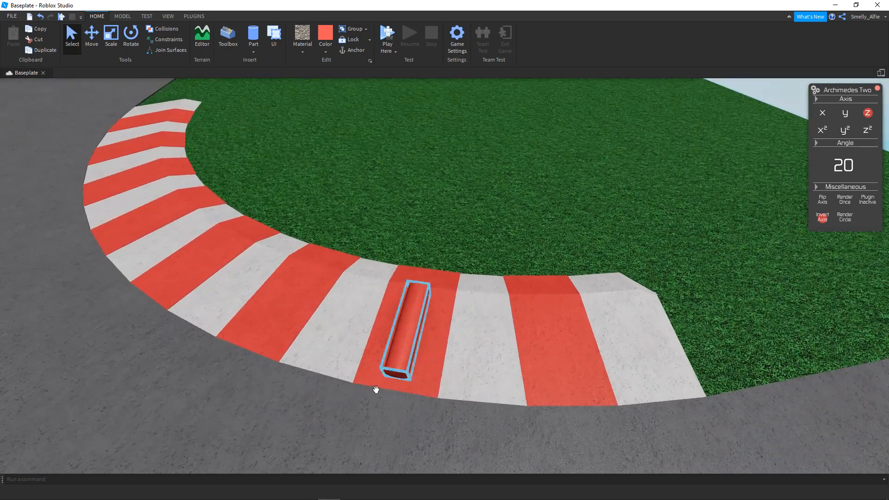
key(d)
key(q)
right_drag(282, 159, 303, 179)
key(d)
key(e)
right_drag(484, 200, 484, 199)
key(s)
key(a)
Move the cylinder off the kerb onto the road surface.
drag(495, 199, 369, 200)
right_drag(360, 233, 360, 232)
key(a)
key(s)
key(d)
drag(436, 293, 418, 315)
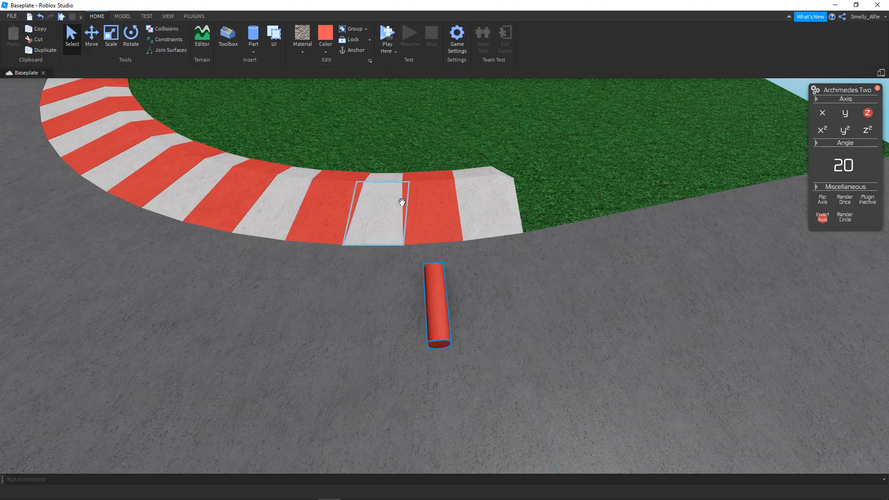
Move the cylinder onto the grass behind the last red kerb segment and rotate it parallel to the kerb's edge.
key(a)
right_drag(419, 204, 407, 235)
key(w)
key(d)
click(89, 49)
right_drag(441, 273, 441, 274)
key(a)
drag(592, 360, 321, 389)
key(a)
click(126, 49)
right_drag(353, 365, 354, 366)
key(a)
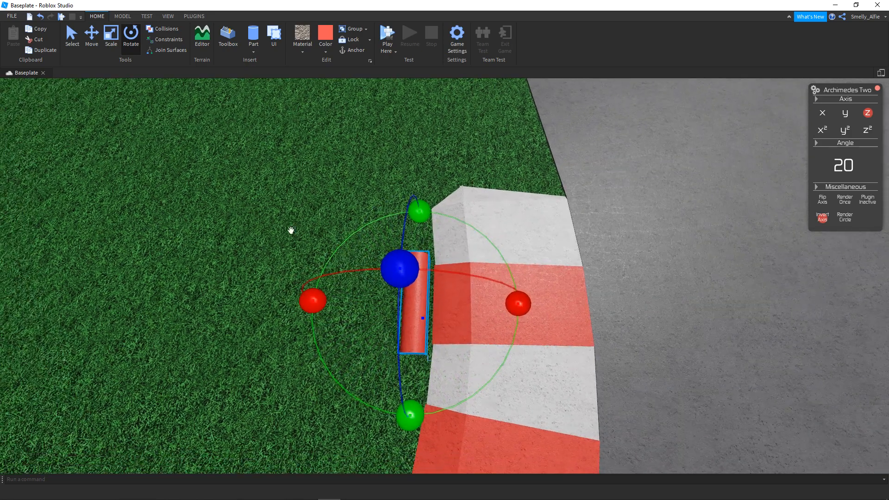
Set the move snap to 1 stud and scale the cylinder up into a thick drum beside the kerb.
click(108, 41)
right_drag(476, 297, 476, 297)
key(d)
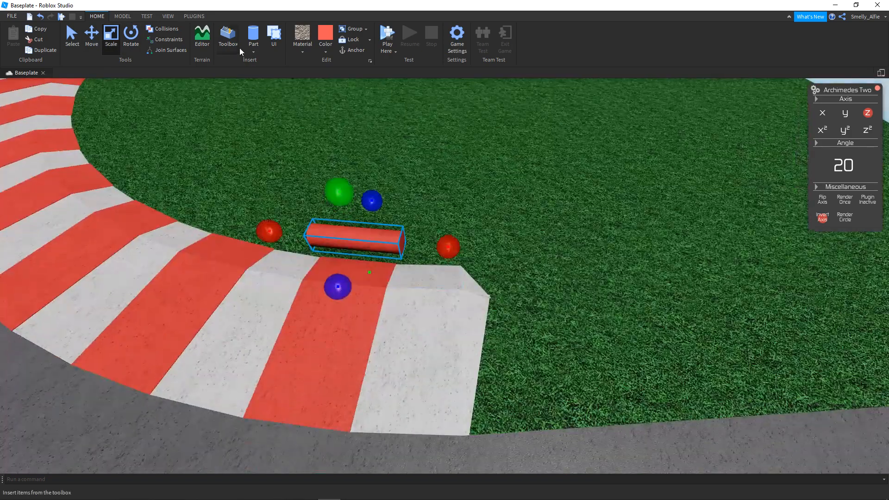
click(122, 16)
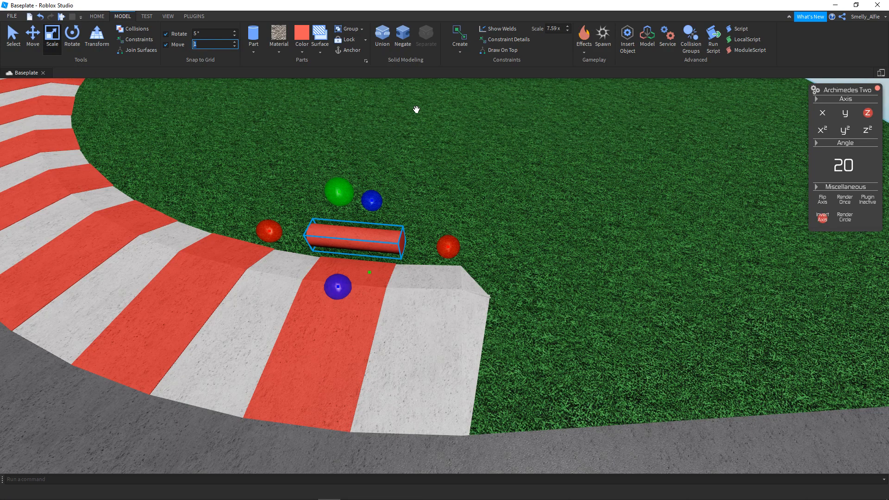
right_drag(427, 178, 426, 179)
key(d)
drag(422, 227, 464, 204)
right_drag(484, 223, 483, 224)
key(d)
key(q)
drag(507, 241, 528, 241)
drag(438, 148, 442, 126)
right_drag(435, 166, 436, 167)
key(a)
key(w)
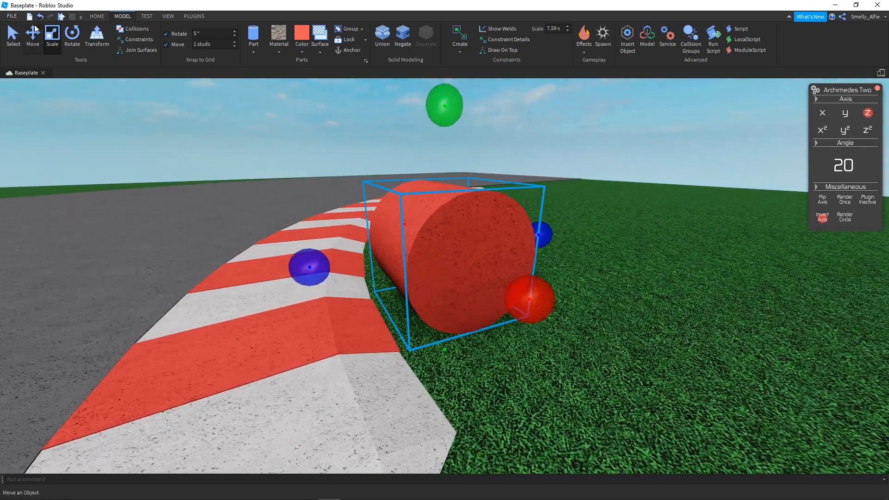
Set the move snap to 0.1 studs and shorten the cylinder from both ends towards the width of the red segment.
text(0.1)
key(Return)
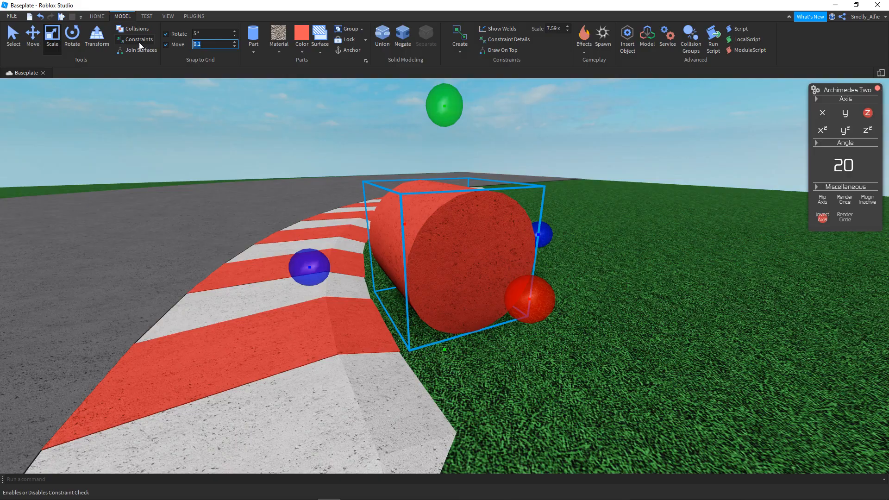
click(33, 37)
key(f)
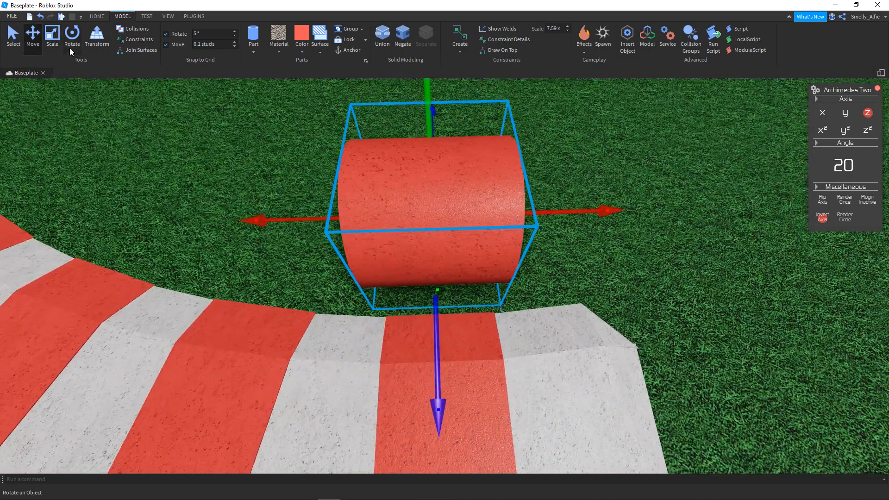
key(ctrl+3)
drag(292, 217, 319, 223)
drag(573, 215, 561, 221)
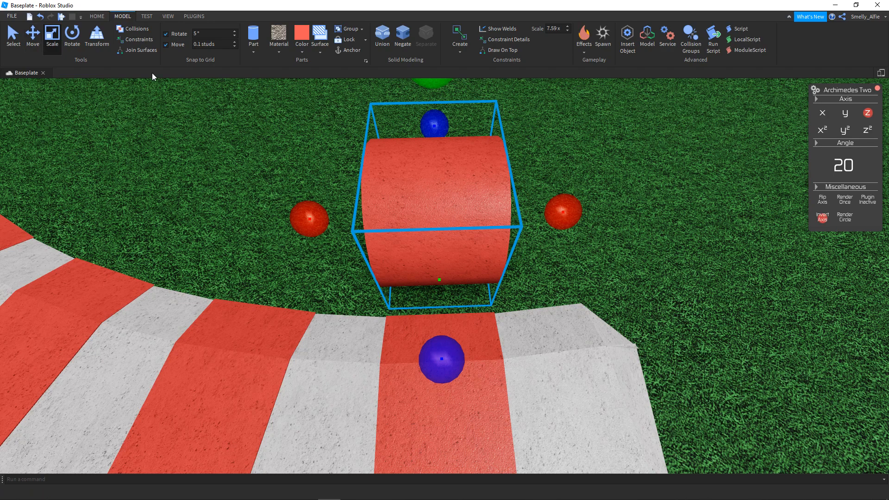
Move the cylinder against the back of the red segment and sink it into the grass, leaving a low rounded hump.
click(34, 33)
right_drag(444, 170, 440, 167)
drag(410, 364, 370, 367)
drag(500, 198, 446, 340)
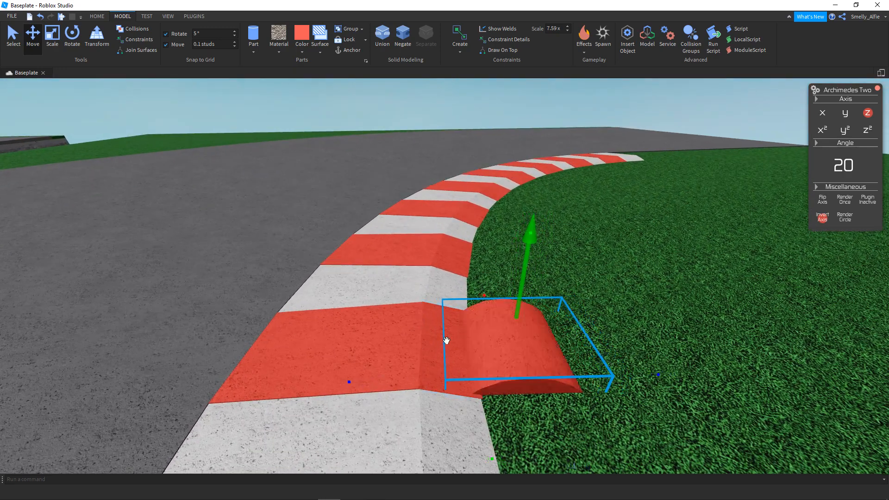
drag(543, 293, 534, 278)
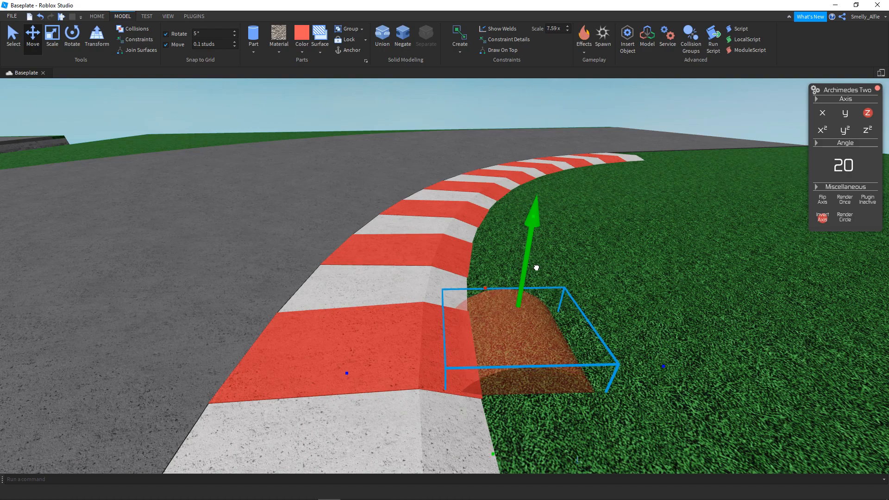
Fine-tune the cylinder's height so its rounded top fits the sloping back of the red segment.
scroll(536, 268, up, 3)
ctrl+click(347, 304)
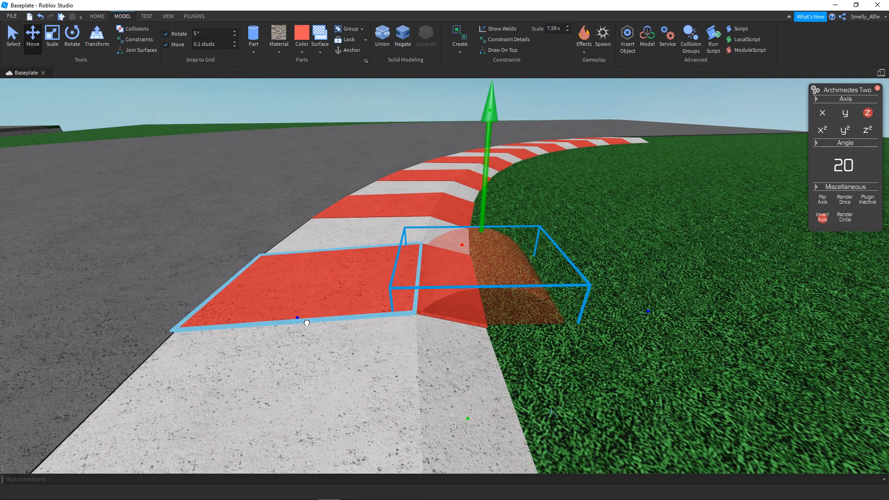
key(a)
key(s)
right_drag(383, 271, 428, 270)
key(w)
click(383, 270)
key(d)
key(s)
right_drag(415, 214, 415, 213)
key(w)
right_drag(550, 206, 550, 205)
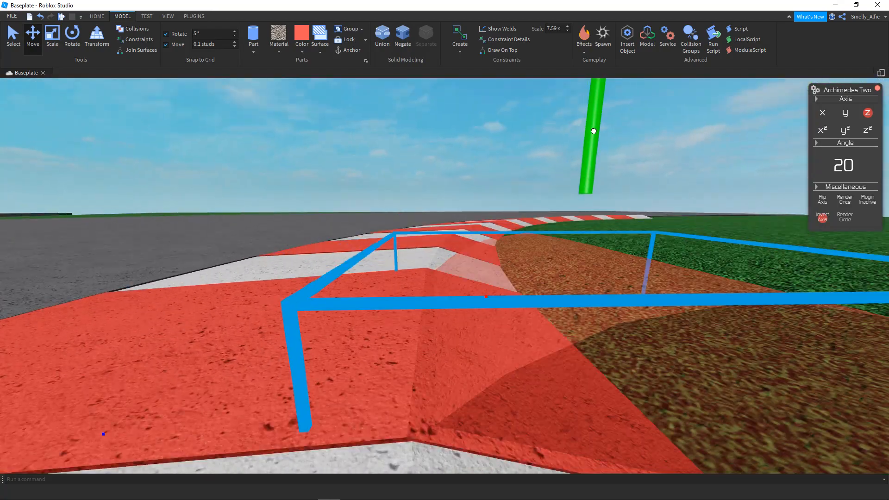
right_drag(457, 217, 456, 218)
key(s)
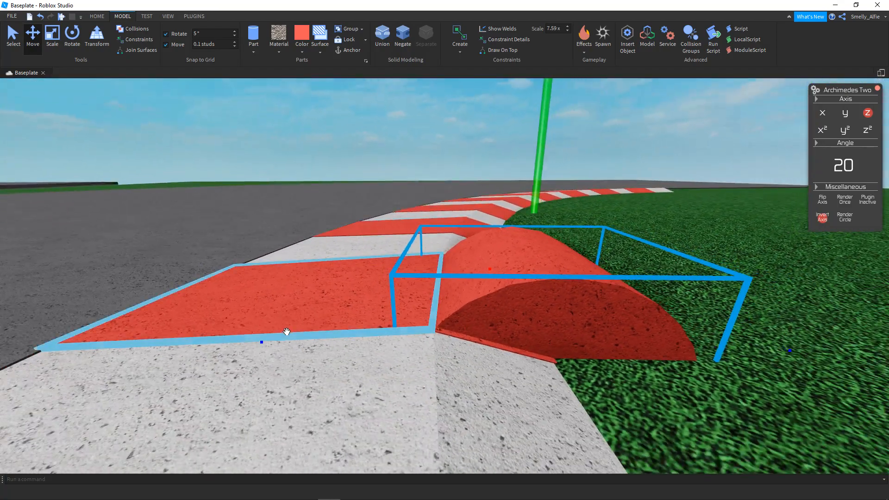
key(s)
Activate Archimedes with the x² axis, angle 5 and Invert Axis on, and render one cylinder copy along the kerb.
right_drag(524, 258, 525, 258)
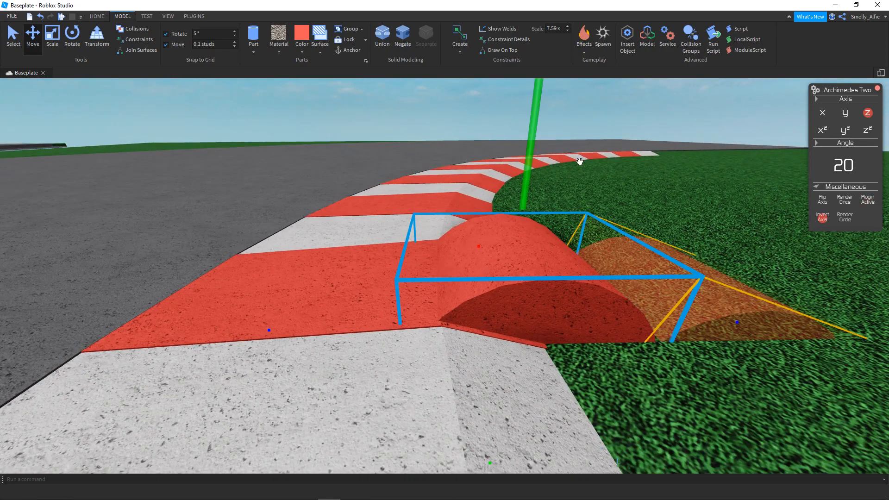
right_drag(579, 161, 579, 161)
key(e)
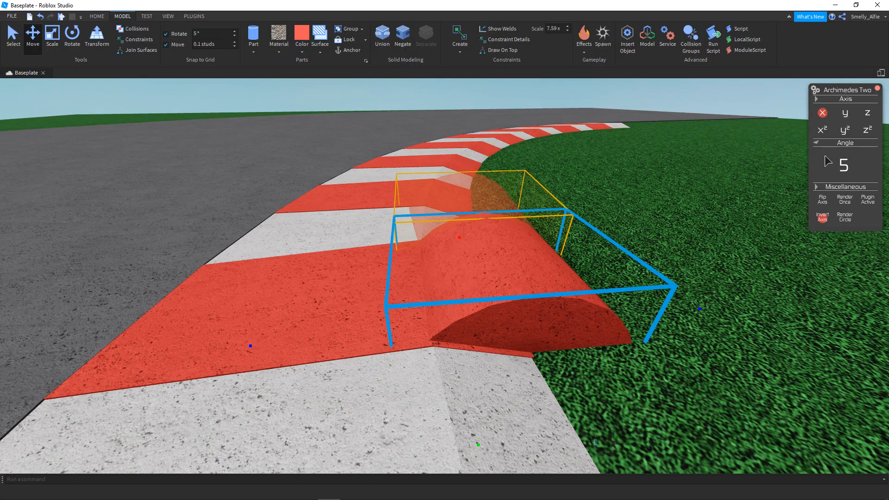
click(823, 130)
scroll(596, 128, up, 10)
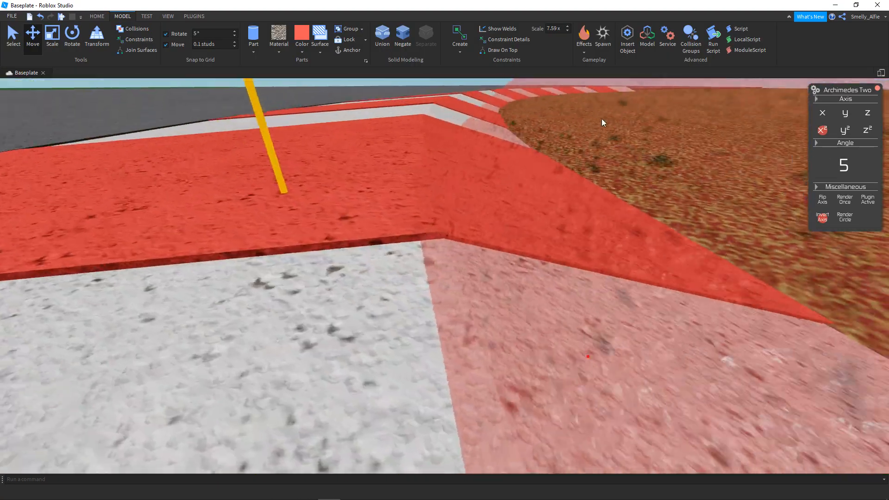
right_drag(602, 119, 602, 118)
key(e)
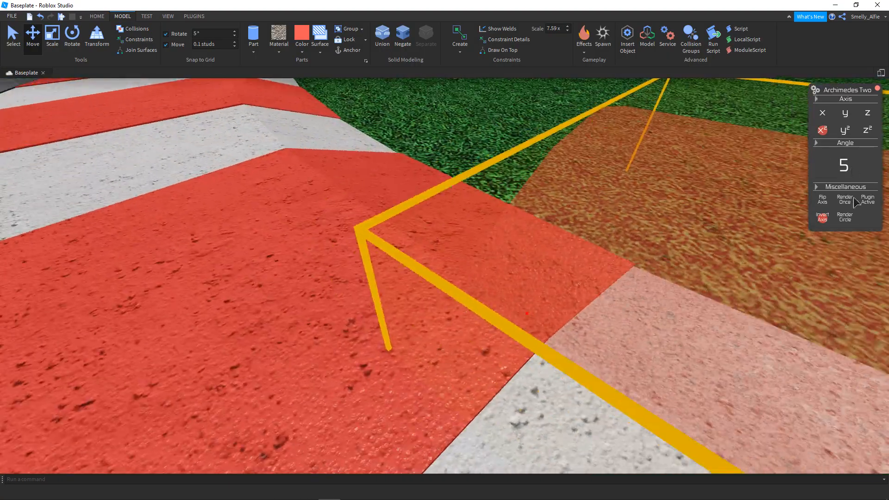
click(848, 200)
Inspect the rendered cylinder copy's joint with the first cylinder and activate the Scale tool on the copy.
right_drag(468, 126, 468, 126)
key(s)
key(s)
key(w)
key(d)
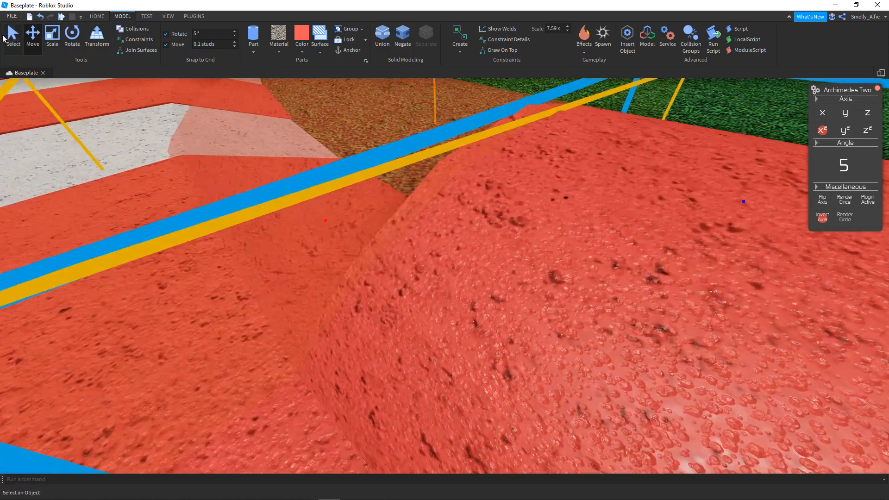
right_drag(142, 118, 142, 117)
key(w)
key(s)
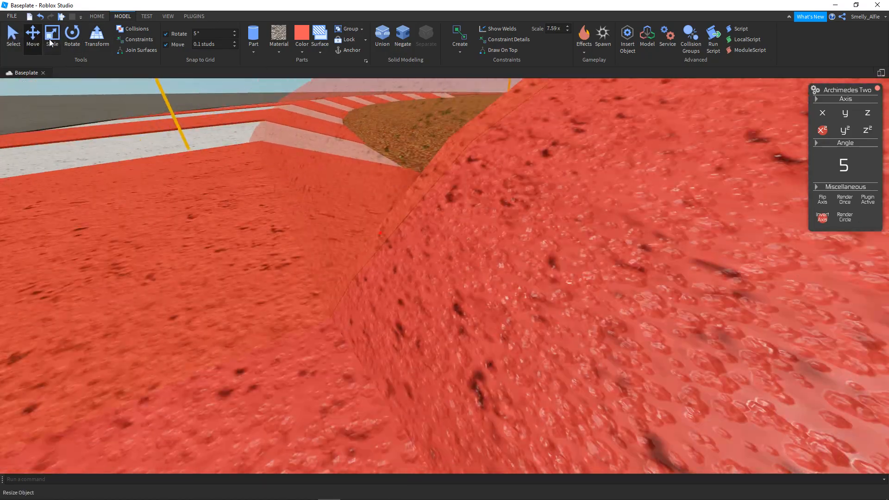
click(50, 43)
key(s)
right_drag(271, 167, 271, 168)
key(s)
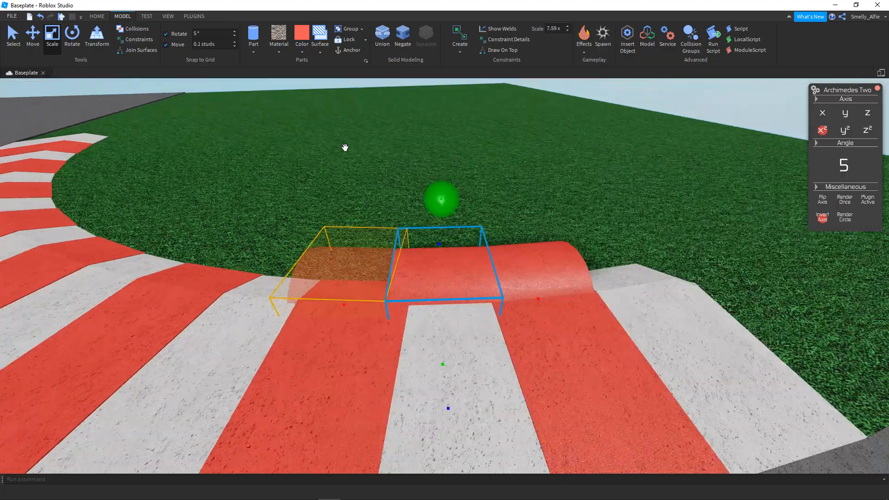
Resize the cylinder copy's free end to follow the kerb's back edge and render one more copy.
right_drag(357, 218, 355, 218)
key(w)
key(s)
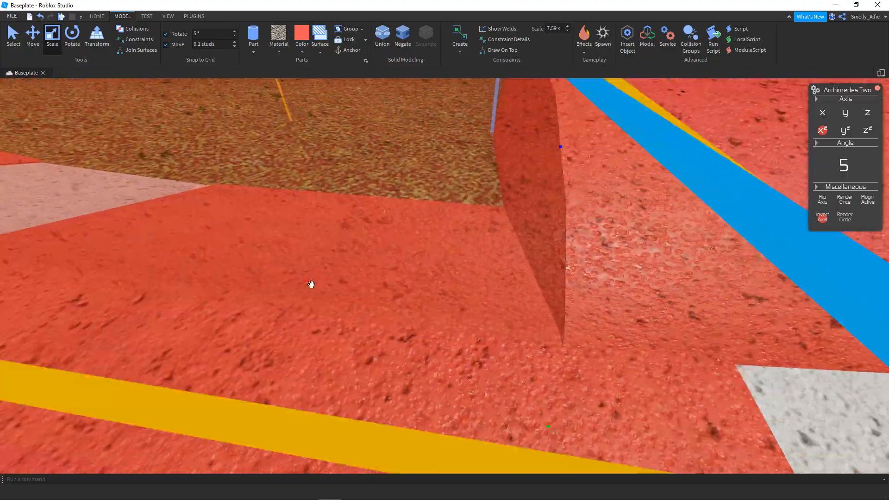
key(s)
right_drag(359, 283, 356, 290)
key(s)
right_drag(427, 239, 427, 240)
key(s)
right_drag(446, 283, 447, 283)
key(s)
key(w)
right_drag(527, 236, 527, 238)
drag(406, 245, 347, 224)
key(s)
right_drag(656, 216, 656, 217)
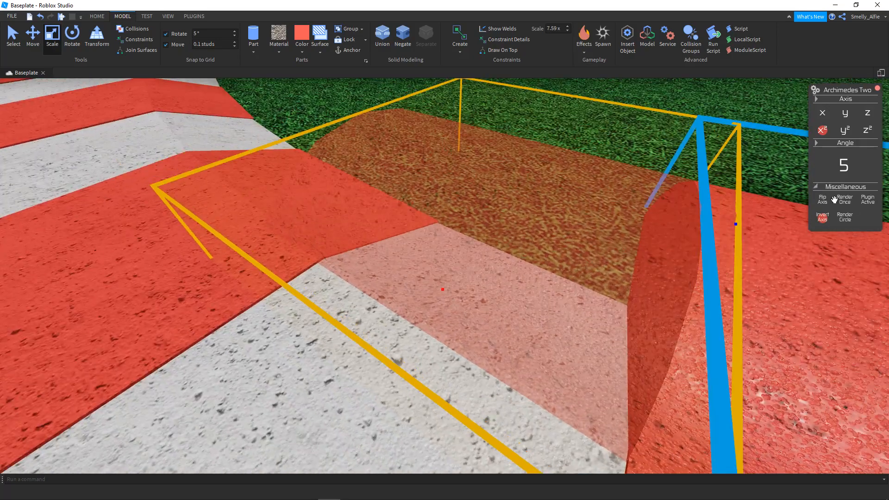
click(851, 203)
Shorten the new cylinder copy's end beside the red segment and render the following copy.
key(w)
right_drag(457, 147, 457, 148)
key(w)
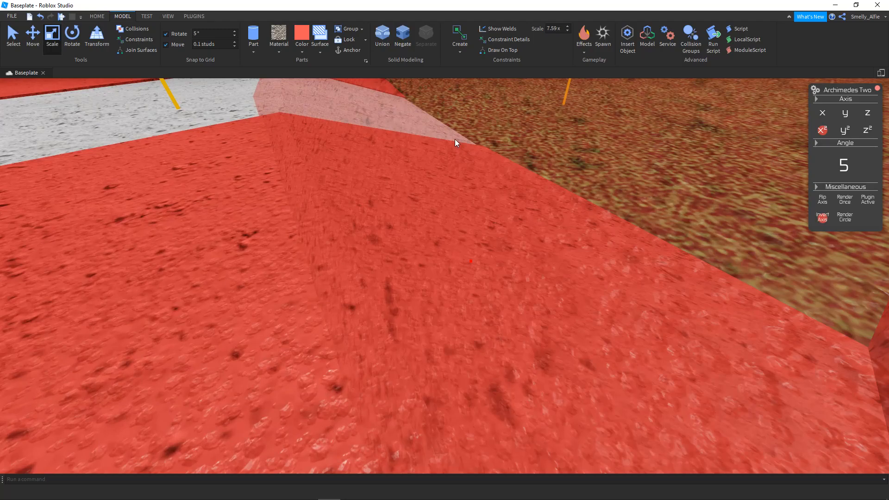
drag(470, 266, 507, 292)
key(e)
key(a)
click(839, 198)
Shorten the cylinder copy along the white segment to match its back edge and render another copy.
key(w)
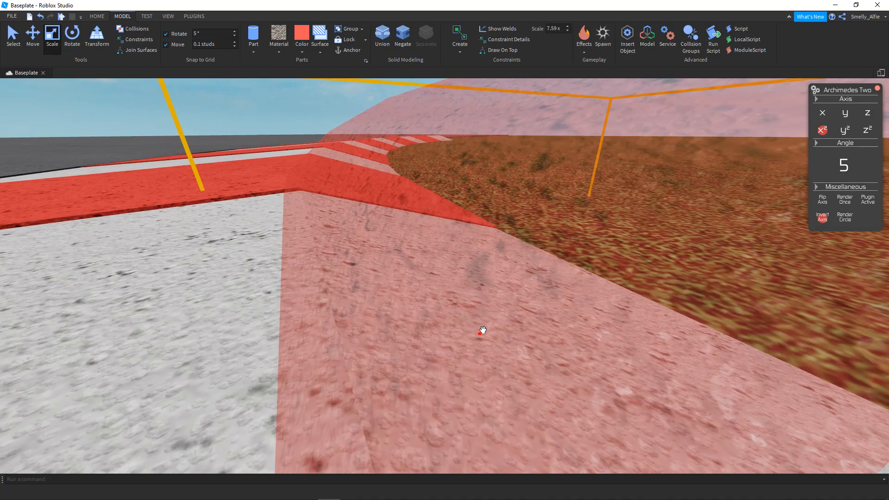
drag(483, 330, 518, 366)
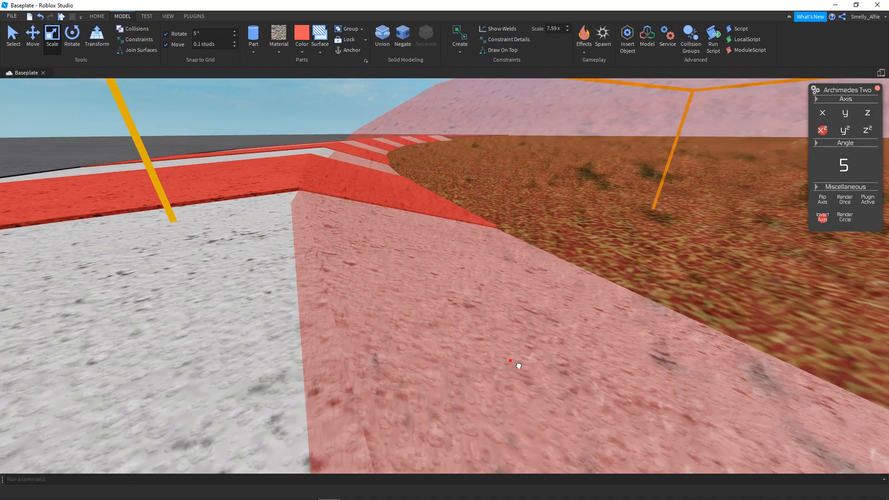
key(e)
key(a)
click(852, 196)
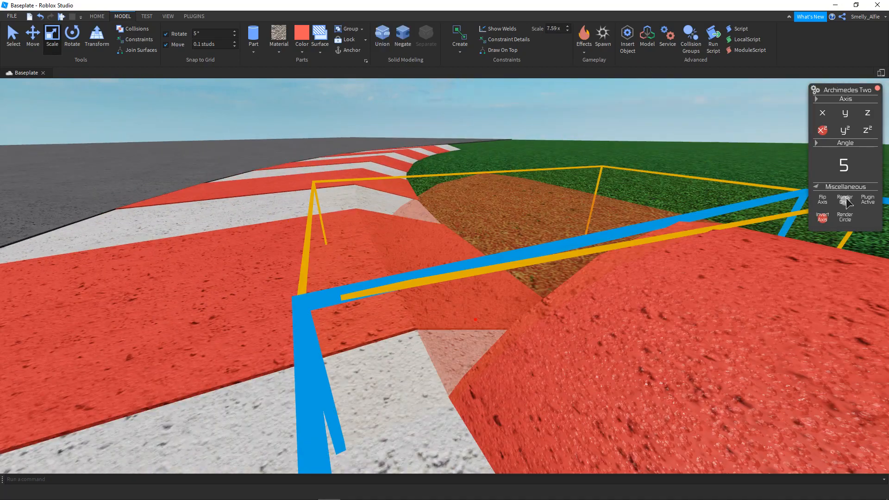
Lengthen the newest cylinder copy so it fits the next kerb segment and render one further copy.
key(w)
right_drag(623, 240, 649, 257)
key(w)
drag(480, 271, 434, 255)
key(e)
key(a)
key(w)
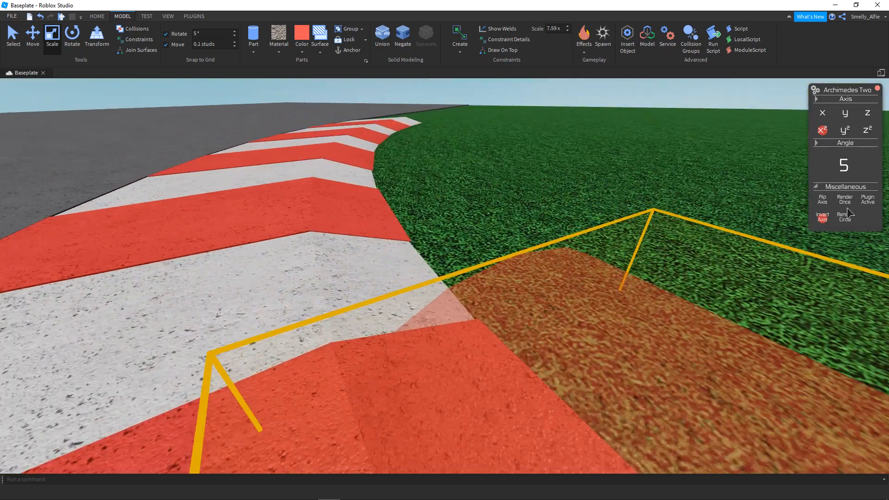
click(848, 201)
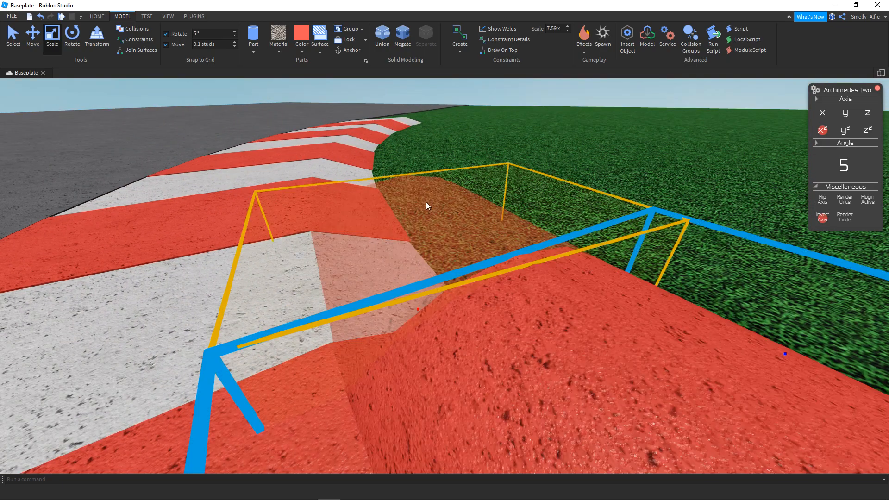
Fit the next cylinder copy's end to the boundary between the white and red segments and render once.
key(w)
key(w)
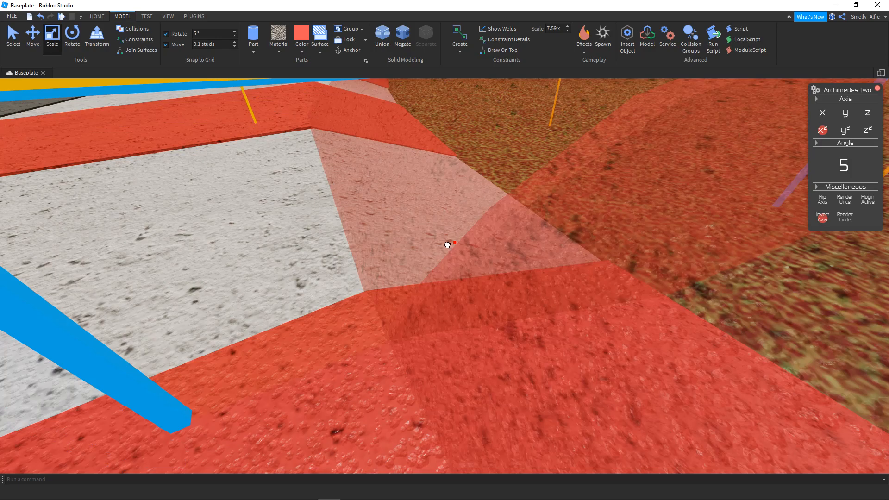
right_drag(438, 236, 437, 235)
key(w)
key(e)
click(365, 271)
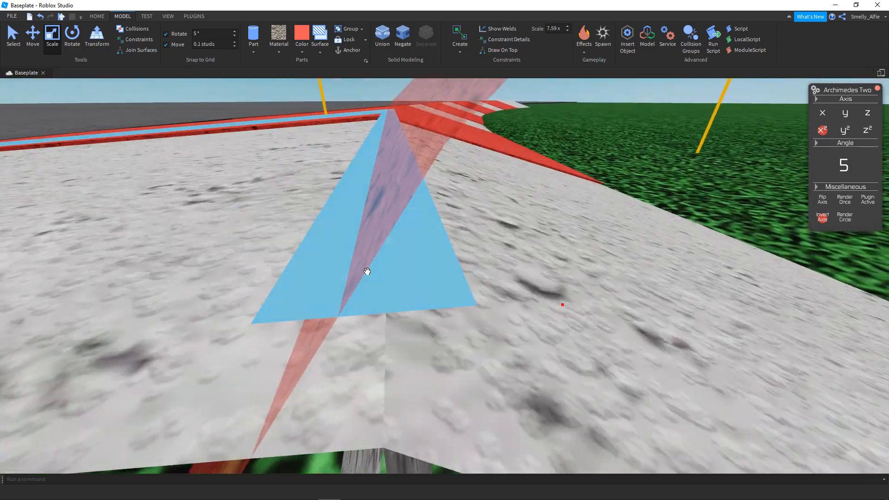
key(q)
click(443, 253)
key(e)
key(w)
right_drag(466, 238, 466, 240)
key(e)
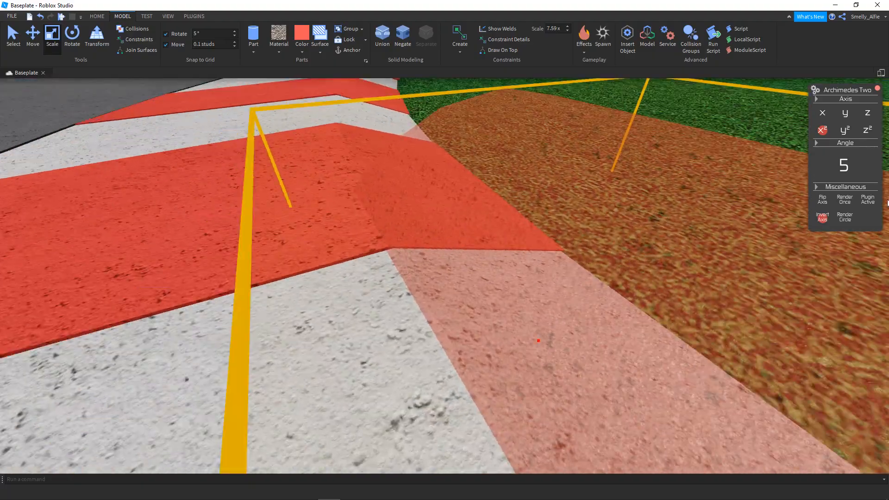
click(847, 197)
Lengthen the latest cylinder copy along the red segment towards the neighbouring white segment.
key(w)
right_drag(402, 216, 401, 218)
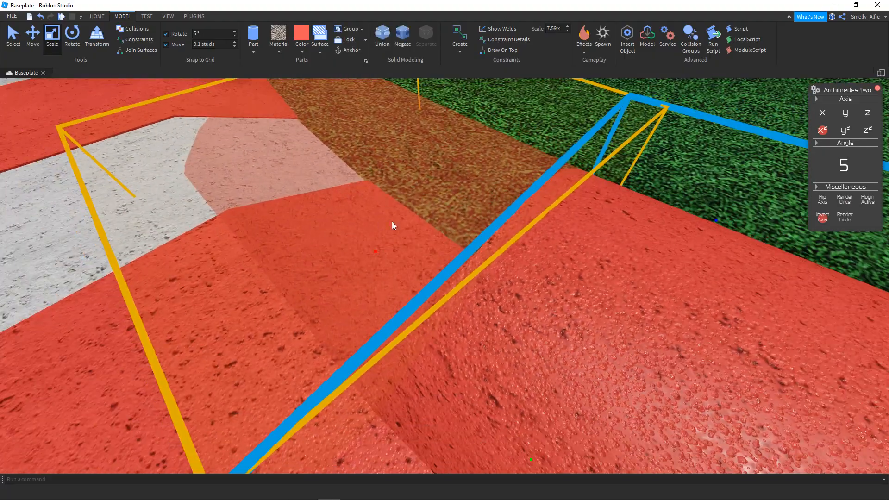
drag(378, 251, 290, 189)
key(s)
key(a)
right_drag(406, 259, 382, 240)
key(d)
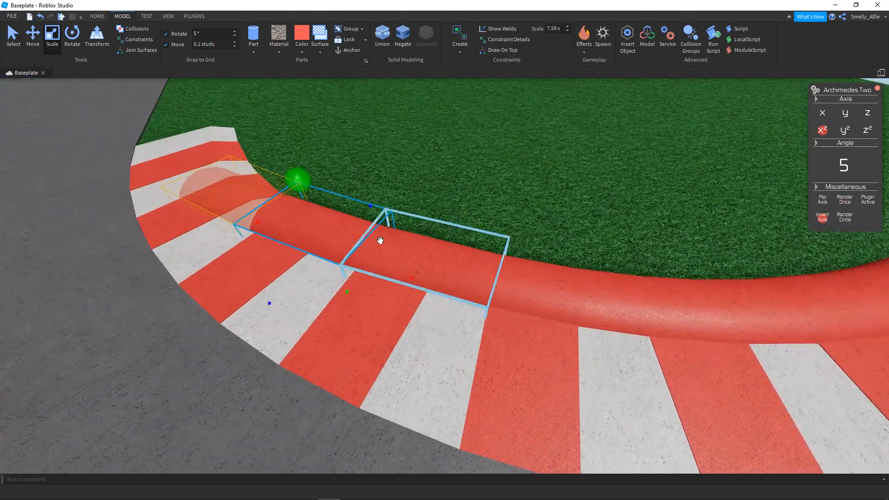
Extend the current cylinder copy slightly to close its joint and render the next copy.
drag(391, 272, 403, 275)
key(w)
right_drag(406, 277, 406, 277)
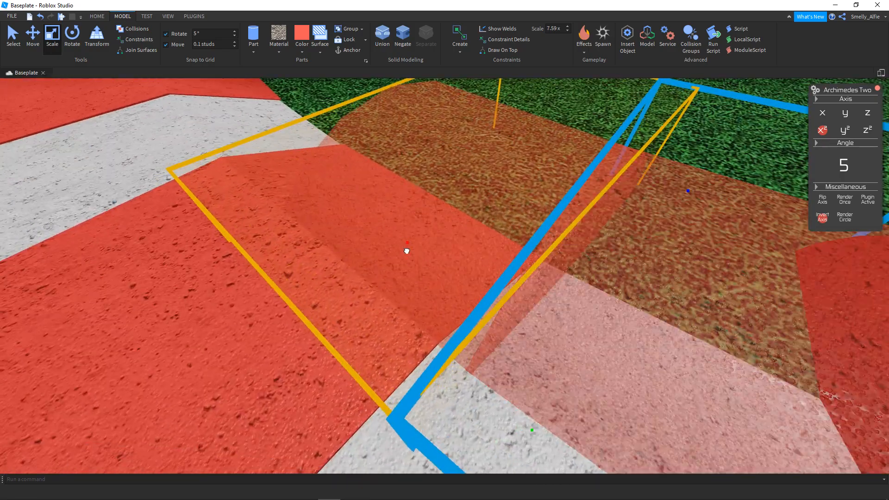
drag(406, 250, 389, 244)
click(847, 200)
Render another cylinder copy and continue the rounded edge up to the white end segment.
right_drag(465, 185, 465, 185)
key(w)
click(847, 204)
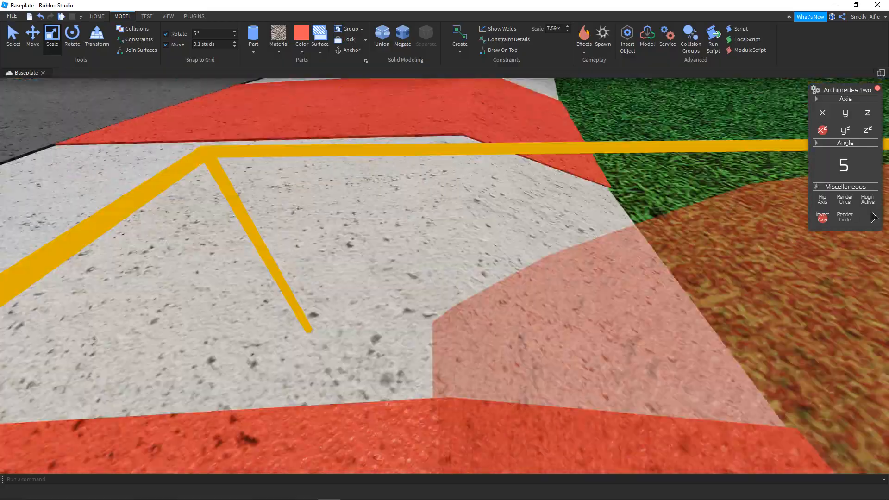
right_drag(606, 300, 606, 300)
key(w)
right_drag(618, 242, 618, 242)
click(524, 244)
right_drag(524, 244, 524, 245)
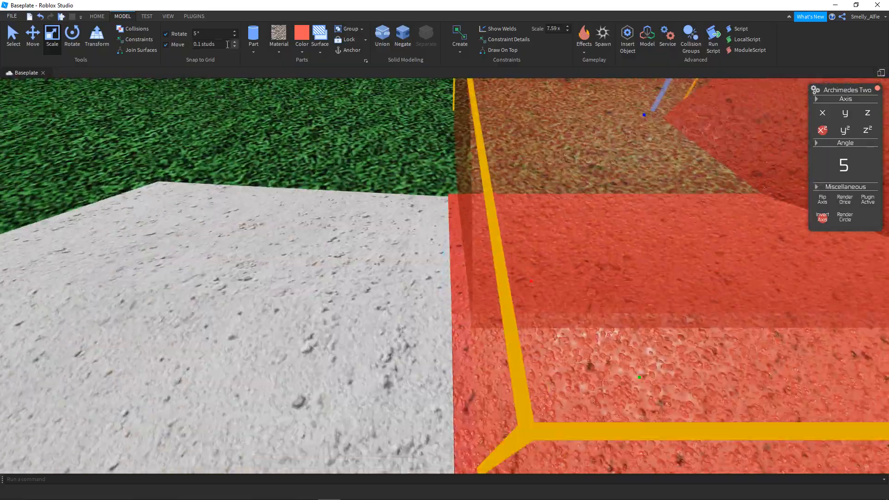
Set the move snap to 0.05 studs and fit the last cylinder to the red segment's edge beside the white end.
double_click(228, 44)
text(0.05)
key(Return)
right_drag(466, 274, 466, 275)
key(s)
right_drag(599, 153, 599, 154)
click(598, 154)
Select the first cylinder at the kerb's other end and set Archimedes to the x axis, angle 20, Flip Axis on and Invert Axis off.
key(d)
right_drag(471, 172, 482, 134)
key(w)
key(w)
click(482, 134)
key(q)
key(q)
right_drag(435, 234, 435, 233)
key(s)
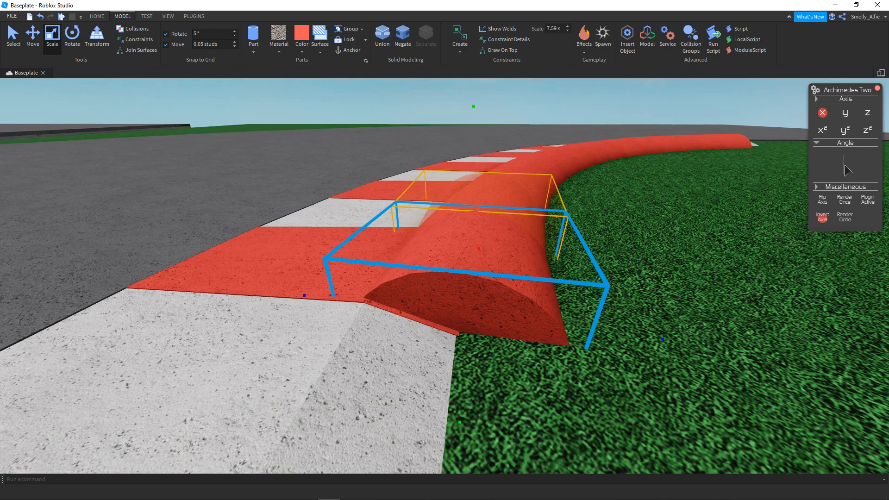
click(823, 215)
click(824, 199)
key(d)
right_drag(679, 195, 794, 185)
key(s)
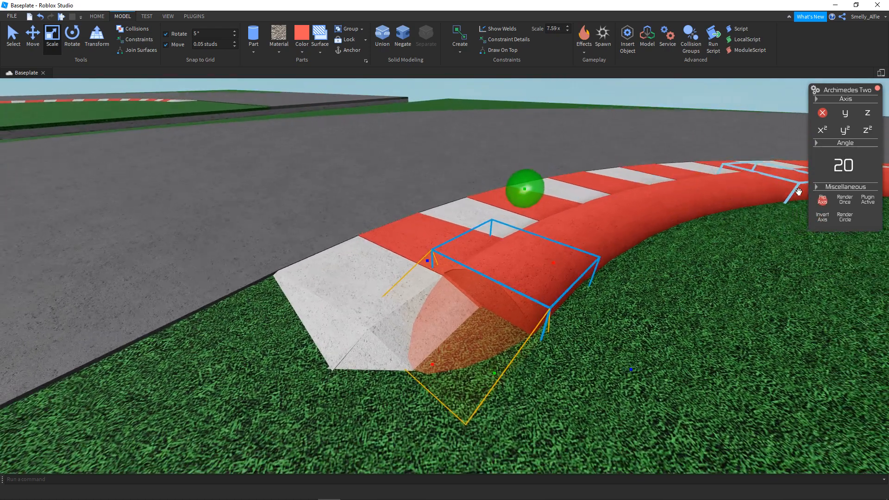
Render the downward-sloping cylinder end over the white end segment and check its joint with the first cylinder.
click(495, 115)
right_drag(496, 103, 493, 104)
key(a)
click(494, 104)
key(w)
key(w)
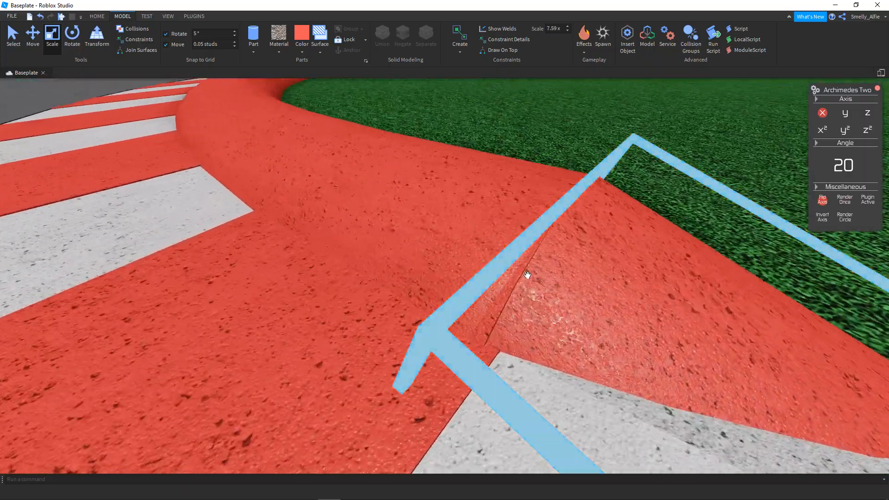
Select the last cylinder at the opposite end, turn Invert Axis on and render its sloping end piece.
right_drag(452, 160, 451, 160)
key(w)
key(w)
right_drag(666, 248, 663, 217)
key(s)
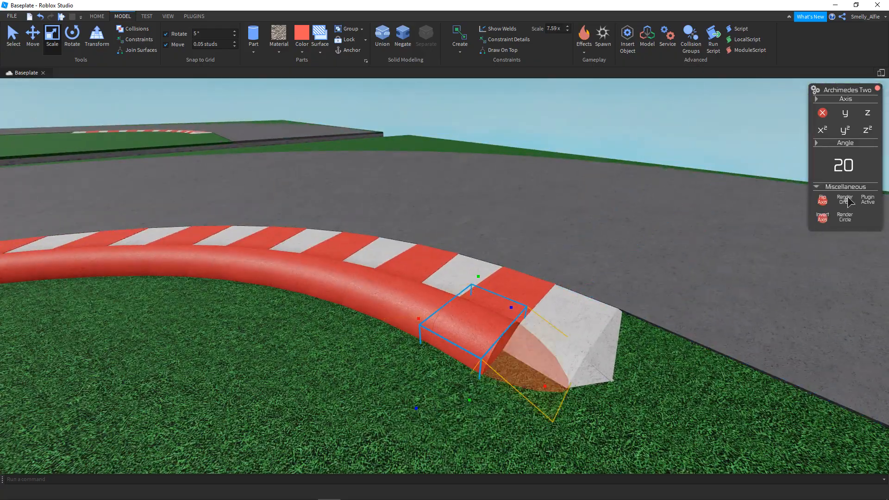
Deactivate Archimedes and select all parts of the road tile with the raised kerb.
click(582, 92)
key(s)
right_drag(582, 92, 584, 92)
key(d)
key(d)
key(s)
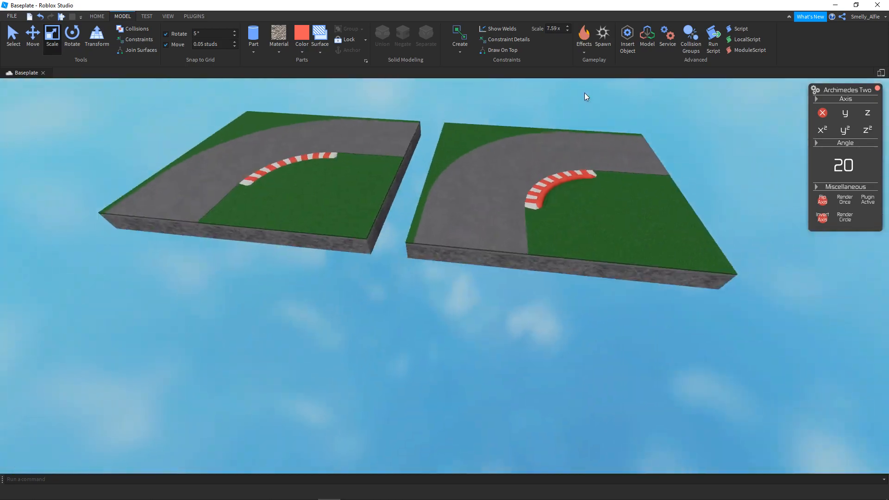
key(s)
drag(608, 110, 339, 310)
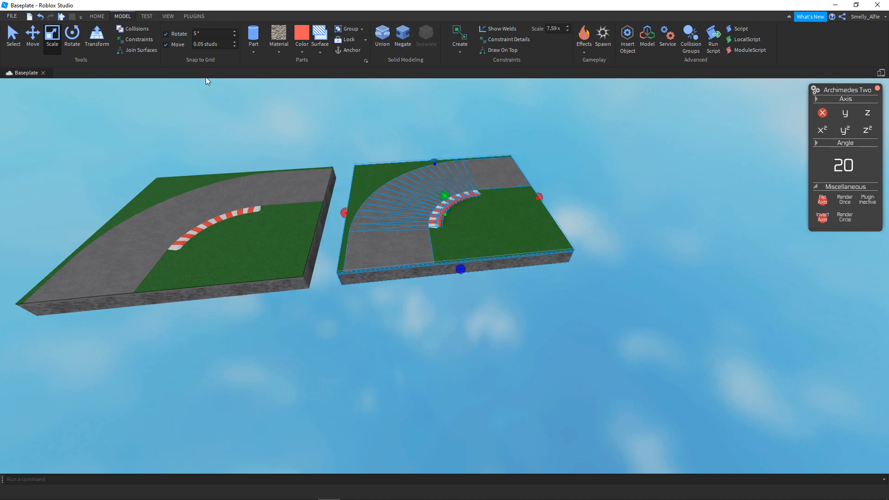
Duplicate the selected road tile and reposition the copy.
right_drag(298, 173, 297, 173)
key(w)
key(a)
drag(679, 191, 512, 216)
key(ctrl+d)
right_drag(512, 217, 512, 216)
drag(512, 217, 521, 214)
right_drag(512, 216, 522, 215)
drag(521, 214, 521, 214)
right_drag(521, 214, 521, 215)
key(w)
drag(522, 215, 521, 214)
right_drag(521, 214, 522, 215)
drag(521, 215, 602, 261)
Clear the selection and open the Toolbox on the My Models inventory.
click(578, 126)
right_drag(403, 155, 403, 154)
key(w)
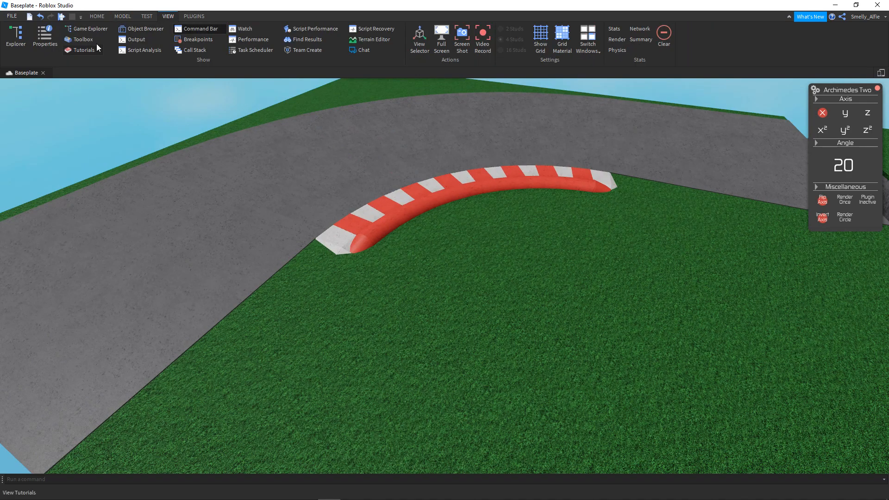
click(82, 39)
click(51, 86)
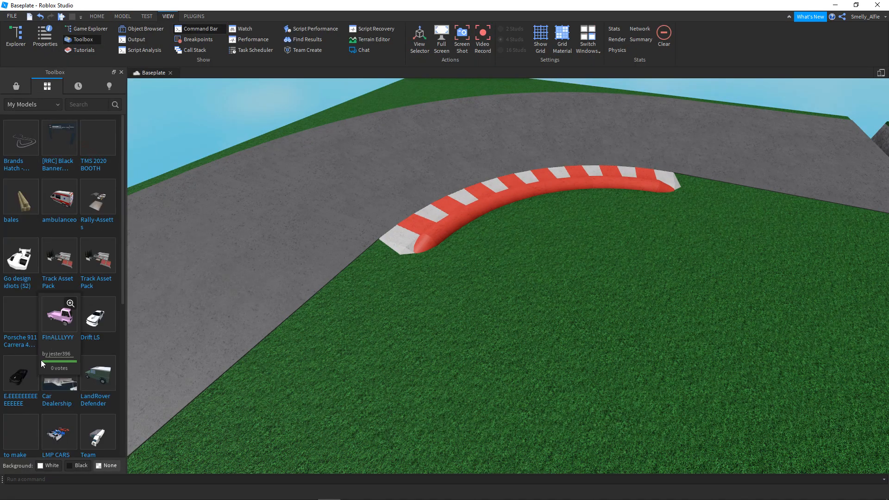
click(97, 204)
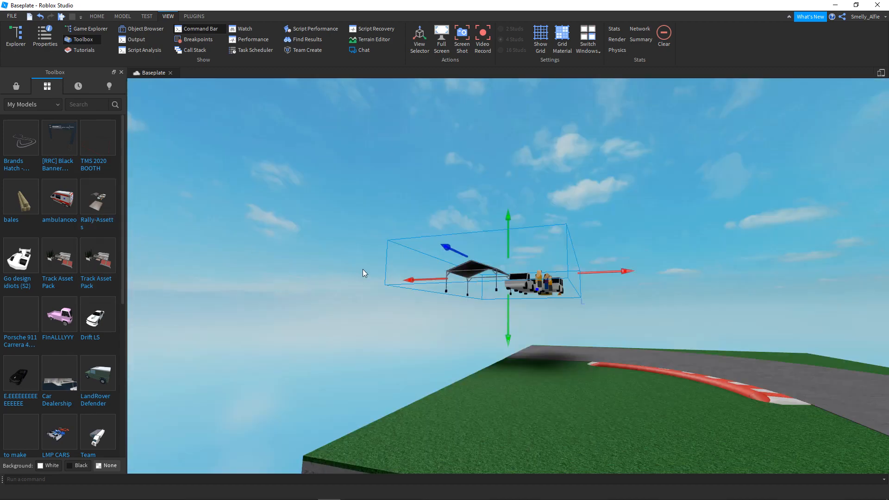
key(Delete)
right_drag(191, 225, 191, 226)
Insert the Track Asset Pack model, close the Toolbox, and move and rotate the pack.
click(96, 268)
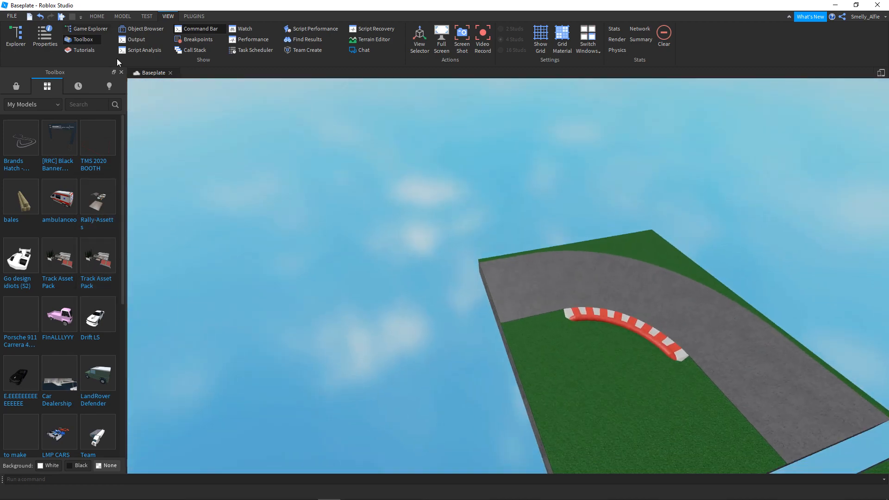
click(121, 73)
drag(578, 361, 604, 356)
key(ctrl+r)
right_drag(424, 208, 425, 209)
click(425, 210)
Examine the red and white marker pole in the inserted asset pack up close.
scroll(485, 285, up, 12)
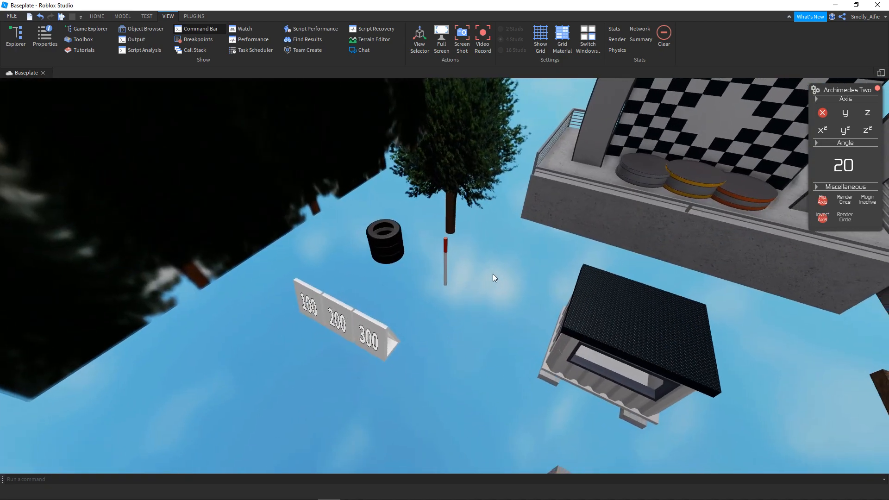
right_drag(493, 274, 493, 273)
key(w)
key(a)
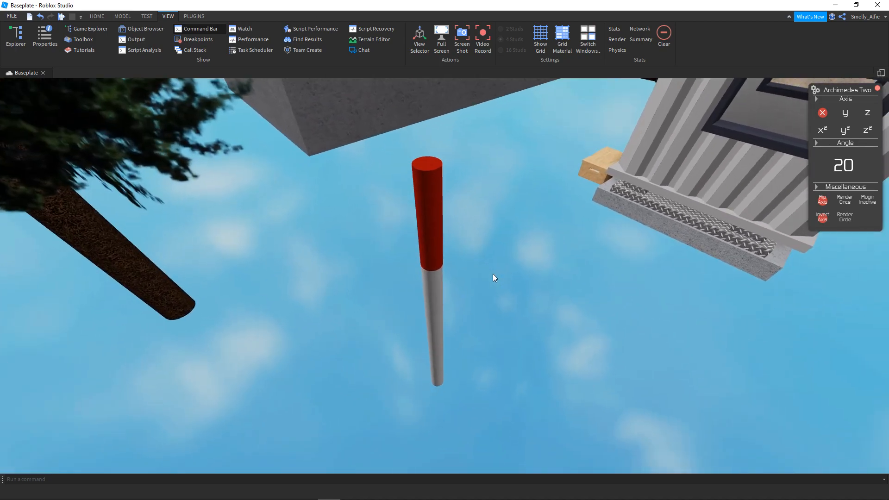
right_drag(480, 235, 479, 235)
key(e)
key(w)
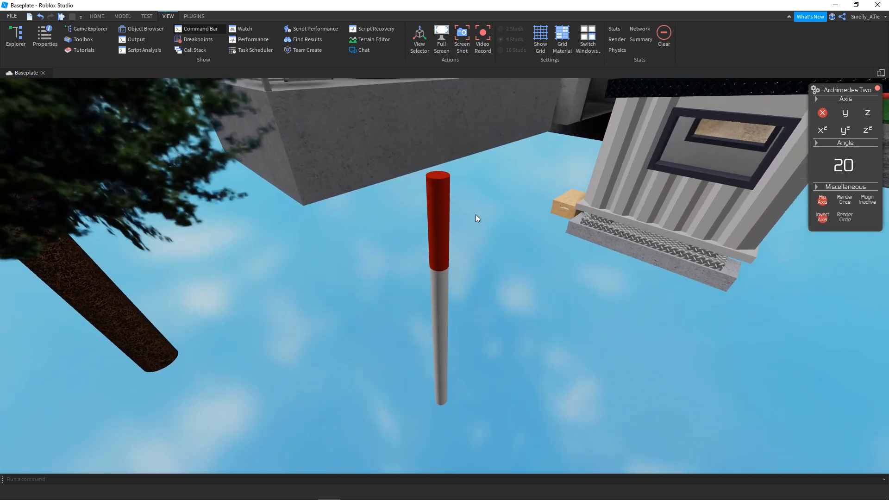
Delete the trees, billboard, buildings and other pieces of the inserted asset pack, keeping the red and white marker pole.
key(s)
right_drag(407, 204, 408, 204)
key(s)
key(d)
key(s)
drag(728, 289, 476, 279)
key(a)
click(516, 309)
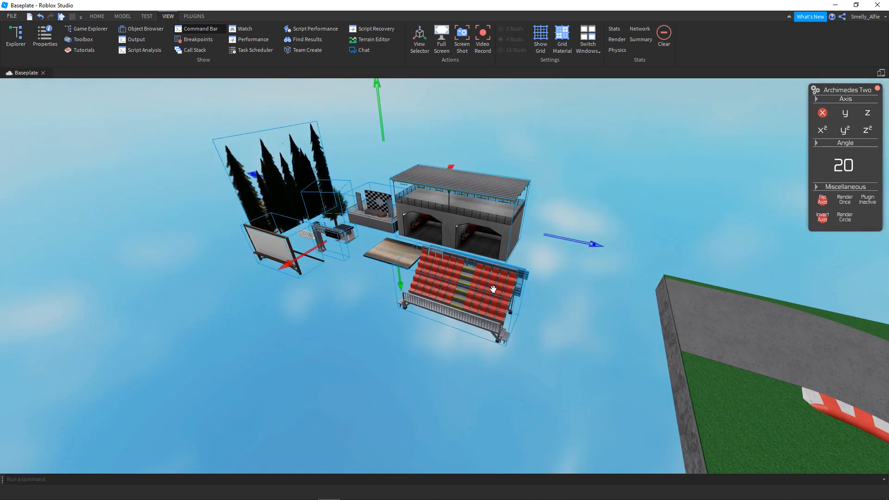
right_drag(276, 121, 276, 122)
drag(288, 120, 455, 354)
key(Delete)
drag(624, 380, 343, 319)
drag(351, 286, 351, 286)
key(Delete)
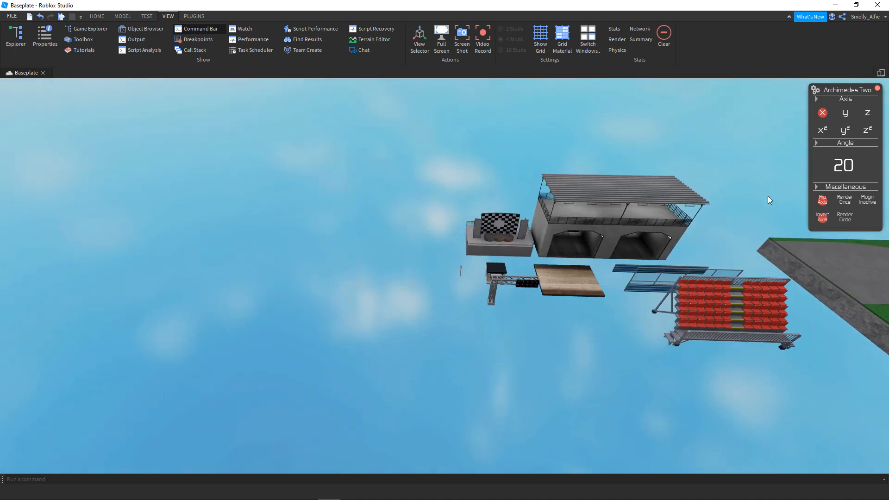
drag(492, 329, 492, 329)
key(Delete)
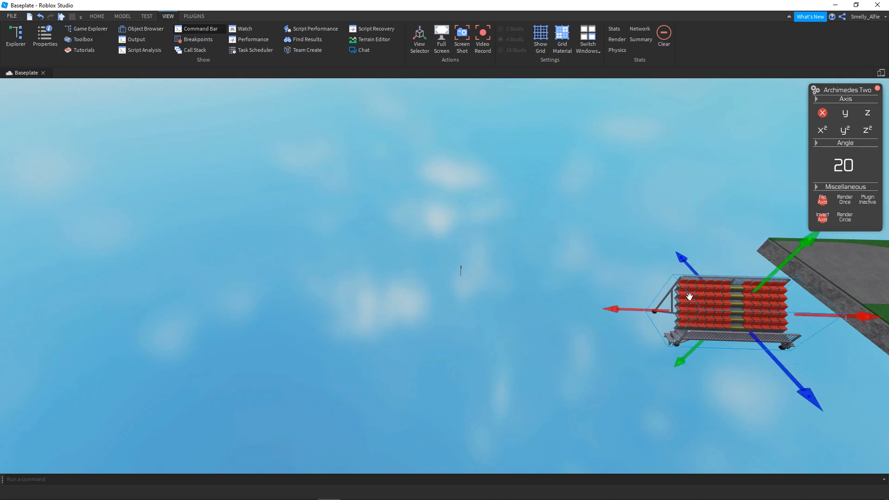
Move the marker pole onto the grass beside the rounded edge of the curved kerb.
right_drag(600, 285, 600, 246)
scroll(536, 291, up, 5)
scroll(505, 284, down, 2)
scroll(504, 290, up, 3)
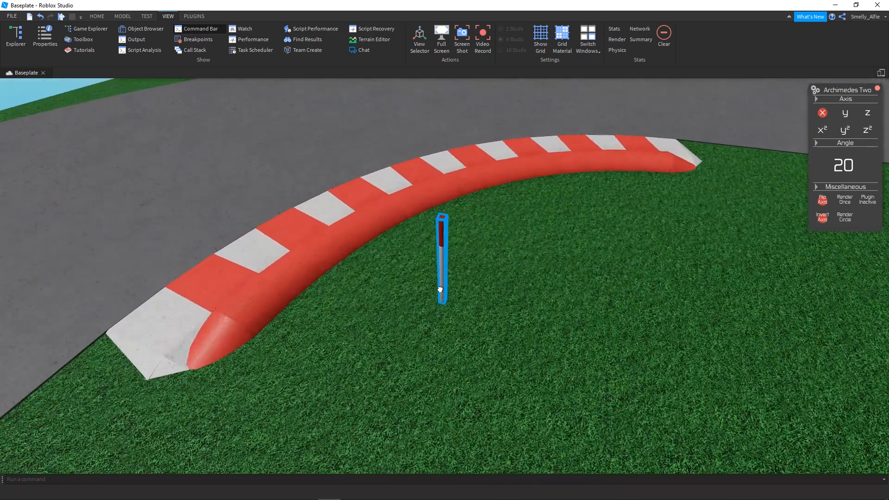
drag(334, 301, 335, 301)
key(a)
right_drag(336, 301, 441, 250)
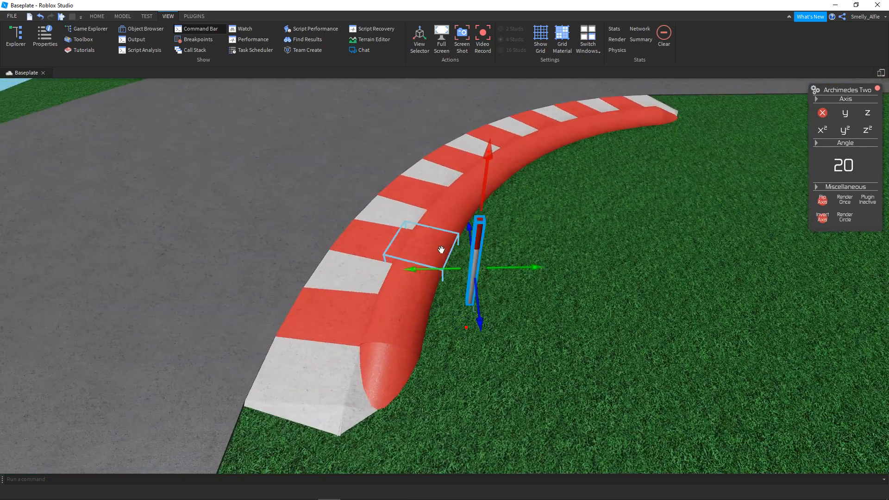
scroll(480, 253, up, 2)
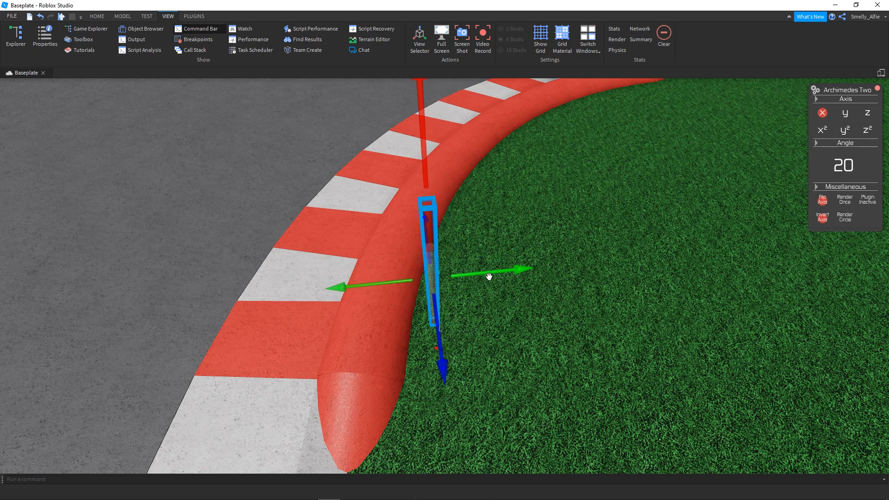
Rotate the marker pole to follow the curve of the kerb.
click(76, 39)
key(f)
drag(422, 183, 472, 185)
right_drag(472, 186, 468, 187)
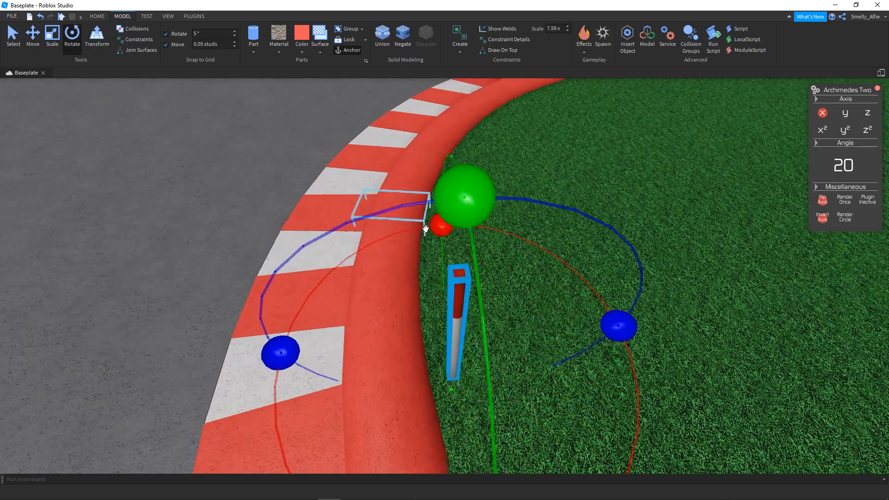
Set the move increment to 10 studs and place a copy of the marker pole further along the kerb.
text(10)
key(Return)
click(35, 40)
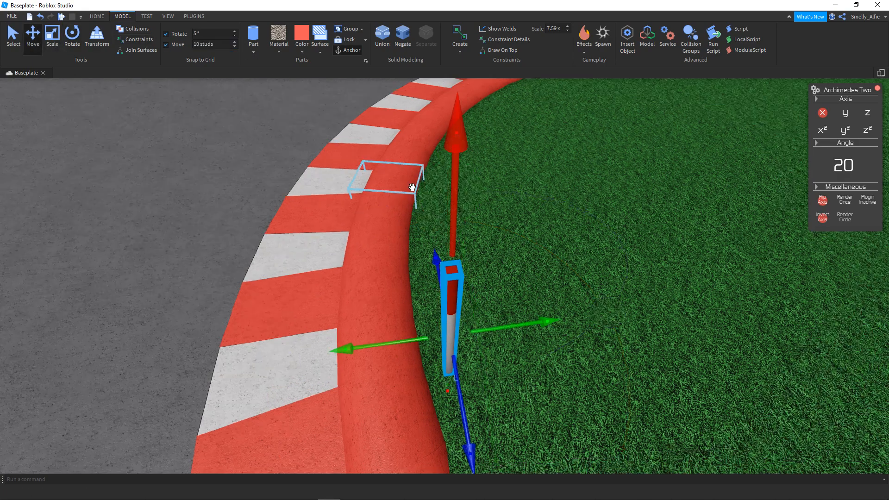
right_drag(509, 330, 509, 331)
right_drag(255, 255, 216, 207)
scroll(383, 246, up, 2)
right_drag(383, 245, 413, 279)
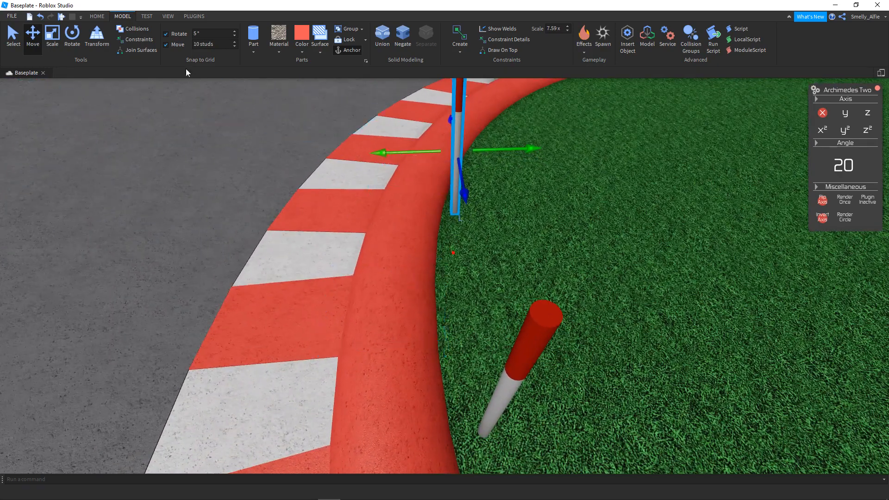
Set the move increment to 0.1 studs and rotate the second marker pole to match the kerb's curve.
right_drag(380, 308, 391, 165)
scroll(457, 334, up, 5)
key(w)
key(w)
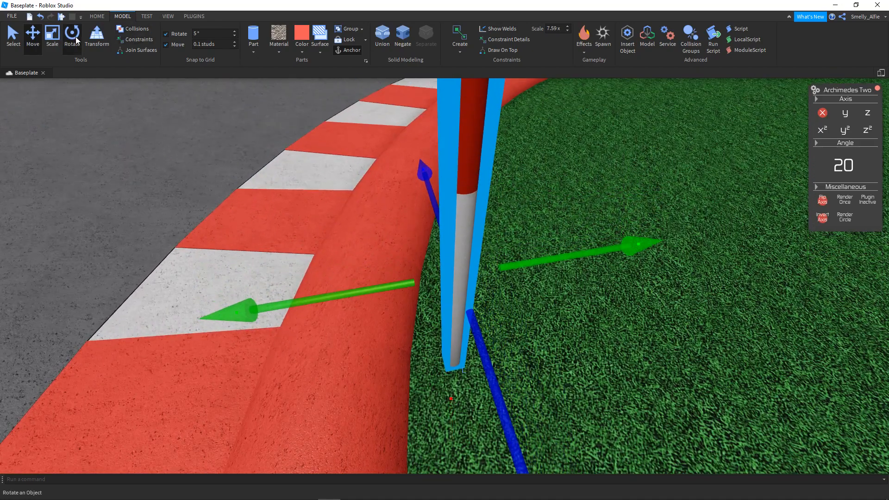
click(72, 34)
drag(440, 134, 530, 140)
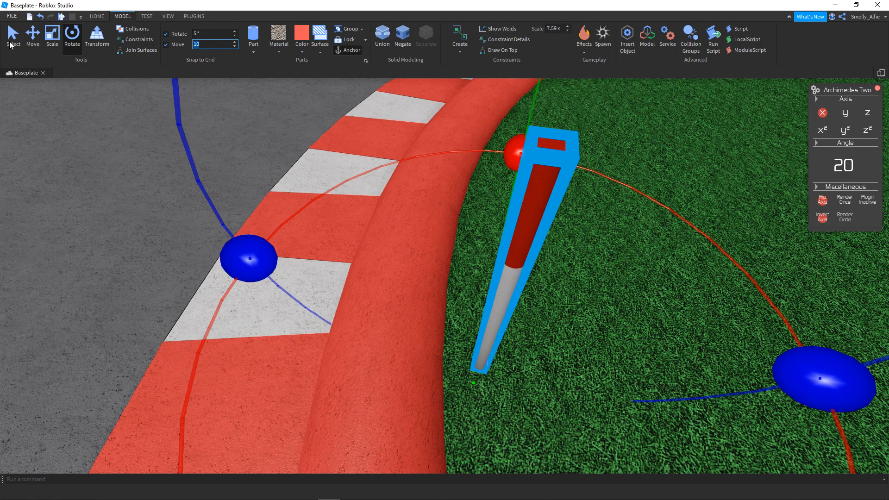
Set the move increment to 10 studs and place a third marker pole further along the kerb.
right_drag(383, 96, 532, 223)
right_drag(352, 180, 352, 181)
key(a)
key(s)
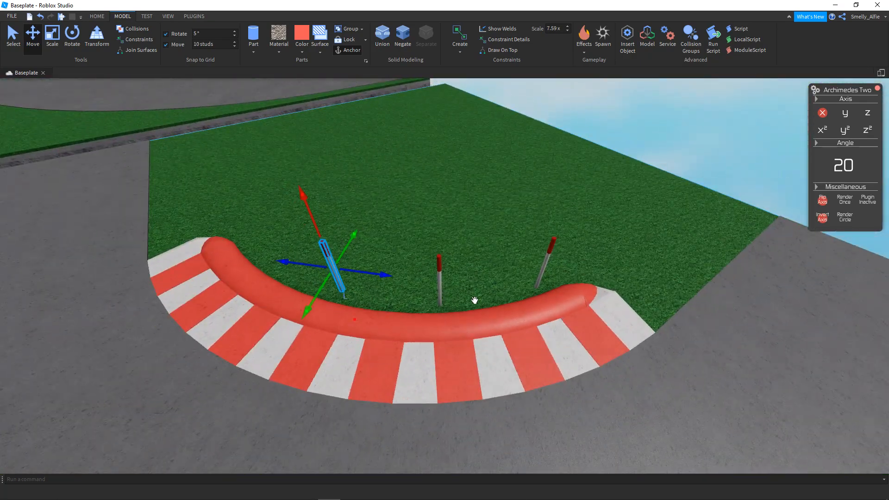
Set the move increment to 0.1 studs, then shift the third pole closer to the kerb and rotate it along the curve.
key(f)
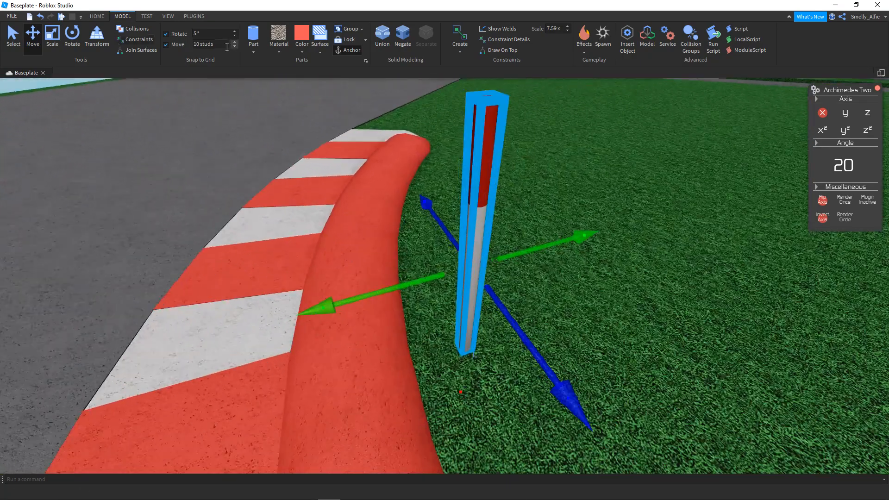
text(0.1)
key(Return)
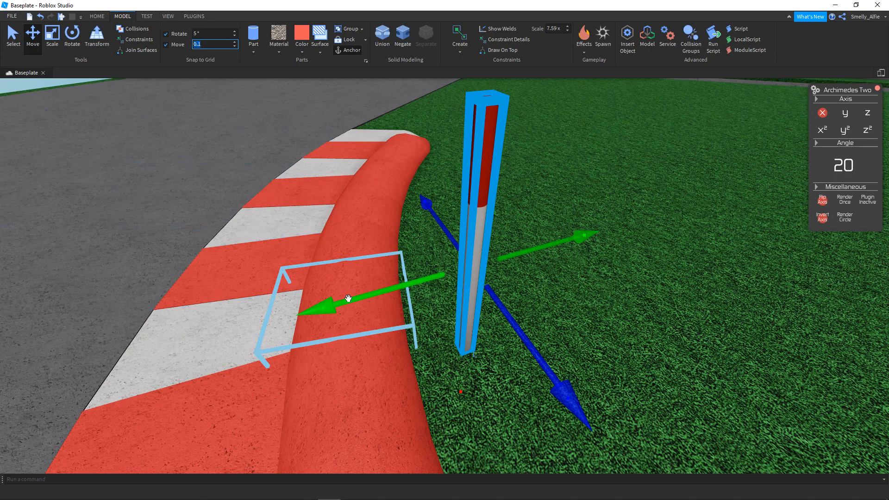
drag(347, 298, 316, 309)
right_drag(282, 208, 282, 209)
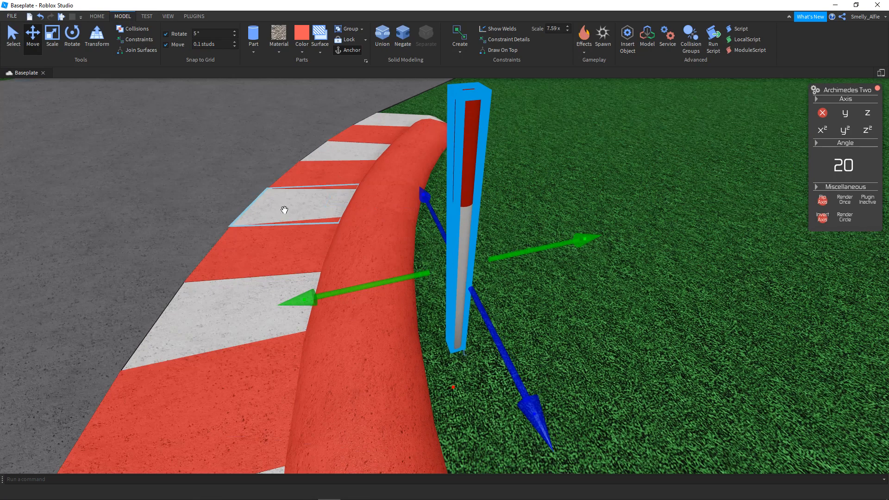
key(e)
click(71, 37)
drag(405, 175, 428, 172)
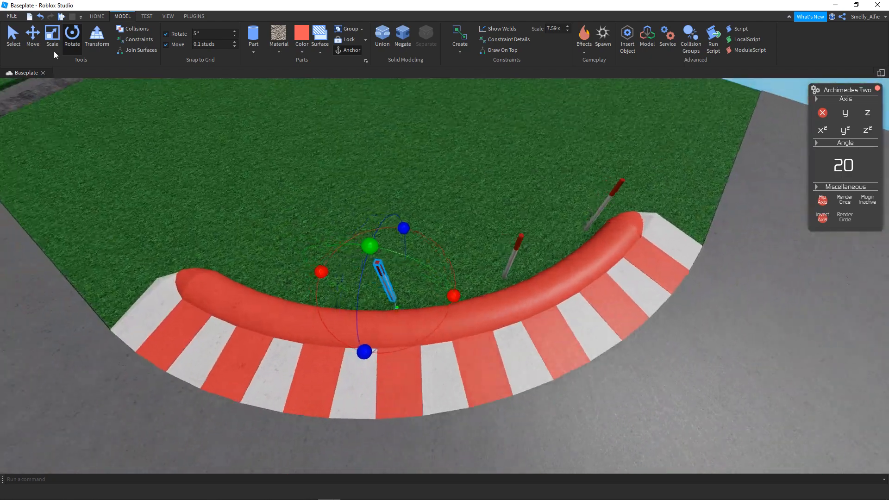
Set the move increment to 10 studs and place a fourth marker pole towards the kerb's far end.
key(ctrl+2)
drag(168, 40, 57, 40)
text(10)
key(Return)
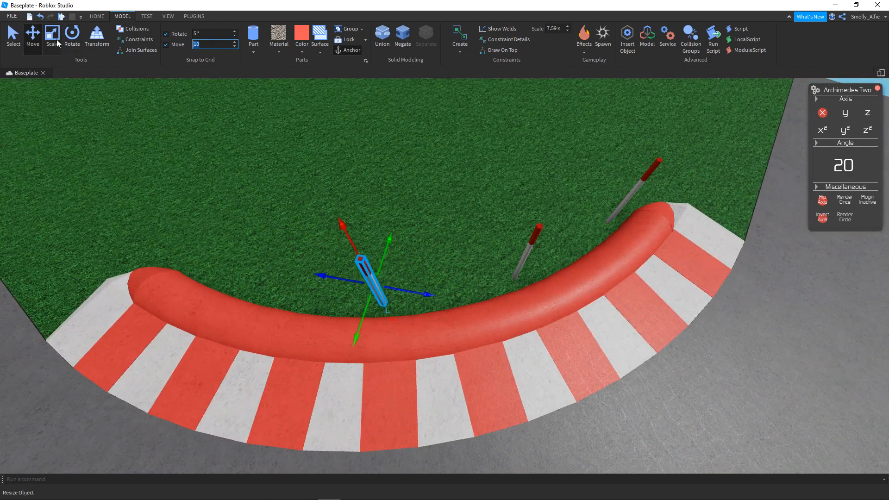
key(a)
key(w)
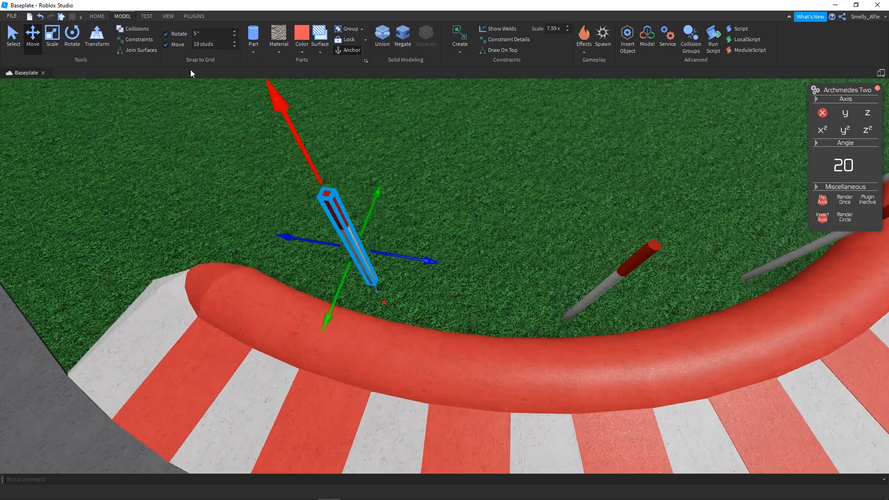
Fine-tune the fourth marker pole's position beside the kerb with a move increment of 0.1 studs.
right_drag(233, 179, 231, 180)
key(w)
scroll(391, 237, down, 4)
right_drag(391, 237, 390, 230)
Select and duplicate the straight road tile next to the outer grass strip.
click(343, 178)
scroll(343, 178, down, 4)
right_drag(343, 178, 319, 193)
scroll(342, 178, down, 3)
key(w)
right_drag(450, 238, 421, 228)
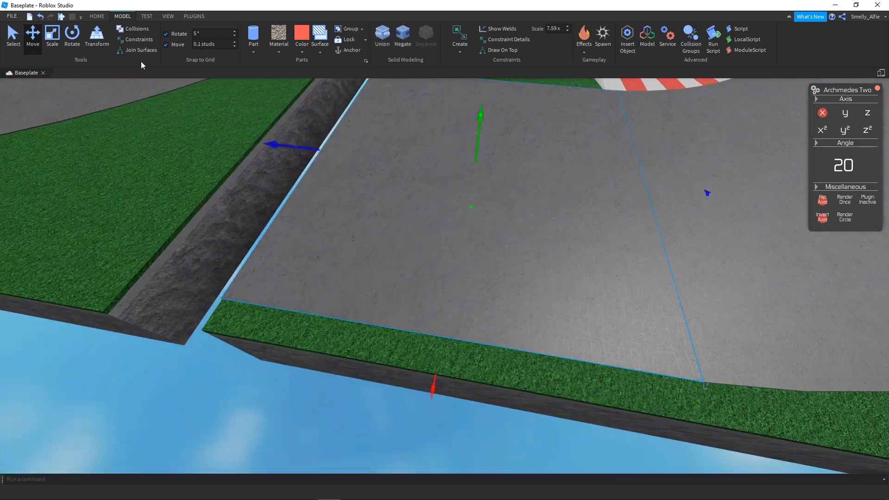
Scale the duplicated road tile down to a small block at the outer grass edge.
click(51, 42)
scroll(310, 176, down, 2)
drag(315, 184, 474, 179)
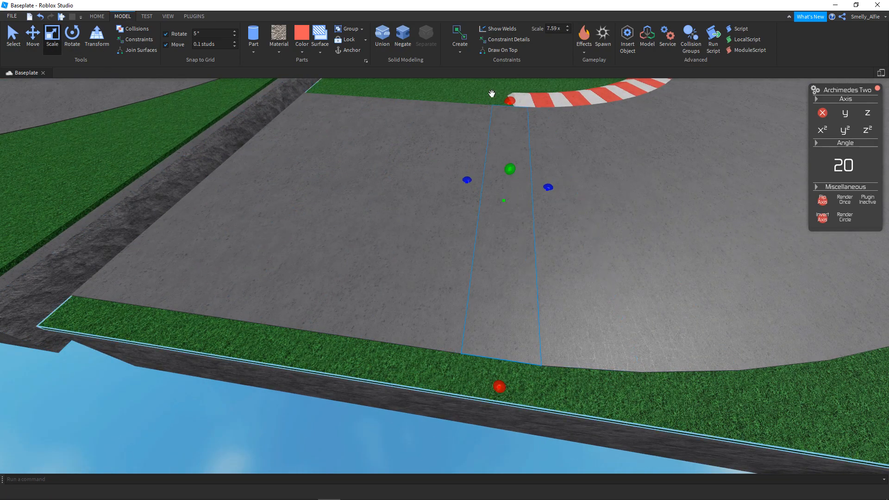
drag(508, 103, 461, 310)
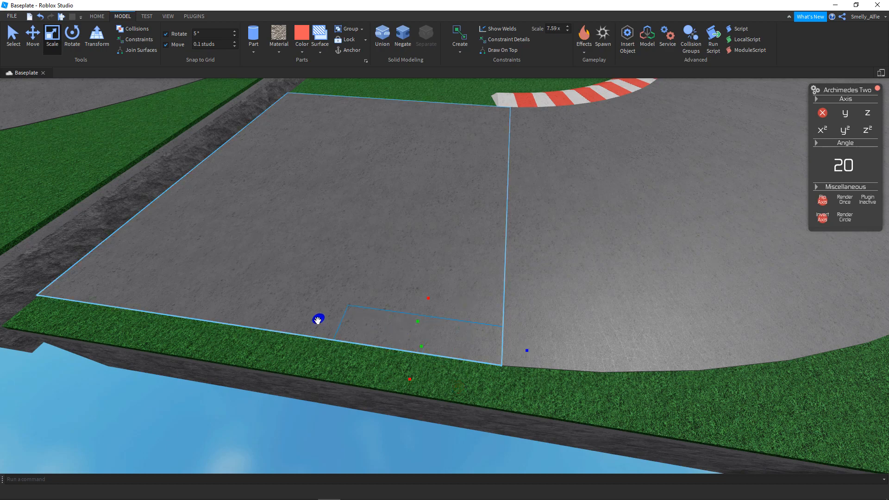
drag(499, 348, 439, 339)
Resize the small block across the track so that it covers only the grass strip.
key(d)
right_drag(439, 338, 349, 338)
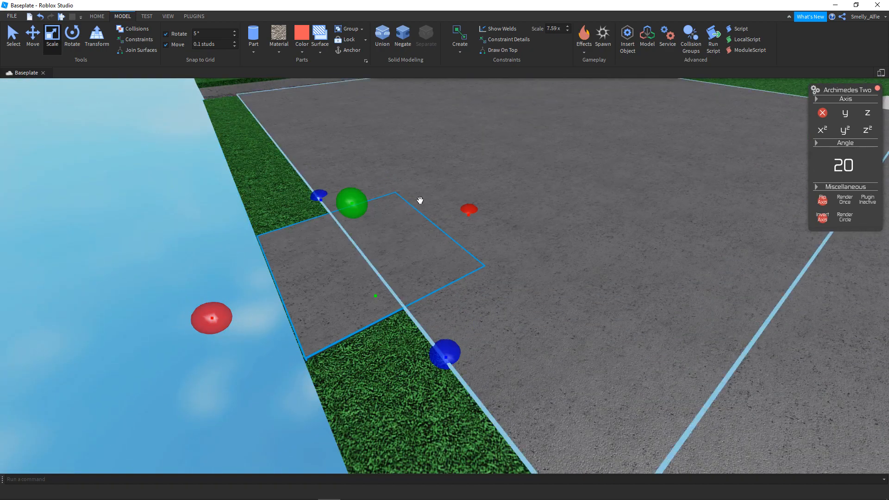
ctrl+drag(469, 203, 443, 226)
key(ctrl+z)
drag(410, 257, 409, 257)
right_drag(410, 256, 405, 249)
key(d)
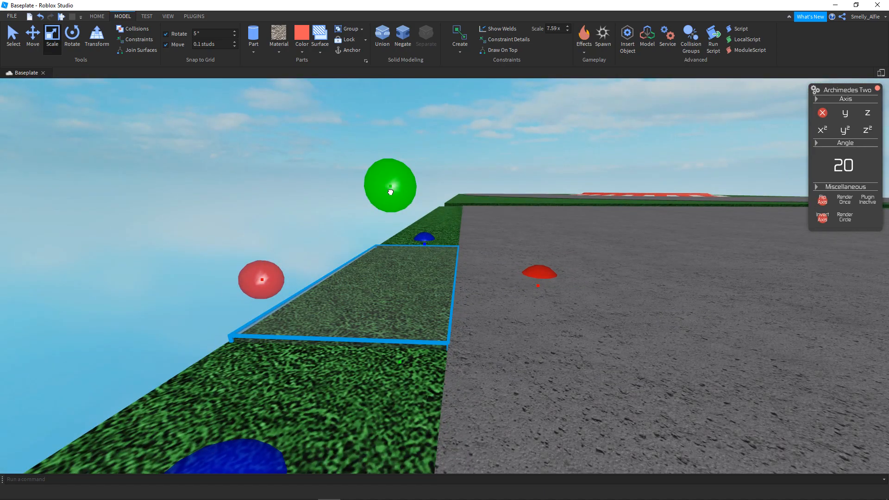
Raise the block's top above the grass strip and colour the block white.
drag(390, 191, 387, 168)
click(301, 51)
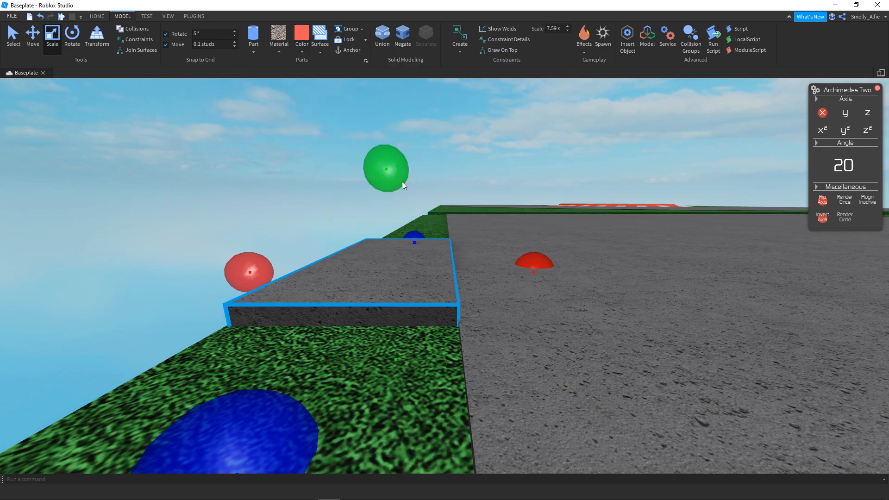
click(303, 53)
click(448, 216)
Shorten the white block along the track edge.
right_drag(447, 215, 443, 213)
scroll(443, 212, down, 3)
drag(344, 250, 430, 251)
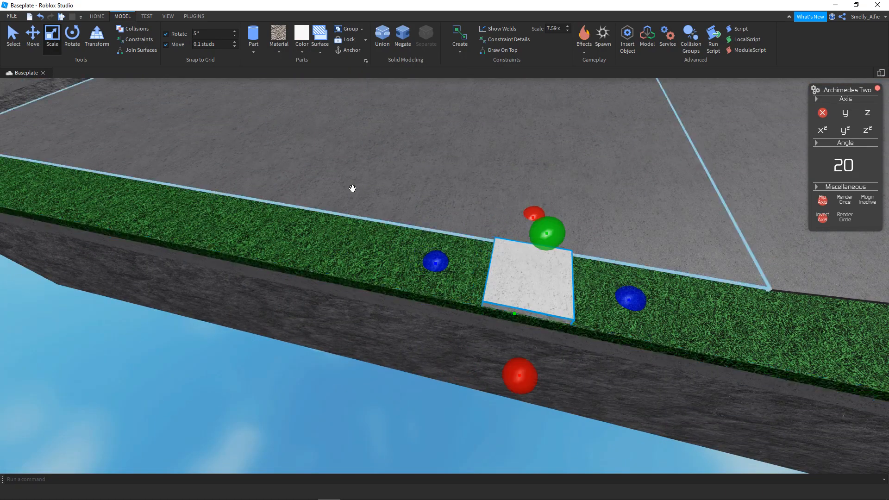
Set Archimedes to the Z axis with an angle of 0 and render copies of the white block along the edge.
click(842, 214)
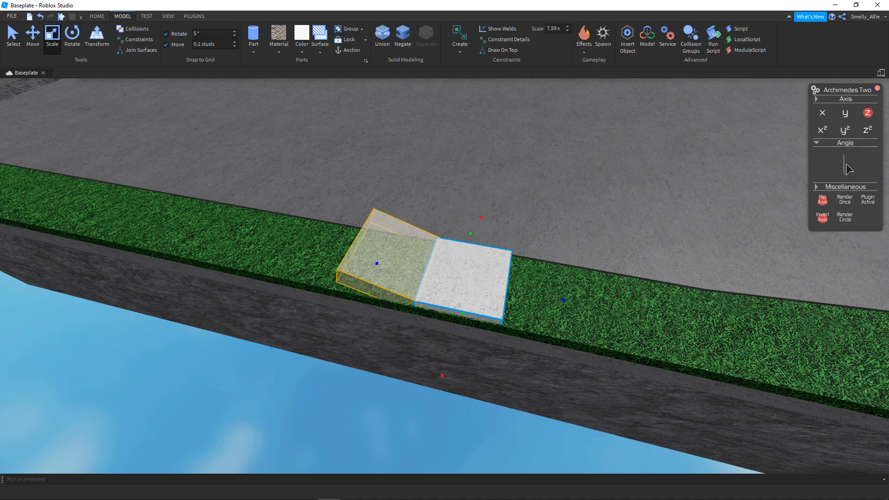
right_drag(648, 228, 647, 228)
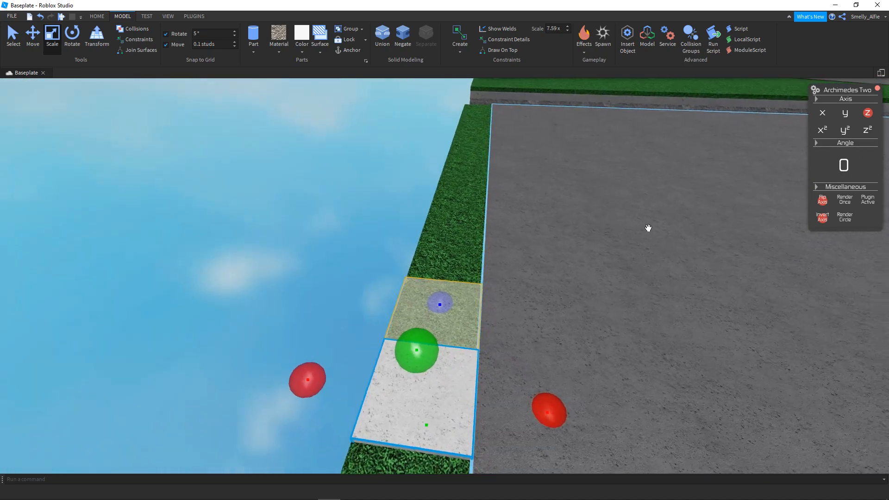
click(841, 216)
click(845, 200)
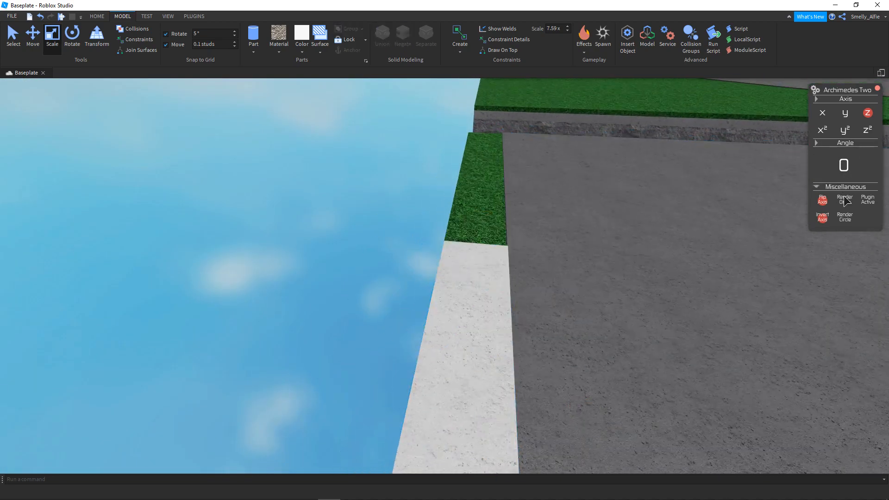
Select every other block of the straight kerb and colour the selected blocks red.
key(w)
key(e)
right_drag(401, 282, 370, 250)
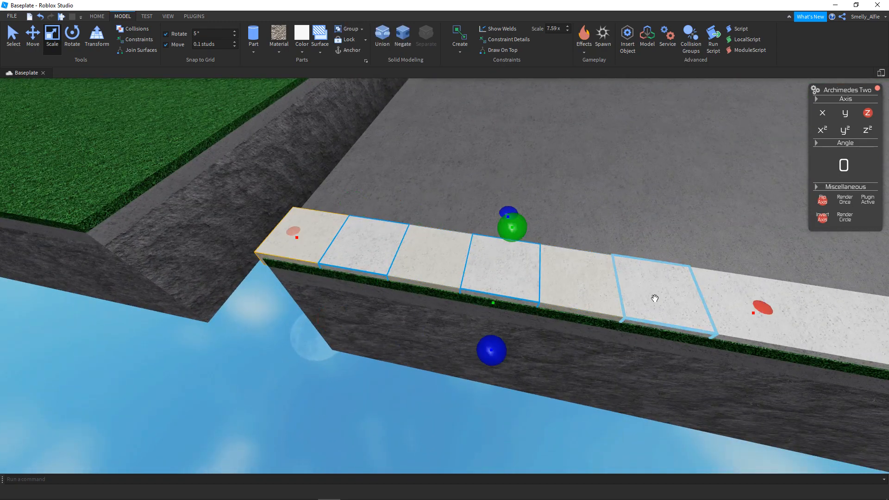
right_drag(655, 299, 590, 295)
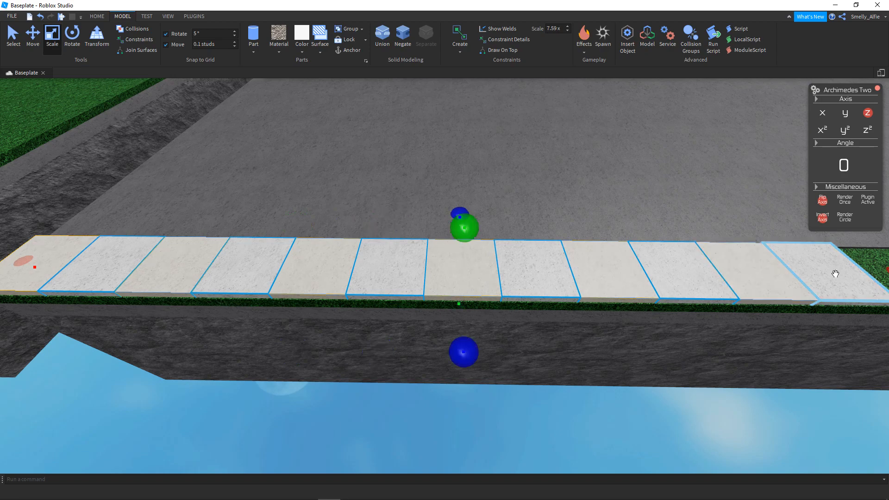
click(304, 52)
click(430, 134)
right_drag(411, 131, 343, 227)
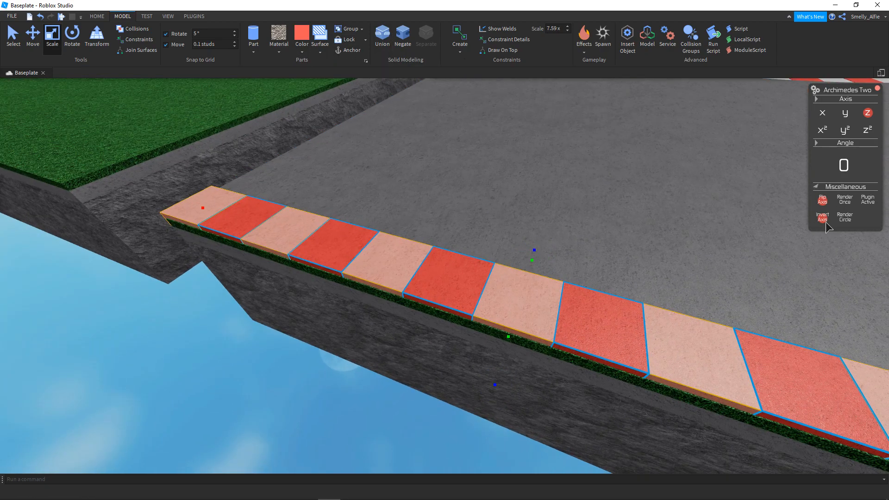
Select all the red and white blocks of the straight kerb and tilt them 4 degrees.
click(232, 365)
key(a)
right_drag(267, 329, 266, 329)
right_drag(537, 212, 537, 213)
drag(571, 117, 446, 364)
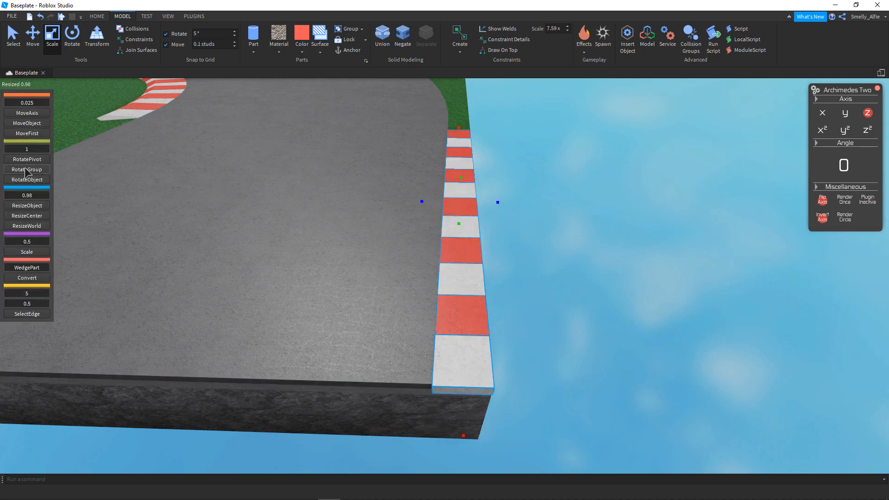
right_drag(427, 213, 440, 191)
key(w)
key(w)
key(e)
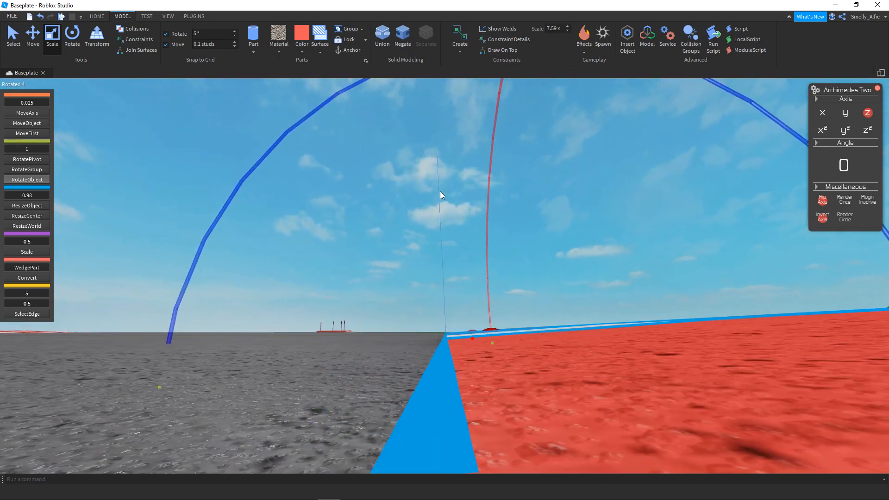
key(s)
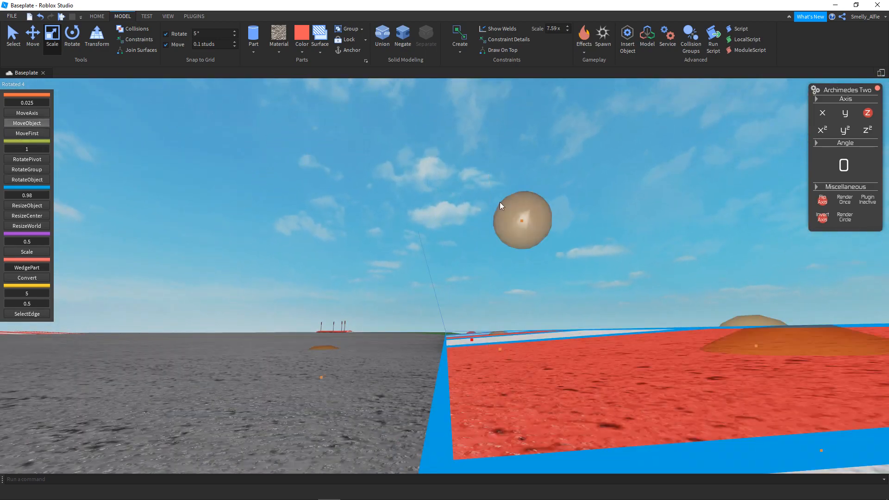
Shift the tilted straight kerb blocks vertically by 0.05 studs.
drag(535, 218, 532, 220)
right_drag(532, 220, 532, 221)
key(q)
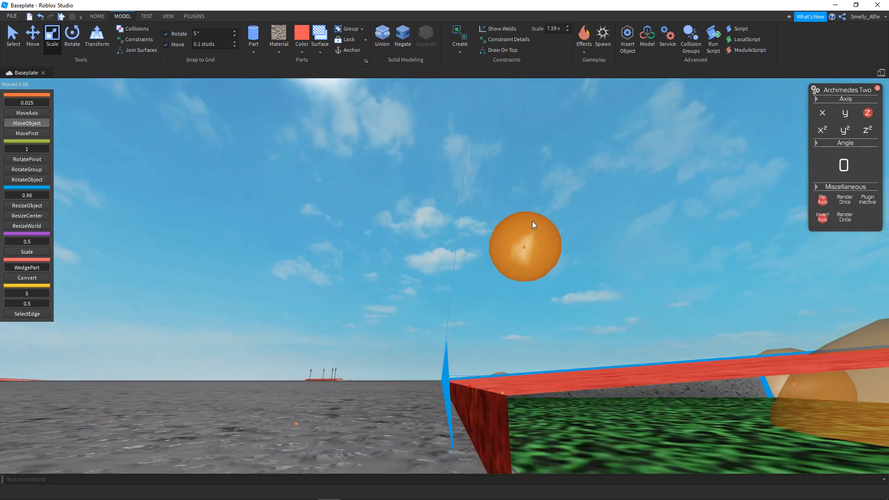
Deselect the tilted straight kerb blocks and inspect the kerb along the outer track edge from close up and from afar.
key(e)
key(q)
click(559, 206)
right_drag(560, 206, 559, 207)
key(e)
key(s)
key(d)
right_drag(534, 252, 533, 252)
key(s)
key(w)
right_drag(406, 193, 499, 143)
key(s)
key(a)
right_drag(461, 168, 459, 168)
key(w)
key(a)
key(s)
key(d)
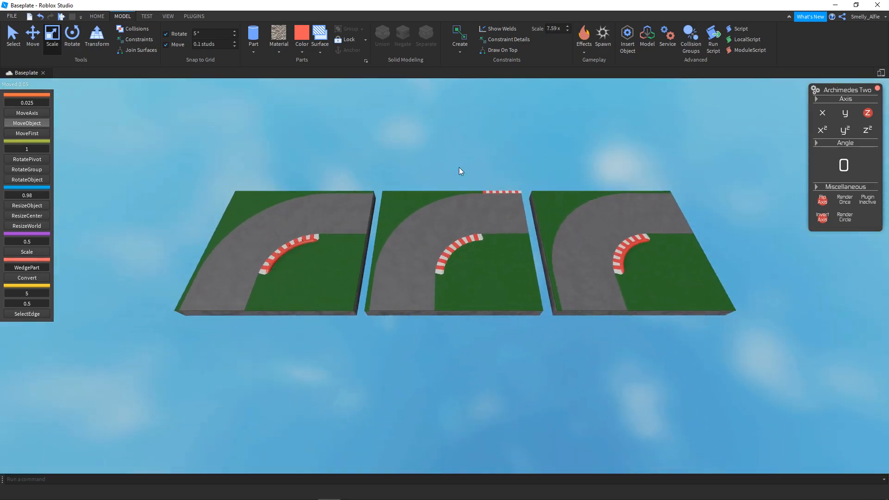
Compare the finished kerbs on the three corner track samples.
key(q)
key(w)
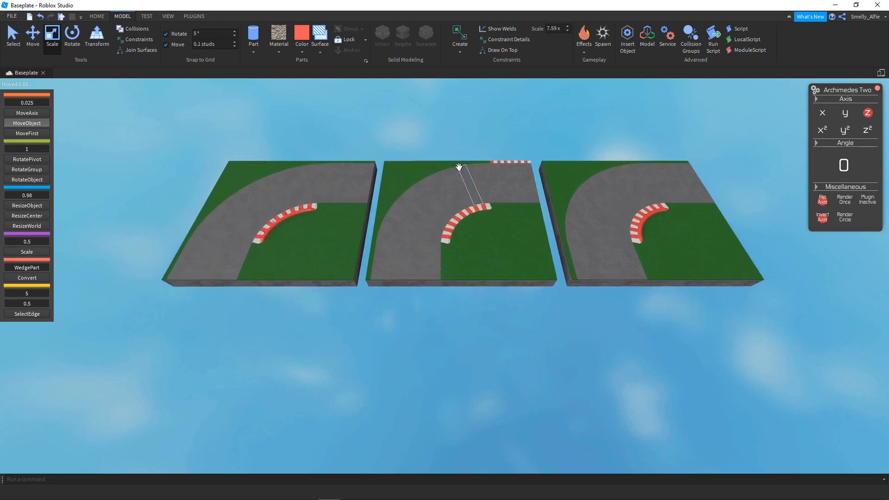
key(a)
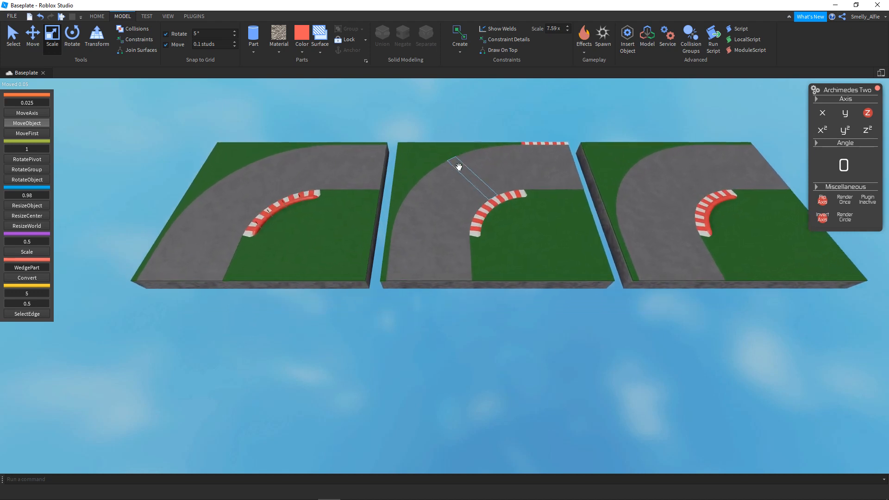
key(w)
key(a)
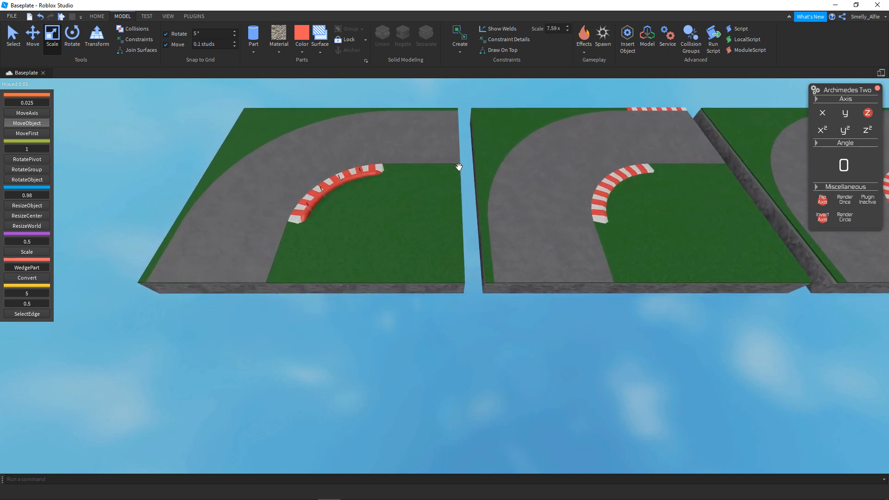
key(w)
key(a)
key(e)
key(d)
key(s)
key(d)
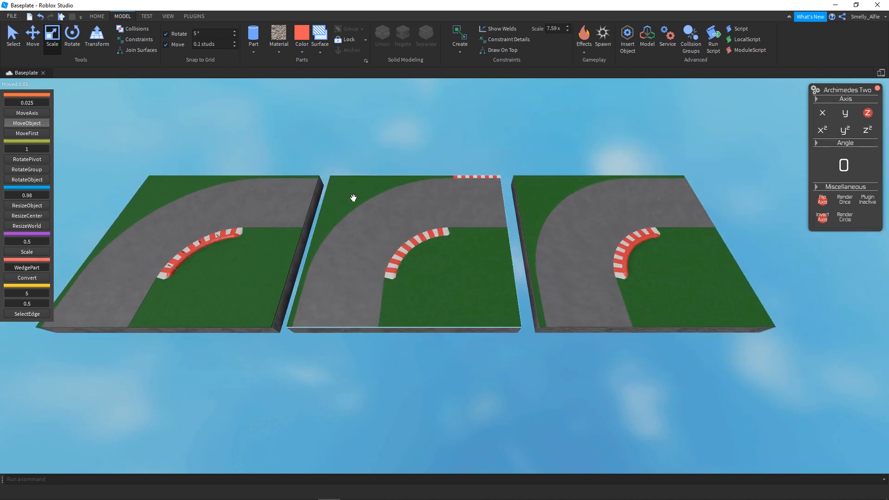
key(d)
right_drag(359, 163, 359, 163)
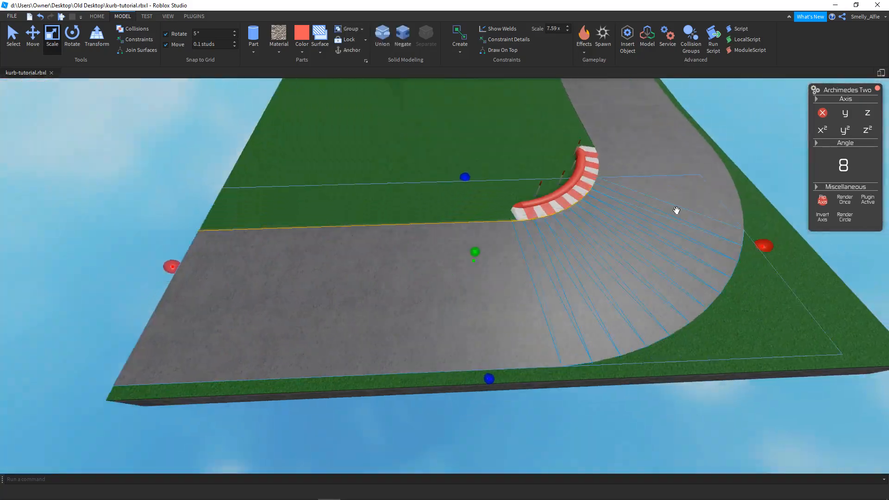
Examine the kurb-tutorial track corner with its raised kerb and white edge lines.
click(193, 16)
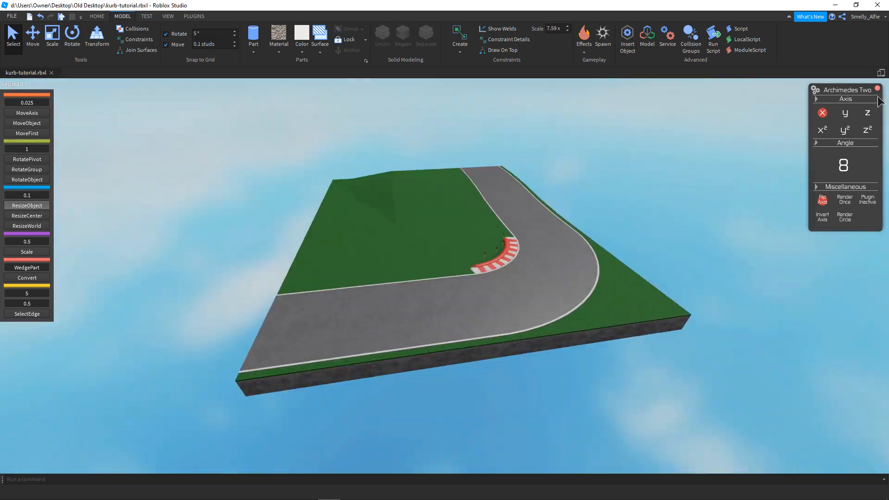
key(w)
key(a)
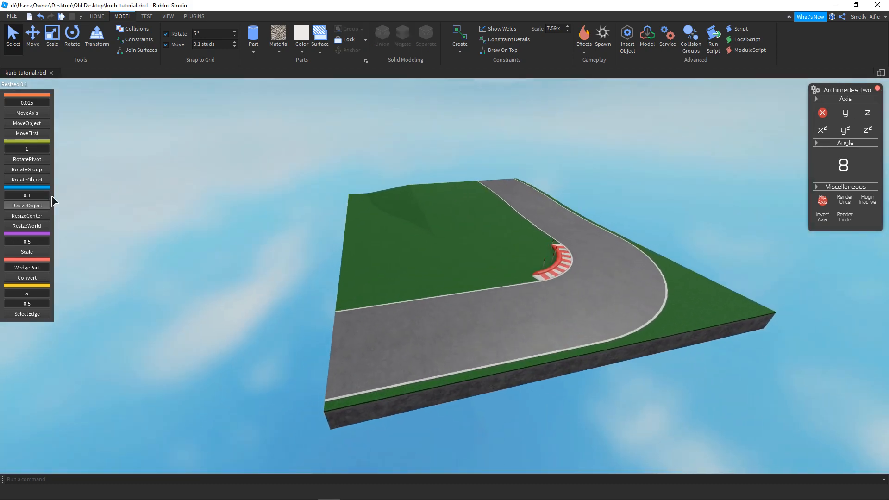
right_drag(321, 199, 320, 198)
right_drag(380, 197, 380, 196)
right_drag(489, 227, 489, 228)
right_drag(457, 215, 455, 218)
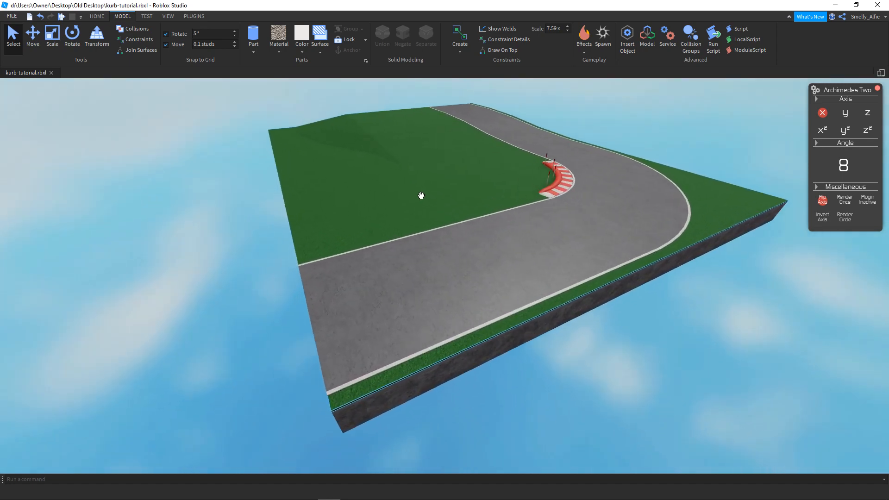
scroll(418, 194, up, 3)
scroll(417, 194, down, 1)
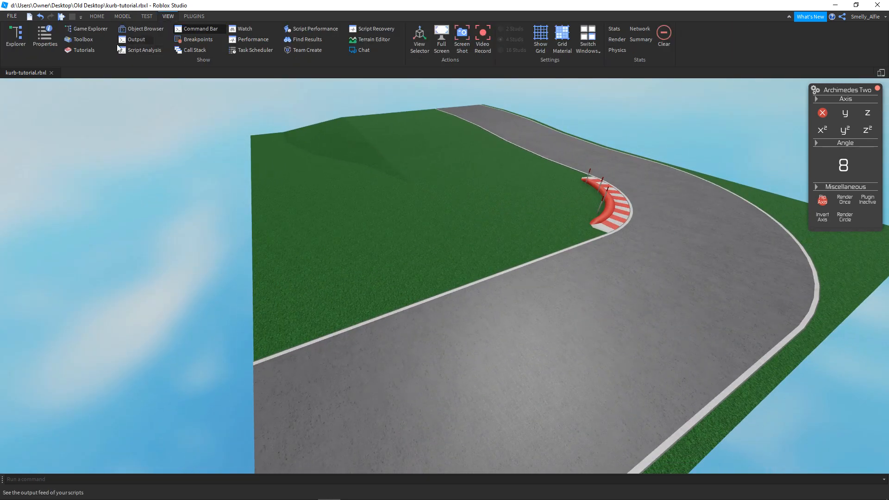
Insert a track asset pack from My Models and ungroup it.
click(82, 40)
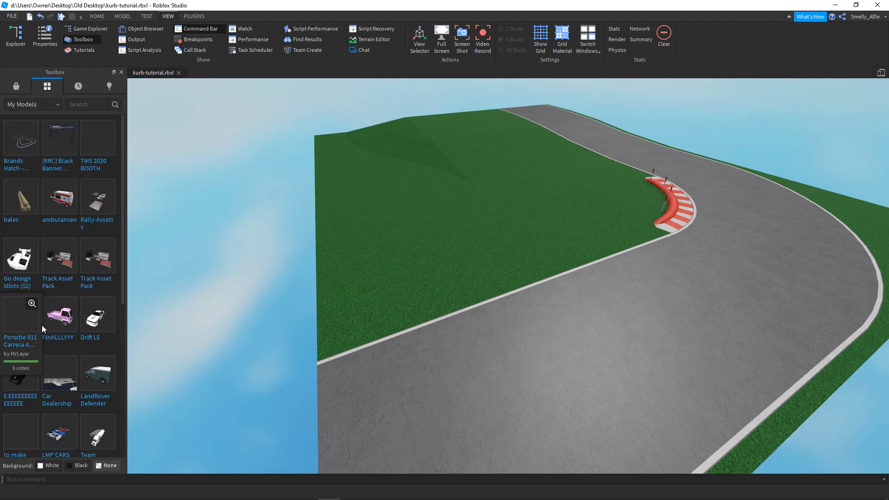
right_drag(528, 234, 513, 298)
scroll(540, 145, up, 5)
key(ctrl+u)
click(507, 125)
key(w)
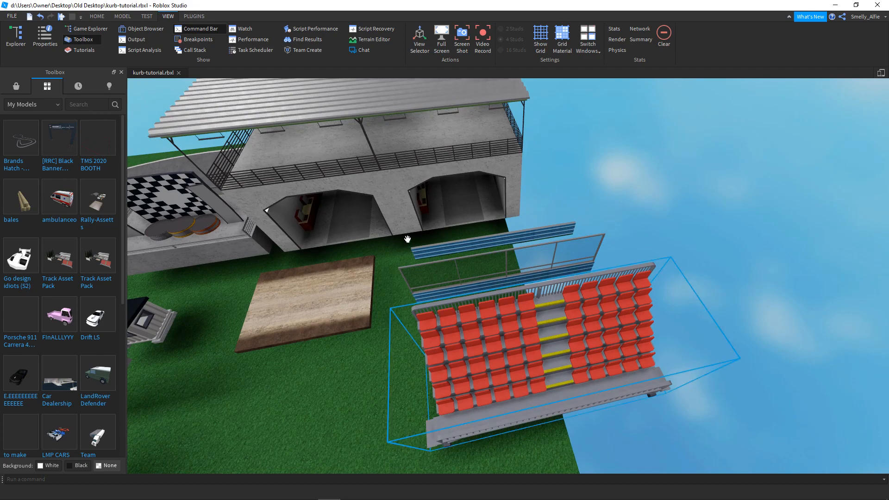
Delete the grandstand, pit building, trees and other surplus models, keeping only the fenced barrier and the plain barrier.
key(Delete)
click(403, 235)
key(Delete)
click(328, 271)
right_drag(328, 271, 283, 268)
key(Delete)
click(365, 238)
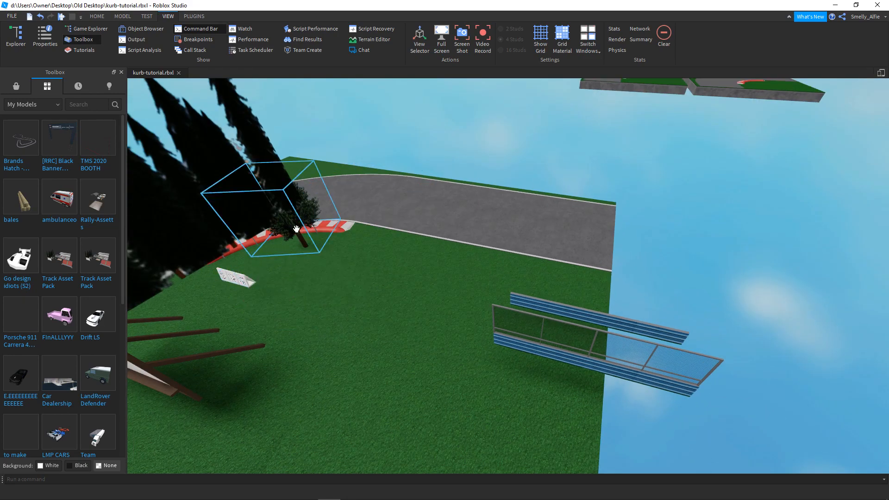
click(266, 197)
key(Delete)
right_drag(266, 197, 257, 198)
click(359, 228)
key(Delete)
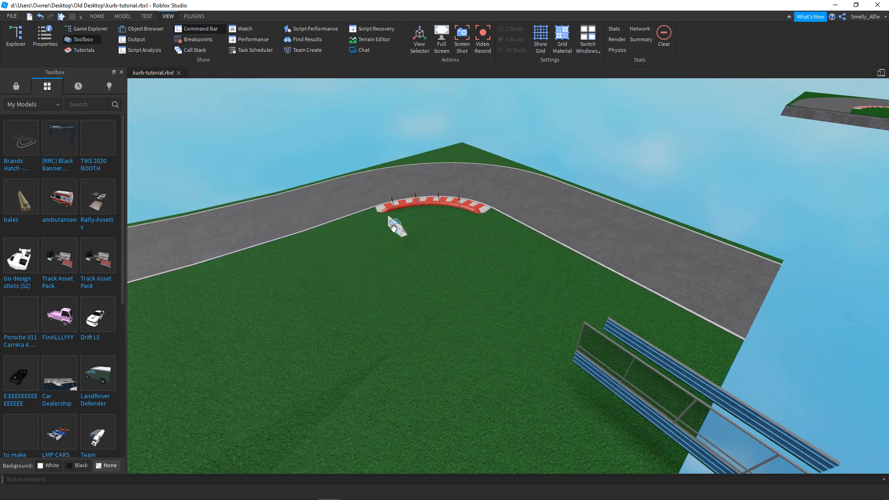
Move the fenced barrier onto the grass beside the track.
right_drag(663, 365, 668, 356)
key(d)
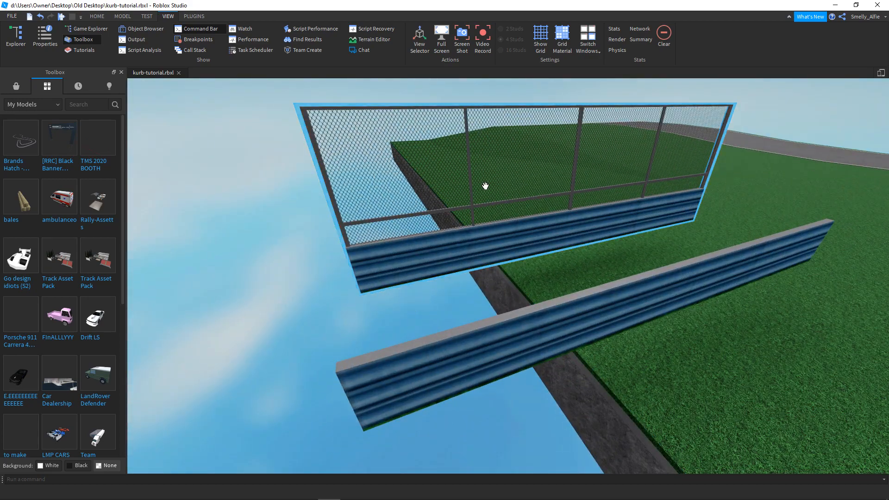
scroll(485, 186, down, 2)
drag(514, 232, 597, 228)
right_drag(598, 228, 598, 228)
drag(597, 228, 578, 245)
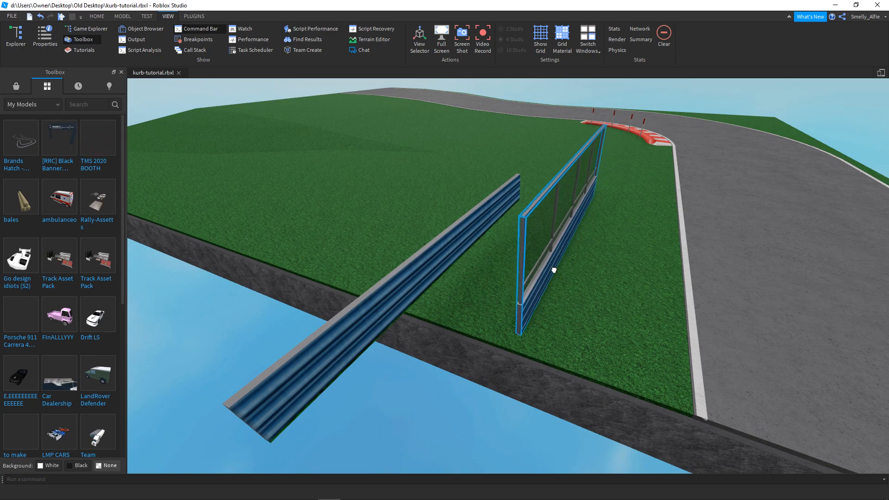
Reposition the fenced barrier on the grass in line with the plain blue barrier, parallel to the straight track edge.
drag(486, 186, 486, 186)
right_drag(486, 186, 487, 186)
drag(486, 187, 486, 186)
right_drag(486, 186, 486, 186)
drag(486, 186, 487, 186)
right_drag(486, 186, 486, 186)
mouse_move(486, 186)
mouse_down()
mouse_move(490, 174)
mouse_move(494, 184)
mouse_up()
right_drag(494, 184, 494, 183)
scroll(494, 184, down, 3)
scroll(495, 183, up, 2)
scroll(494, 183, up, 3)
drag(486, 239, 503, 343)
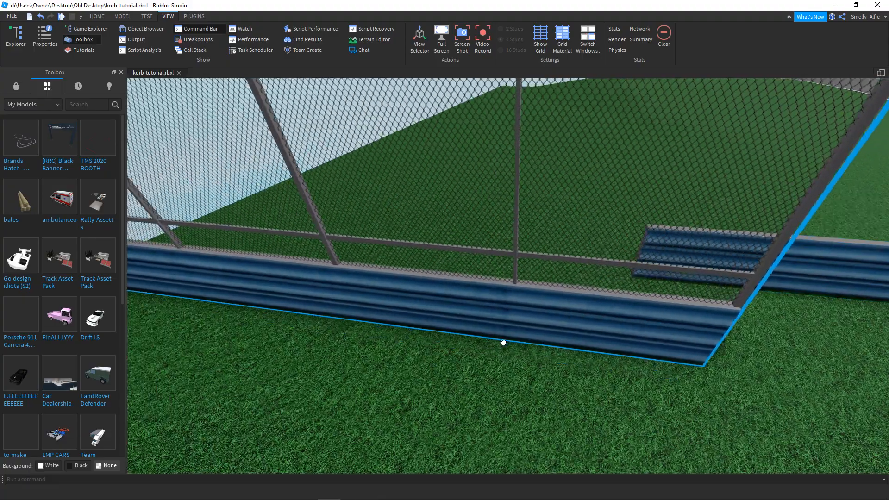
Shift the fenced barrier along the track so its outer end meets the edge of the grass.
right_drag(504, 343, 503, 343)
scroll(402, 235, up, 3)
right_drag(494, 250, 494, 250)
drag(494, 250, 456, 368)
click(307, 347)
scroll(355, 319, down, 5)
right_drag(355, 319, 357, 310)
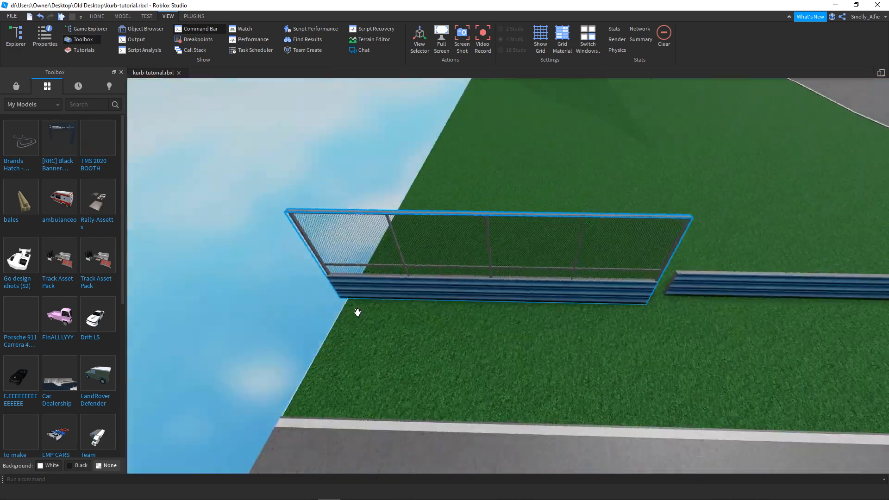
scroll(357, 309, up, 5)
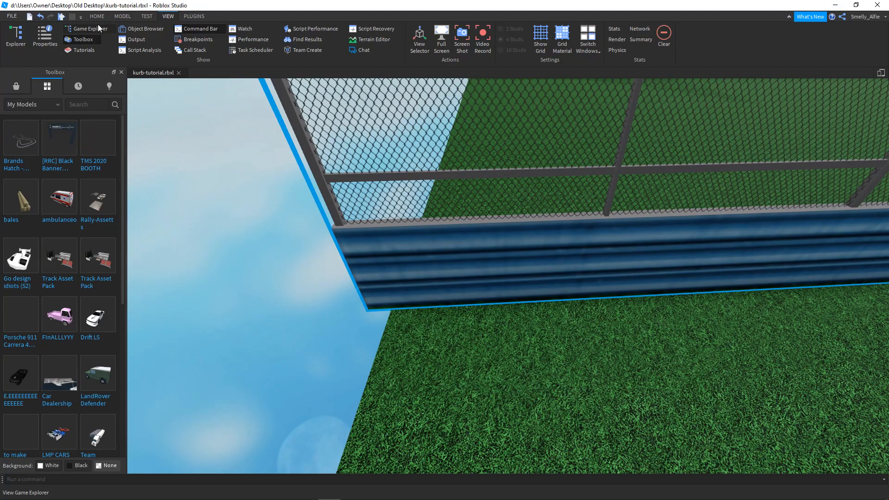
drag(260, 157, 296, 159)
click(321, 292)
scroll(322, 292, down, 5)
right_drag(392, 297, 392, 297)
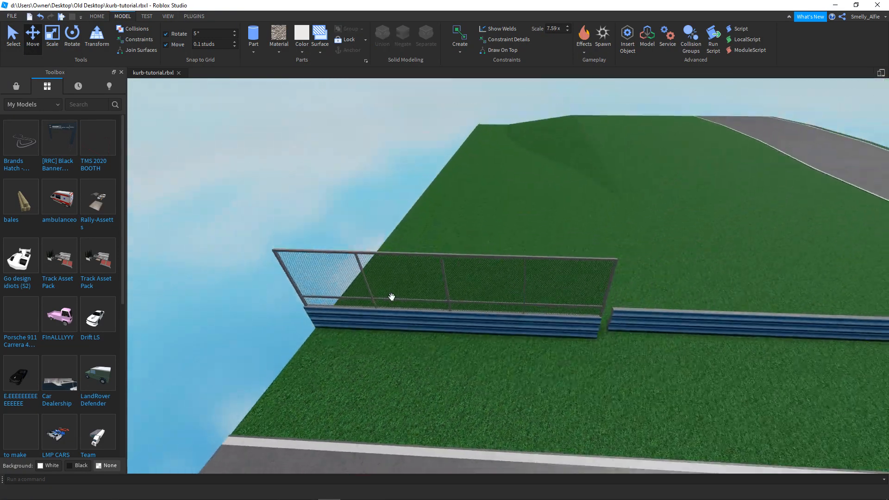
Move the plain blue barrier against the end of the fenced barrier and line up their faces.
scroll(494, 296, up, 2)
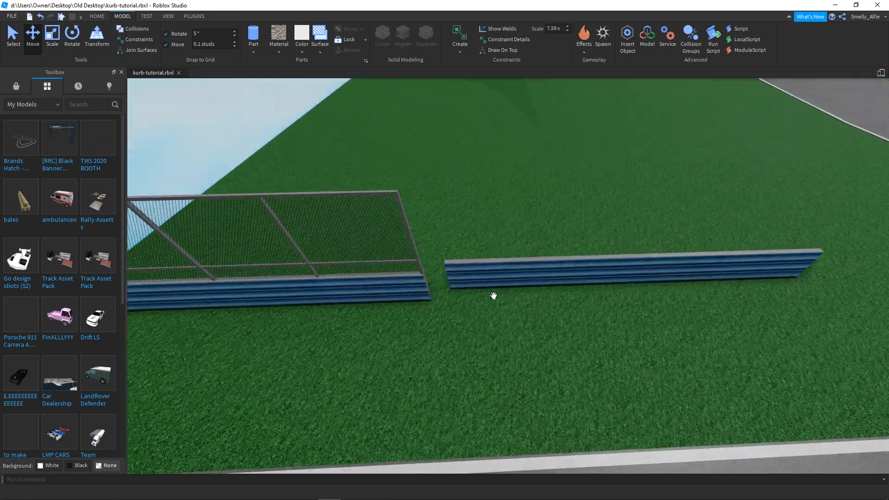
click(498, 281)
scroll(497, 282, up, 3)
right_drag(498, 282, 498, 282)
drag(369, 320, 360, 321)
right_drag(399, 307, 398, 308)
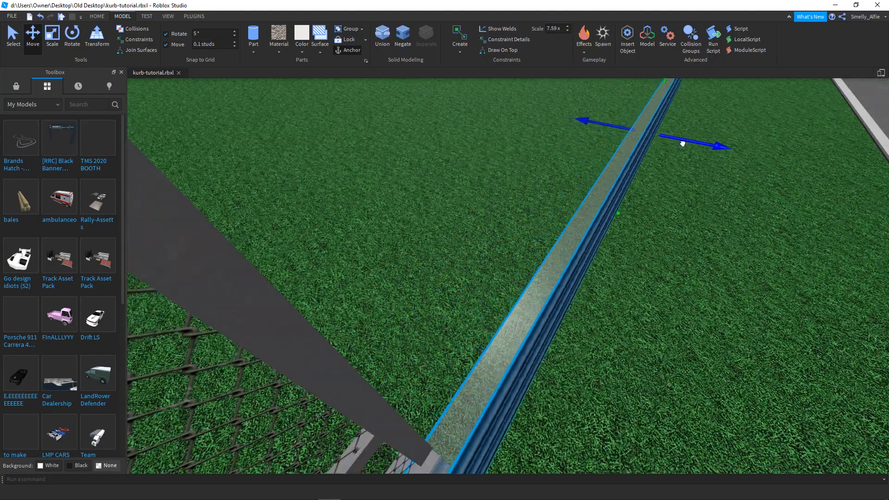
right_drag(678, 146, 678, 146)
right_drag(488, 153, 488, 152)
scroll(488, 152, down, 1)
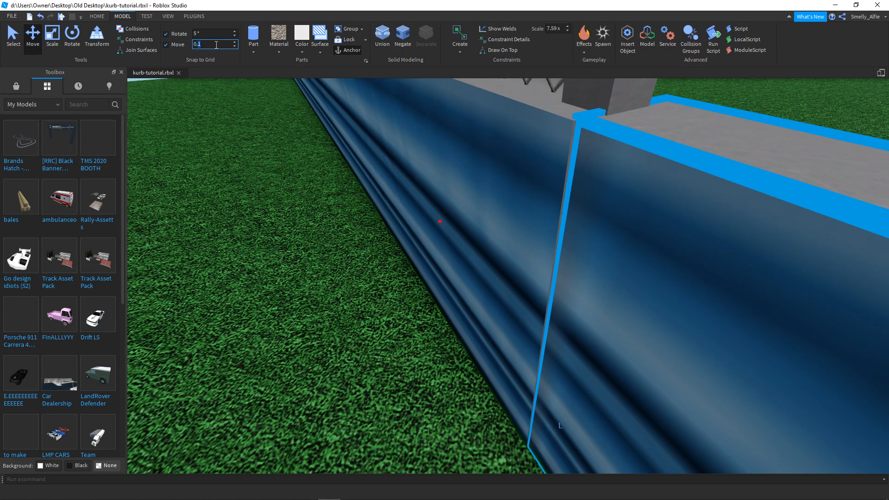
Set the move snap to 0.025 studs and shorten the plain barrier to a small block at the fence's end.
right_drag(629, 270, 609, 230)
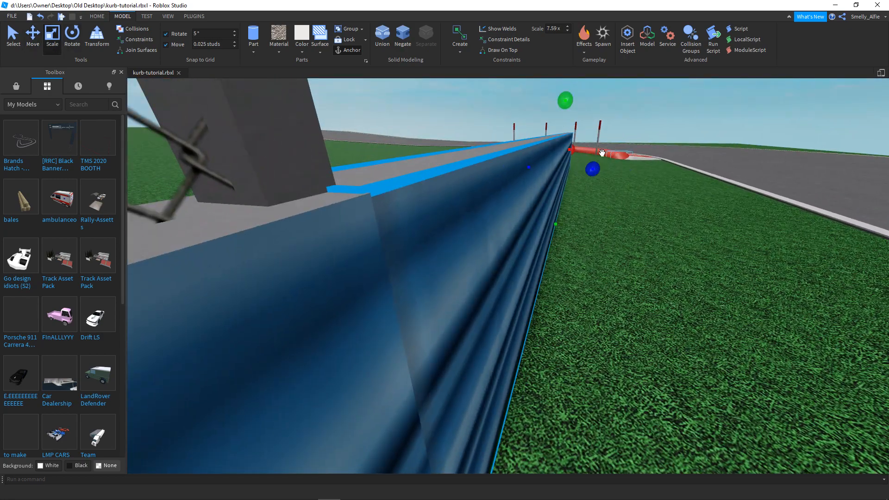
drag(477, 271, 477, 272)
right_drag(476, 271, 643, 336)
drag(643, 337, 656, 331)
right_drag(659, 312, 659, 312)
click(746, 129)
right_drag(690, 106, 692, 107)
Set the move snap to 0.1 studs and lengthen the plain barrier block along the straight towards the kerb.
click(529, 284)
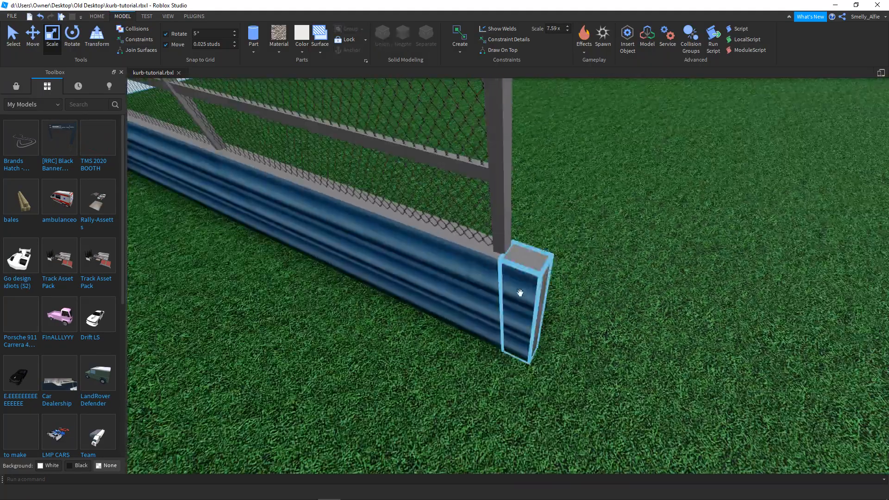
click(529, 285)
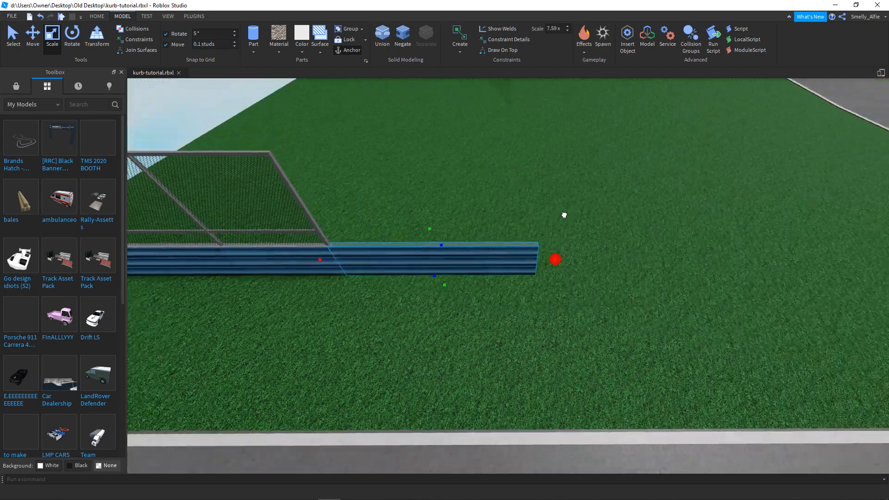
right_drag(564, 212, 560, 214)
drag(525, 235, 525, 235)
key(s)
right_drag(479, 174, 464, 160)
click(464, 160)
key(w)
click(471, 190)
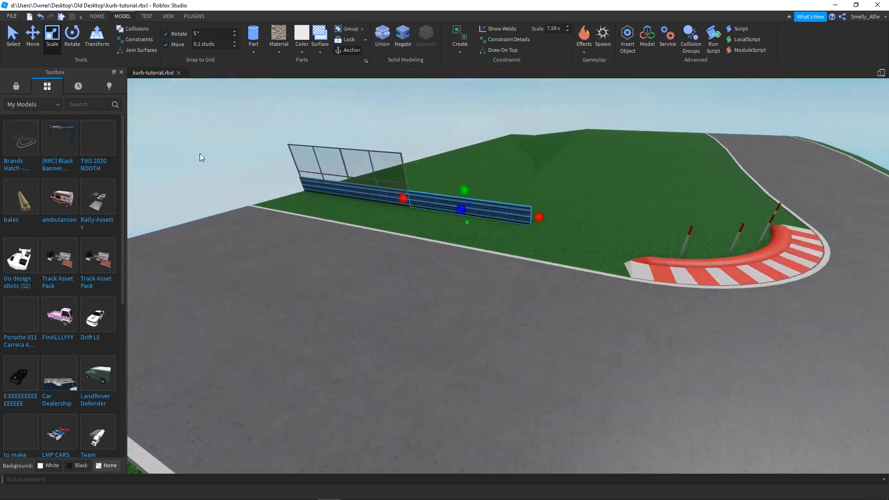
Close the toolbox and set up Archimedes for the barrier with the X² axis, an angle of 5 and the axis inverted.
click(121, 72)
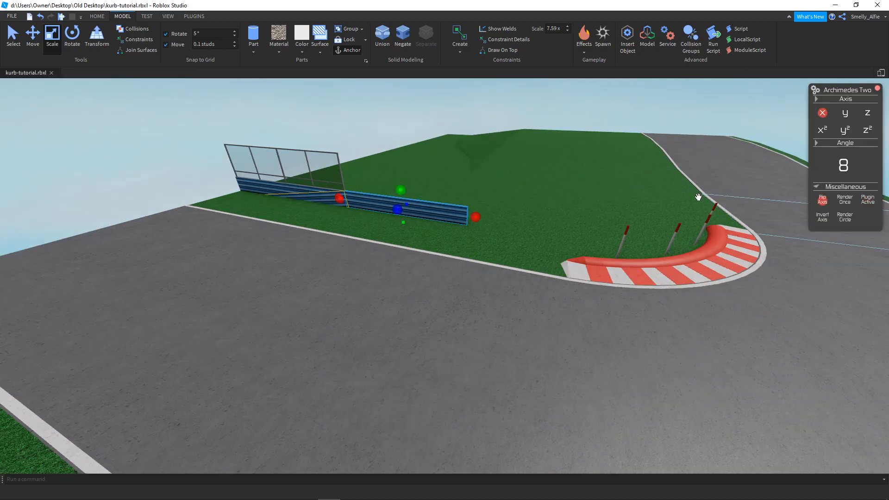
right_drag(661, 204, 661, 205)
key(w)
key(e)
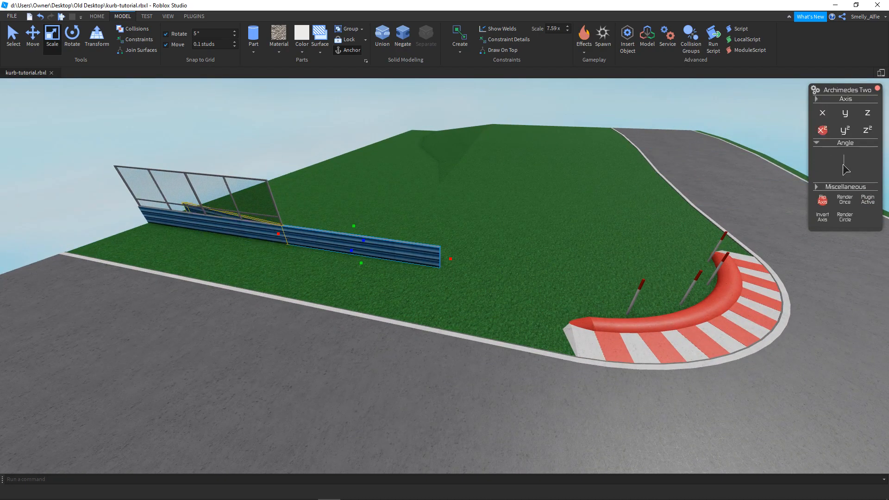
click(820, 217)
key(w)
right_drag(676, 227, 676, 228)
key(s)
key(e)
key(d)
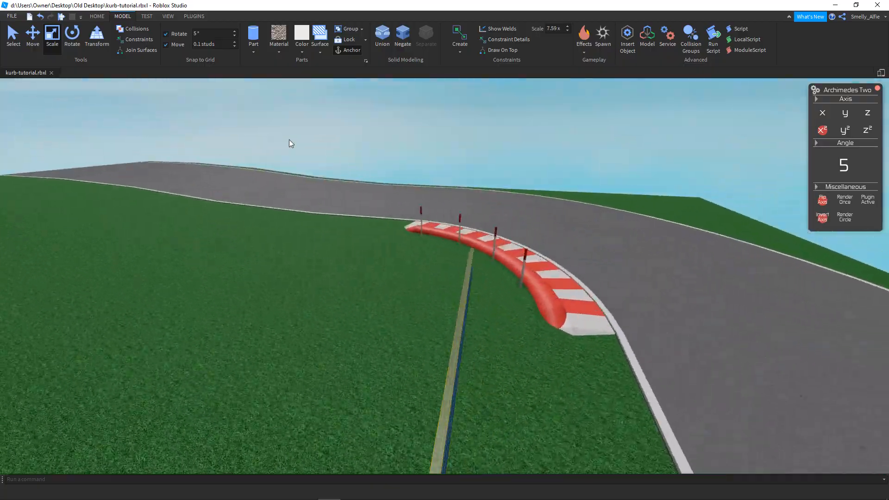
Extend the straight barrier towards the kerb and render one angled, shortened segment at its end.
right_drag(336, 111, 337, 111)
key(d)
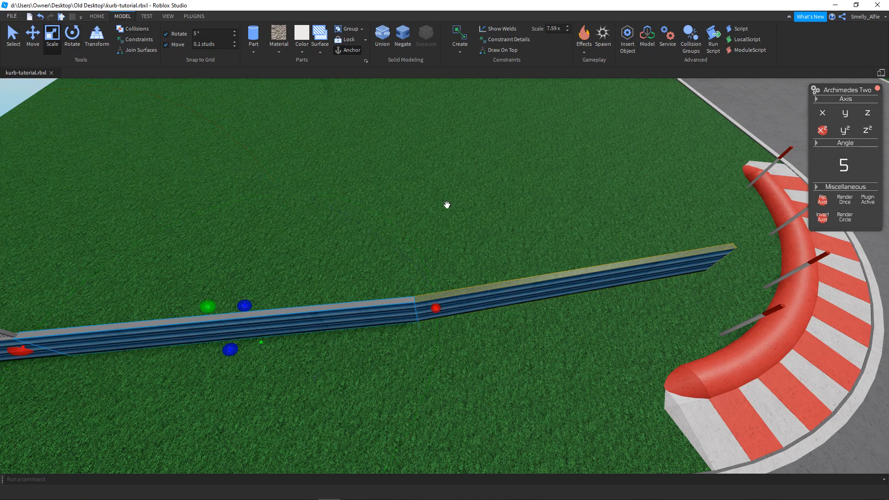
key(d)
mouse_move(432, 307)
mouse_down()
mouse_move(476, 309)
mouse_move(424, 315)
mouse_up()
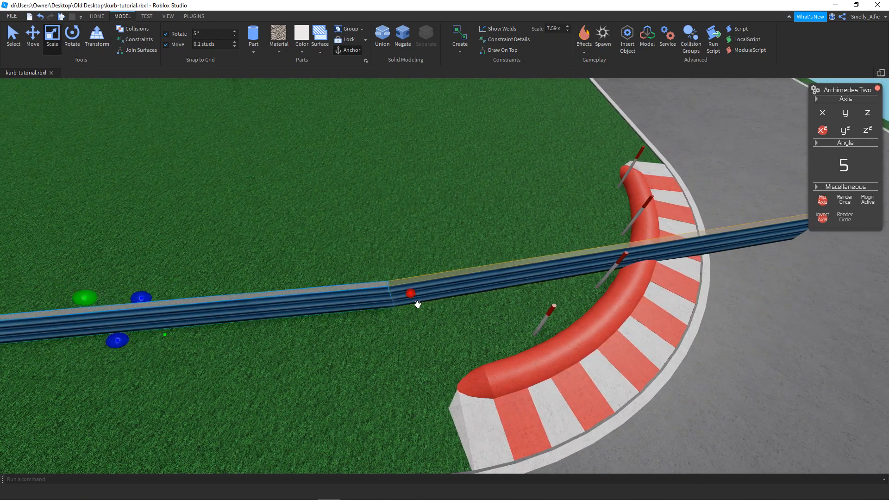
click(842, 202)
right_drag(655, 227, 655, 226)
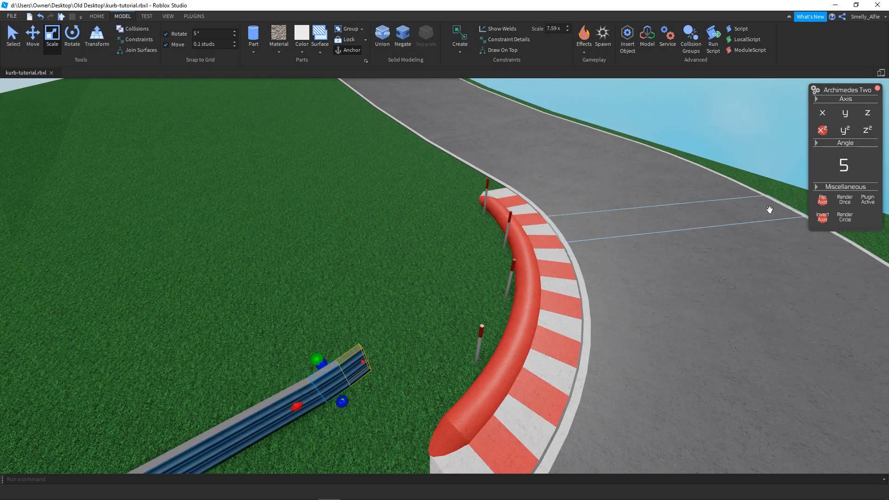
Render further 5° segments at the barrier's end to start its curve behind the raised kerb.
click(846, 203)
key(w)
click(846, 204)
right_drag(521, 252, 493, 254)
key(w)
key(d)
key(d)
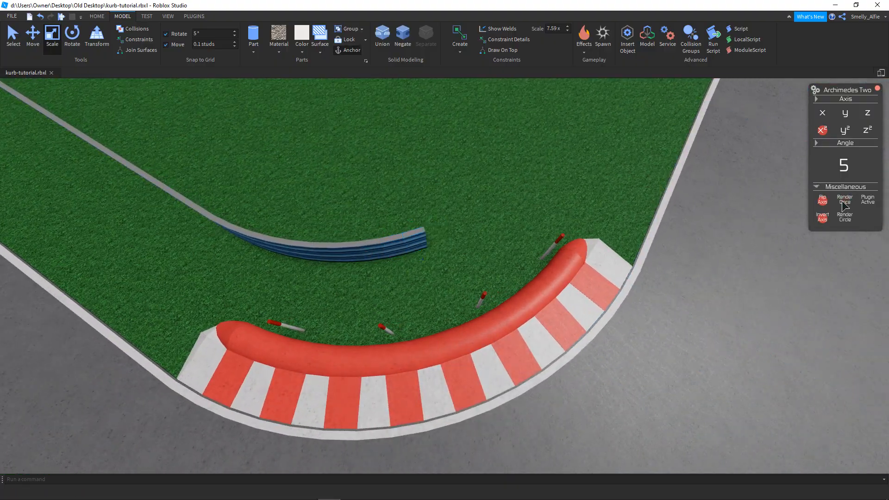
Continue the curved barrier with more 5° segments until it turns past the far end of the kerb.
key(w)
right_drag(565, 199, 438, 196)
key(s)
key(a)
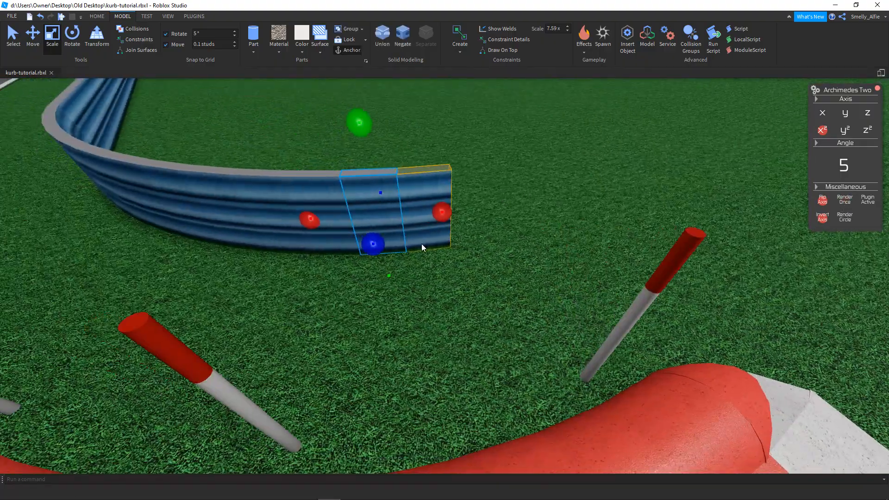
key(s)
key(e)
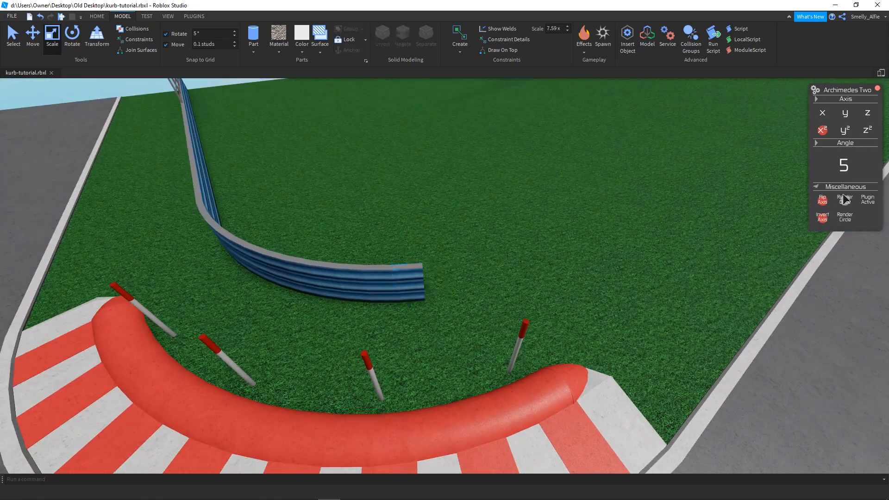
click(844, 199)
key(w)
right_drag(613, 218, 613, 218)
key(e)
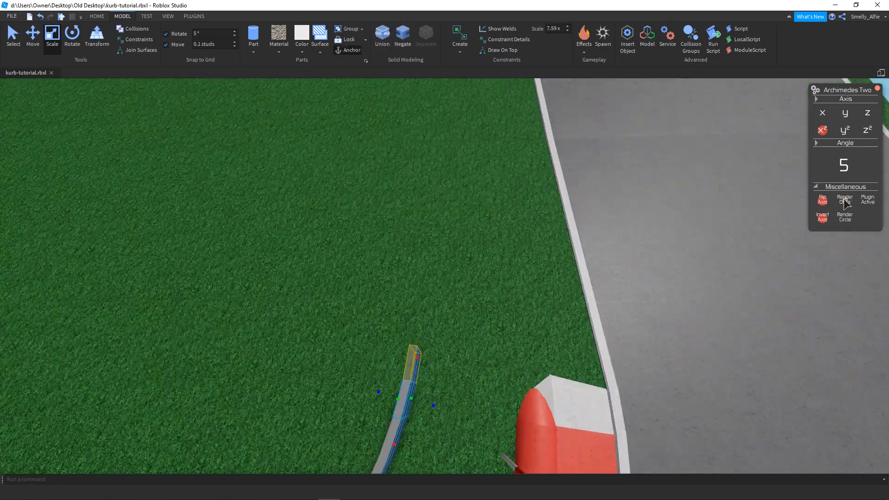
click(844, 199)
Lengthen the end segment of the curved barrier towards the second straight.
key(a)
right_drag(542, 199, 542, 199)
key(d)
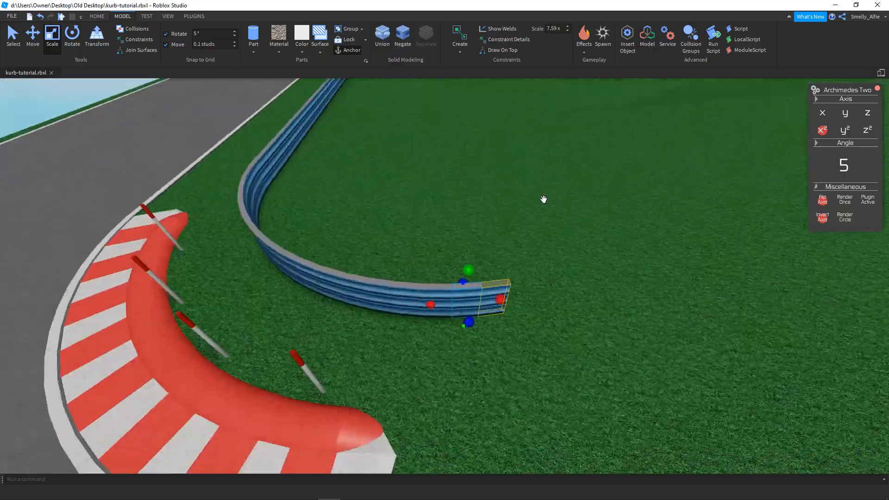
key(q)
drag(461, 260, 491, 250)
right_drag(496, 213, 496, 212)
key(q)
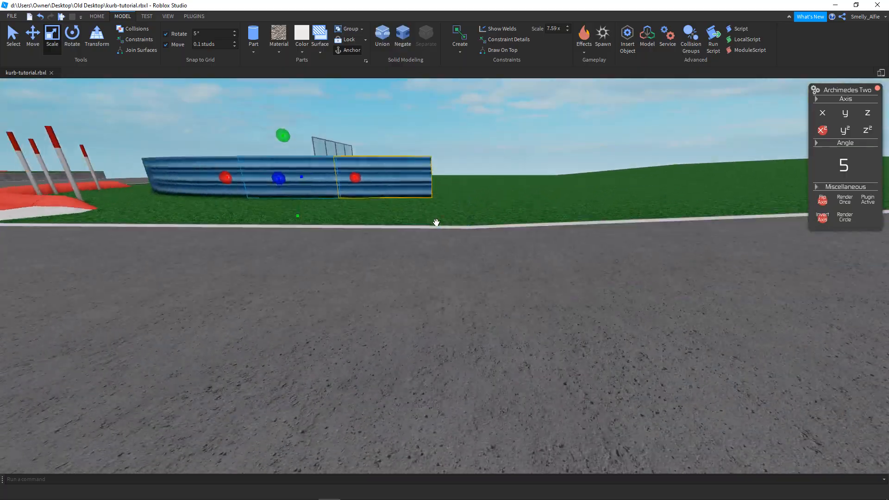
Extend the barrier's end segment along the second straight until it meets the joint in the grass ground.
key(w)
right_drag(502, 232, 502, 231)
key(d)
key(a)
key(q)
key(e)
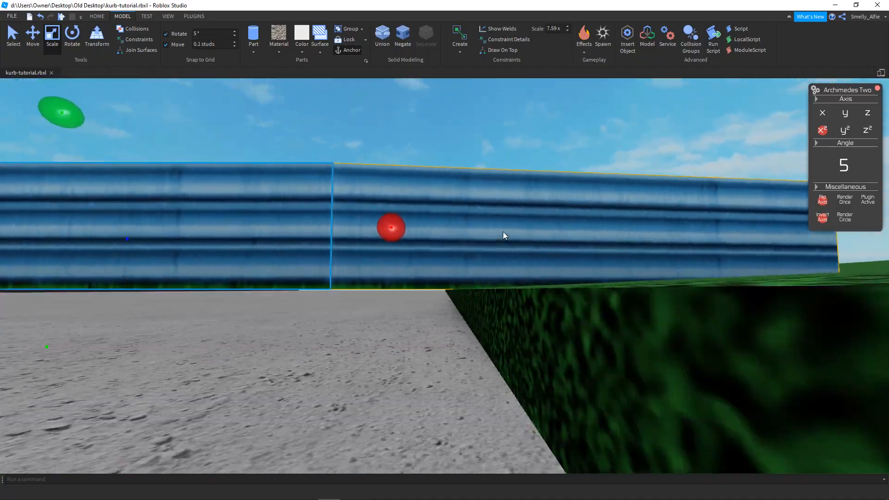
key(e)
right_drag(503, 232, 503, 231)
key(s)
key(d)
right_drag(495, 262, 496, 263)
key(q)
key(w)
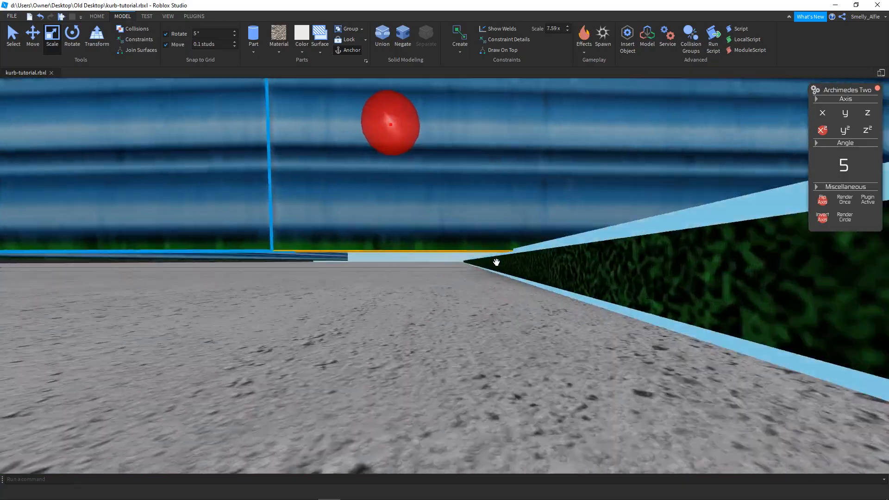
key(e)
key(q)
key(s)
drag(358, 178, 608, 196)
key(w)
right_drag(608, 196, 608, 196)
key(q)
key(w)
key(q)
key(s)
key(e)
key(s)
right_drag(608, 196, 756, 187)
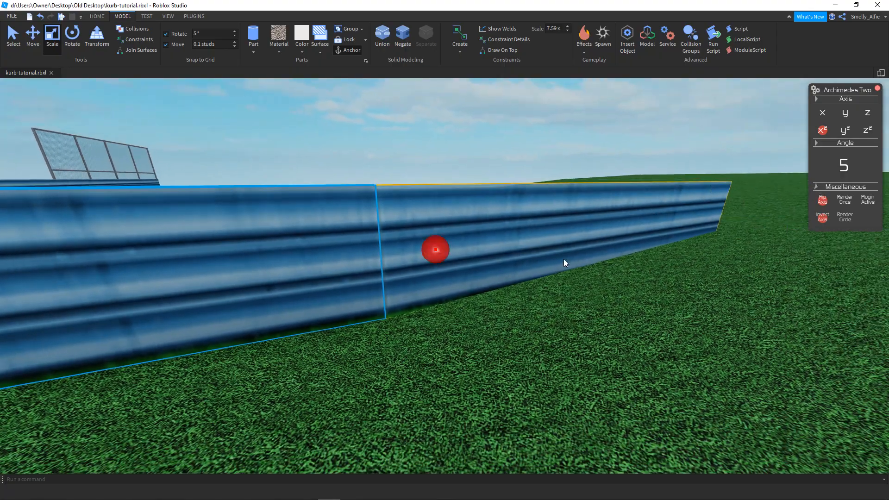
Set Archimedes to the X axis with axis flipping off and an angle of 2.5.
key(e)
key(a)
right_drag(605, 253, 530, 252)
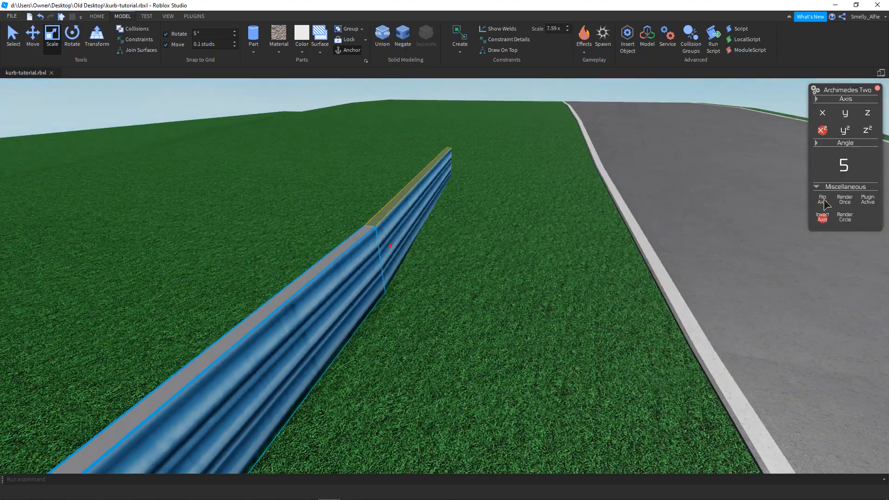
key(d)
right_drag(740, 159, 741, 159)
key(w)
key(q)
key(e)
key(s)
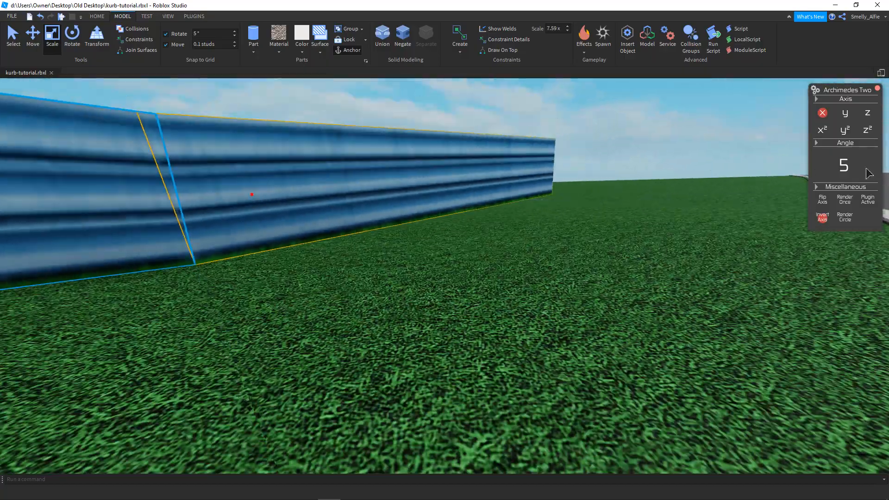
text(2.5)
key(Return)
Render a 2.5° tilted segment at the barrier's end so it follows the rising ground.
key(w)
right_drag(605, 178, 604, 178)
key(d)
key(w)
key(d)
click(841, 199)
key(w)
right_drag(425, 177, 425, 177)
key(q)
key(e)
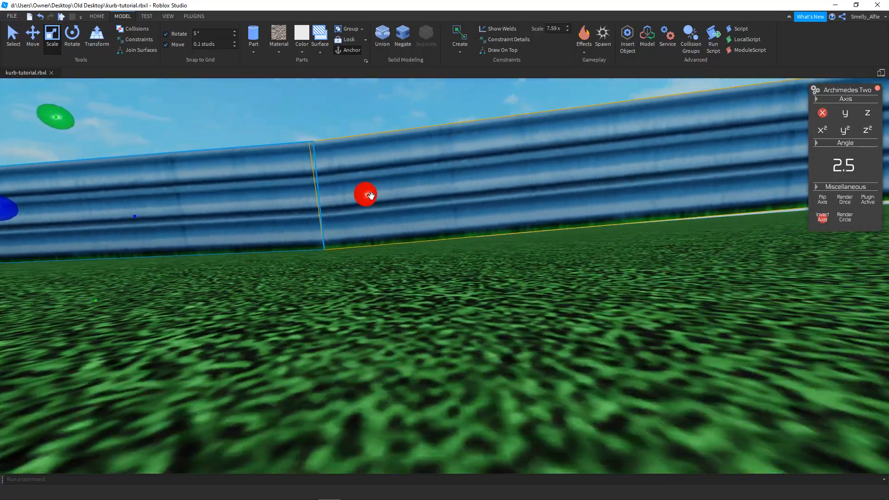
Lengthen the tilted barrier segment up the slope to the next joint in the grass.
drag(369, 194, 466, 197)
key(w)
right_drag(466, 197, 466, 197)
key(e)
key(w)
key(q)
key(d)
key(e)
key(q)
key(e)
drag(353, 113, 591, 140)
key(d)
right_drag(591, 140, 591, 140)
key(a)
key(q)
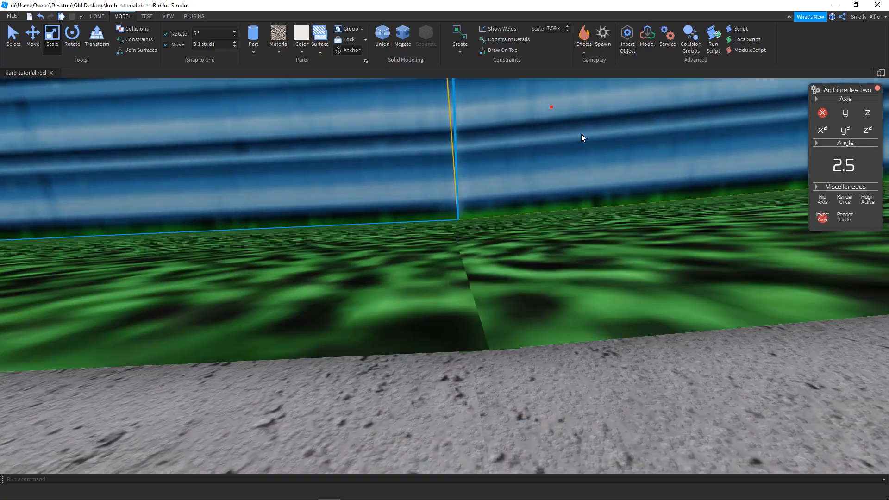
key(s)
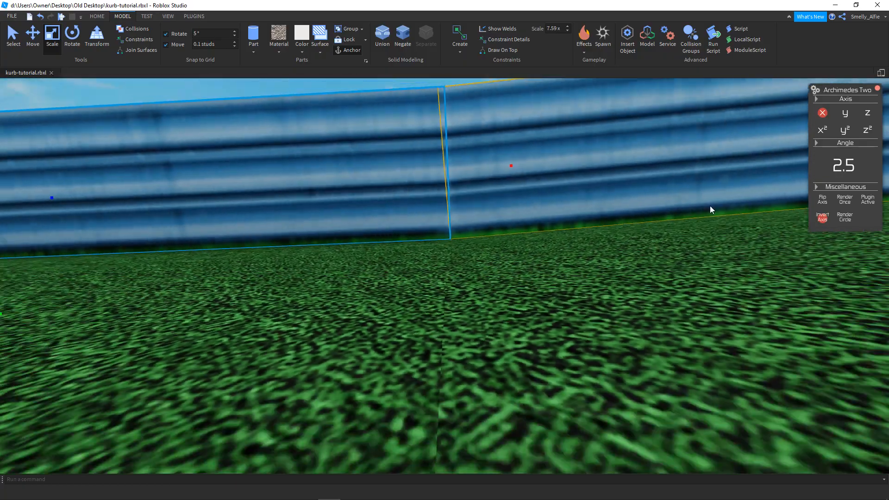
key(d)
Render another 2.5° upward segment and adjust its length to the following grass joint.
click(844, 202)
key(w)
right_drag(493, 168, 493, 167)
key(s)
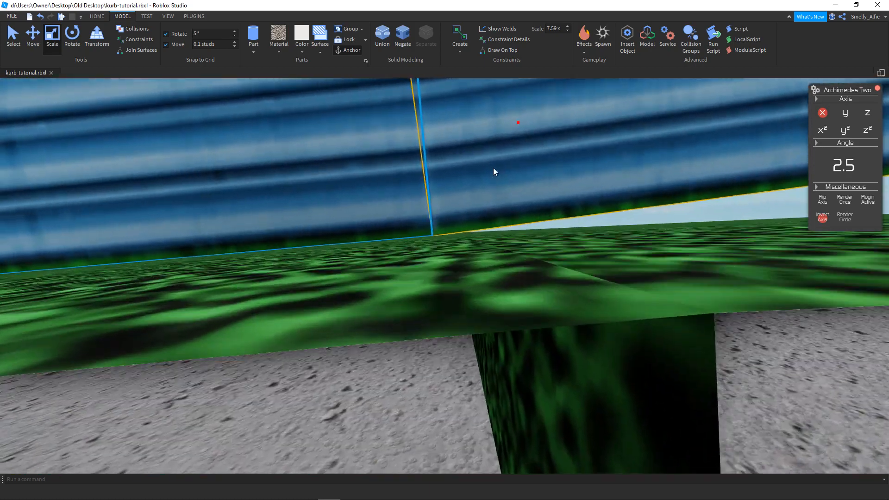
key(q)
key(e)
drag(521, 131, 523, 132)
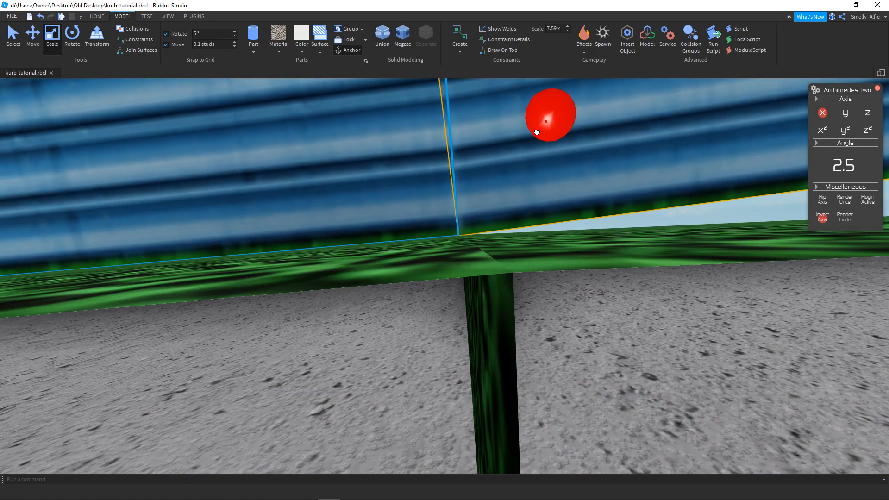
key(s)
key(q)
Flip the Archimedes axis and render a segment that levels the barrier out by 2.5° at the hill's crest.
click(823, 200)
key(s)
key(d)
key(d)
click(846, 203)
key(w)
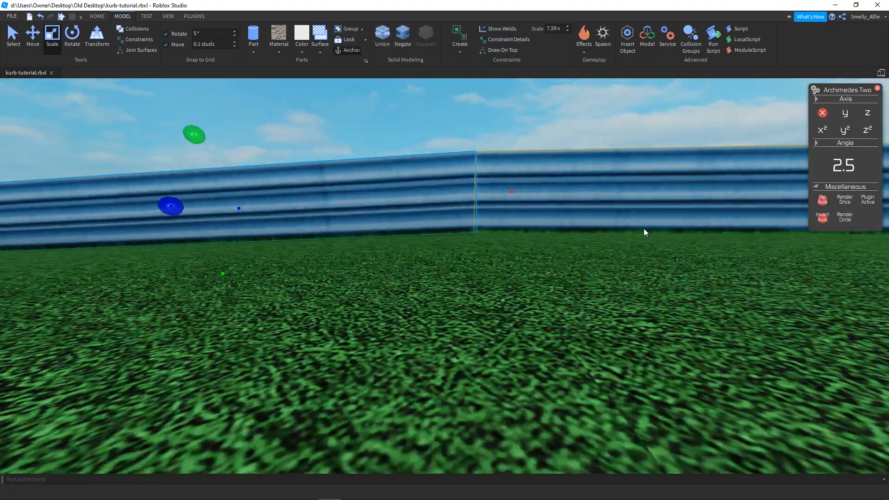
key(q)
key(q)
key(e)
right_drag(462, 180, 462, 180)
key(s)
key(s)
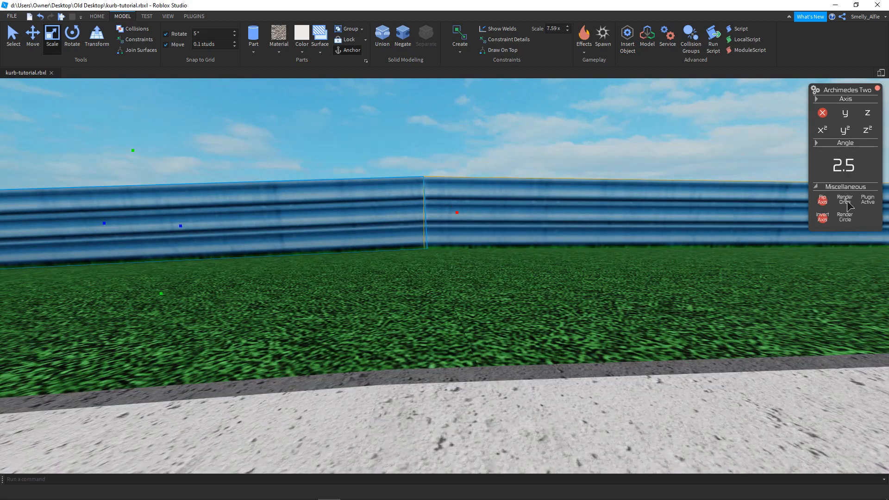
Extend the last barrier segment to just short of the grass's outer edge and deselect it.
key(e)
key(w)
key(q)
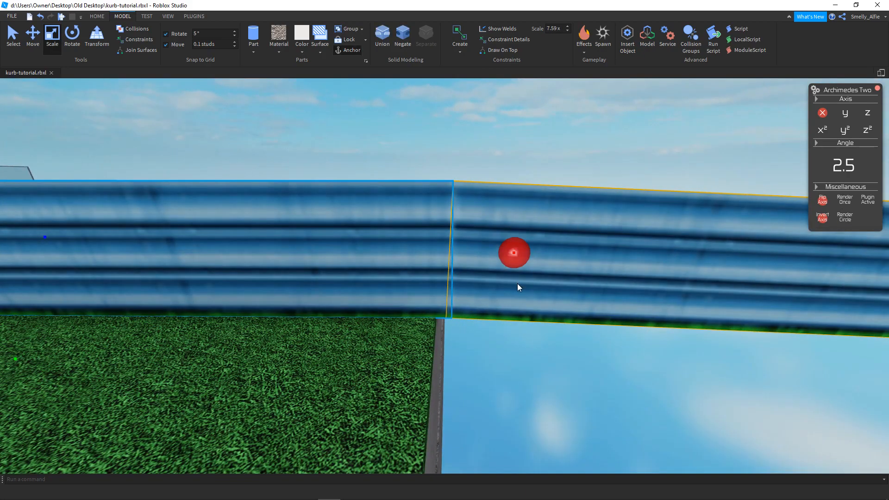
click(520, 151)
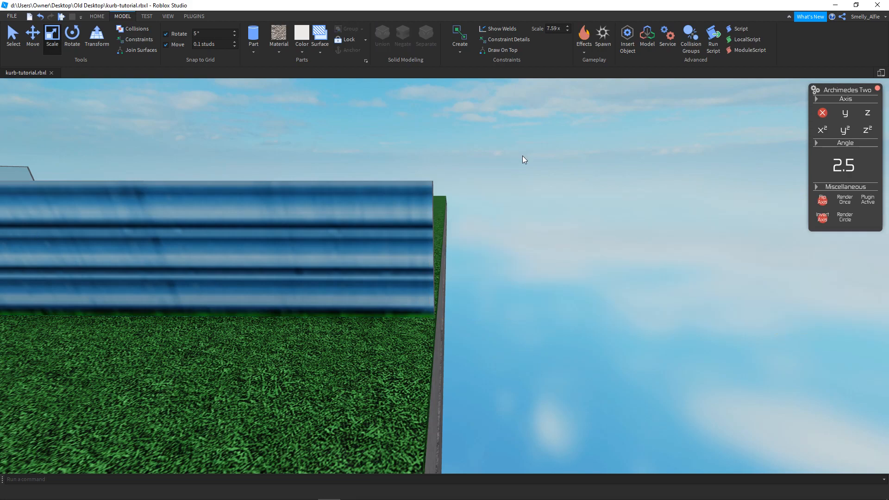
Look over the whole barrier from the sloped end round the curve back to the fenced section.
key(s)
right_drag(520, 151, 524, 163)
right_drag(595, 239, 730, 279)
key(w)
key(a)
key(s)
key(a)
right_drag(498, 245, 498, 244)
scroll(368, 178, up, 5)
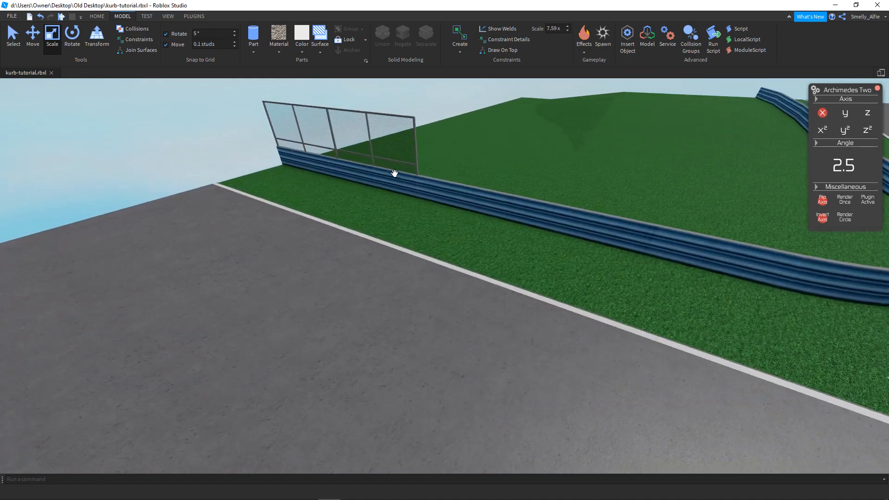
scroll(394, 174, down, 5)
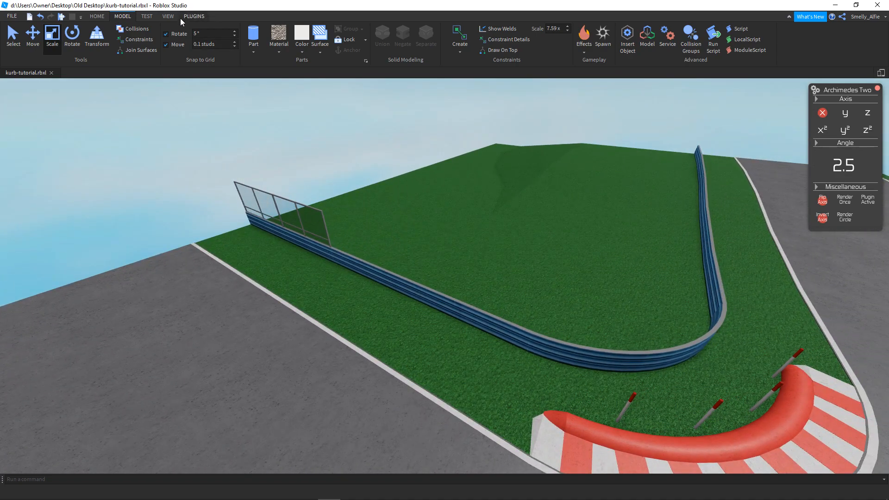
Shorten the straight barrier at its fenced end to leave a gap before the fence, and close the toolbox.
click(73, 41)
right_drag(287, 180, 330, 232)
click(415, 274)
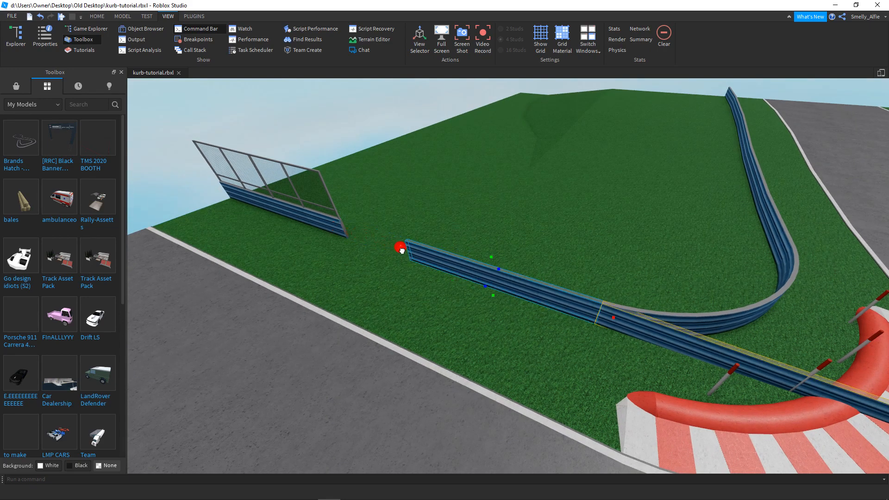
click(122, 72)
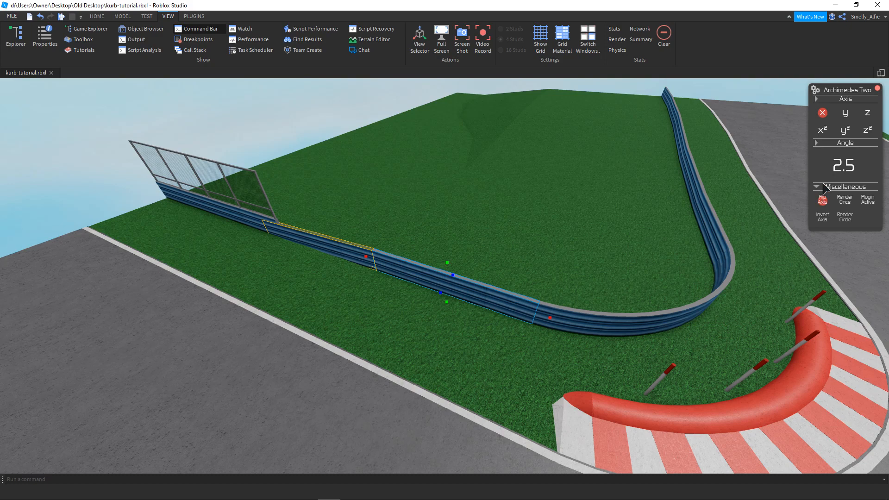
Set Archimedes to the X² axis with axis inversion off and an angle of 10.
text(we)
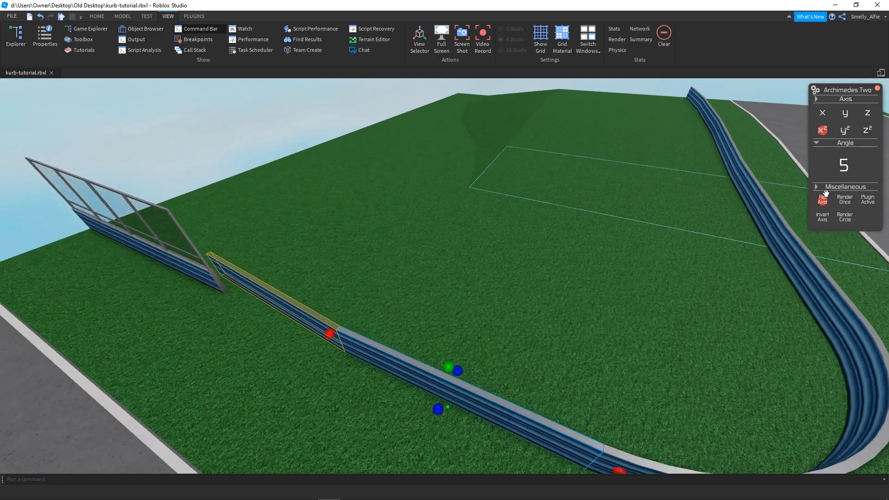
text(10)
key(Return)
key(a)
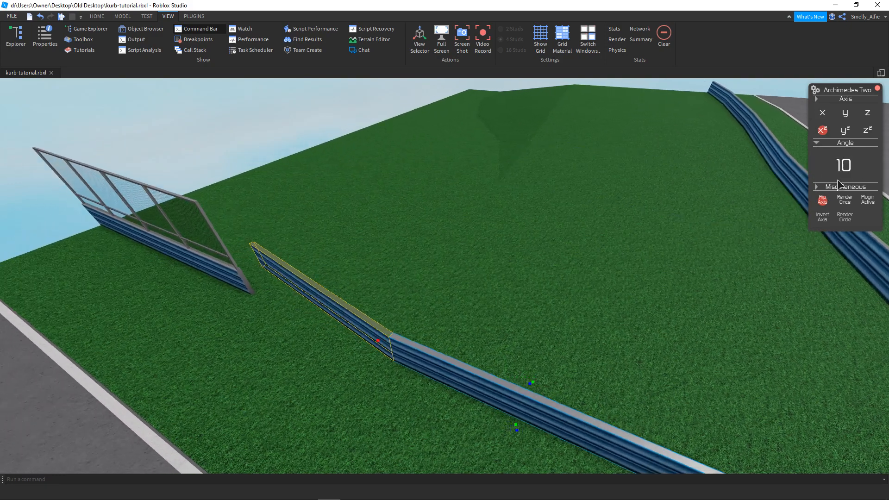
Render short 10° segments that bend the straight barrier's open end inwards behind the line of the fence.
click(840, 199)
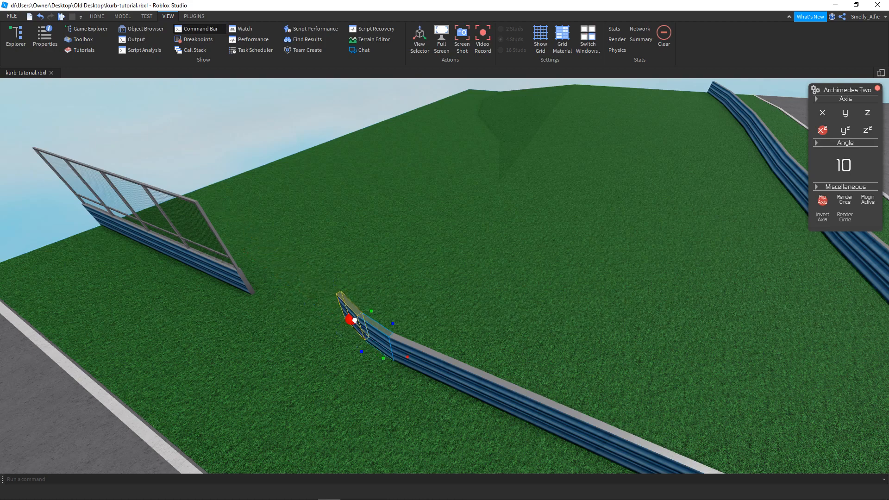
click(843, 198)
key(w)
key(a)
key(e)
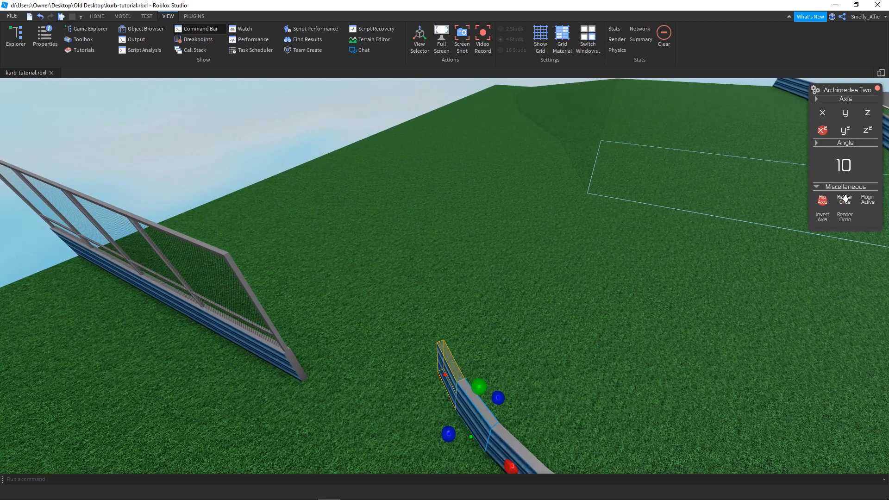
click(843, 198)
click(843, 198)
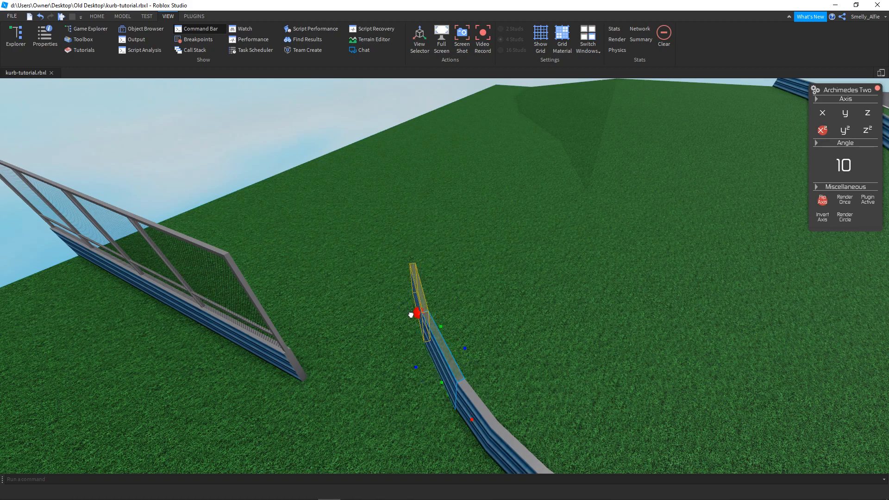
click(260, 165)
key(a)
right_drag(260, 164, 261, 166)
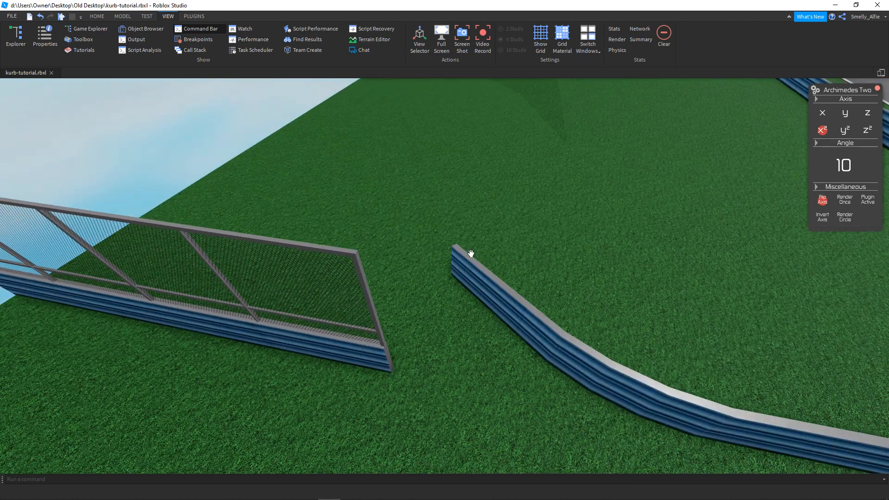
Make a barrier block 3 studs long at the fence's open end, just beyond the last post.
click(356, 357)
right_drag(356, 357, 363, 357)
key(w)
drag(517, 346, 607, 371)
right_drag(218, 211, 218, 210)
key(d)
drag(172, 170, 226, 198)
right_drag(173, 171, 226, 199)
drag(226, 199, 355, 276)
right_drag(226, 198, 355, 276)
drag(355, 276, 311, 278)
right_drag(413, 223, 414, 222)
key(d)
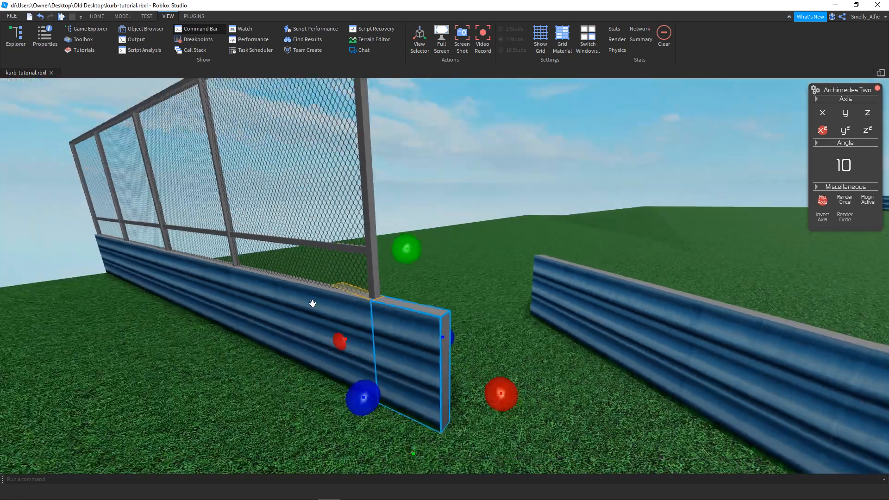
Show the properties and object tree, and set both decals of the short end barrier block to orange 255, 163, 15.
click(392, 309)
click(41, 47)
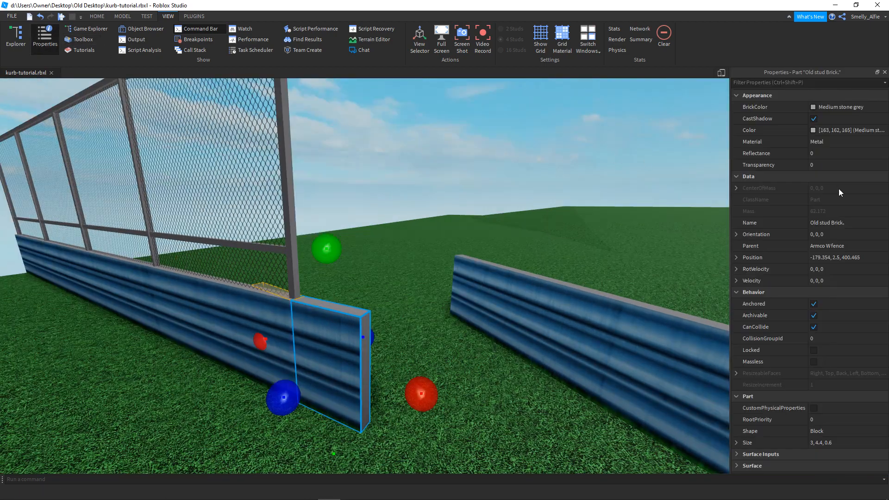
click(16, 40)
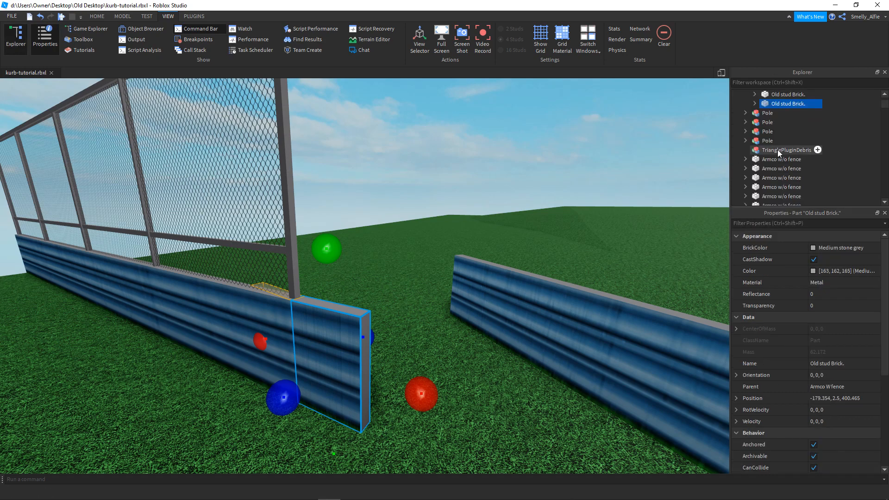
click(775, 113)
shift+click(777, 120)
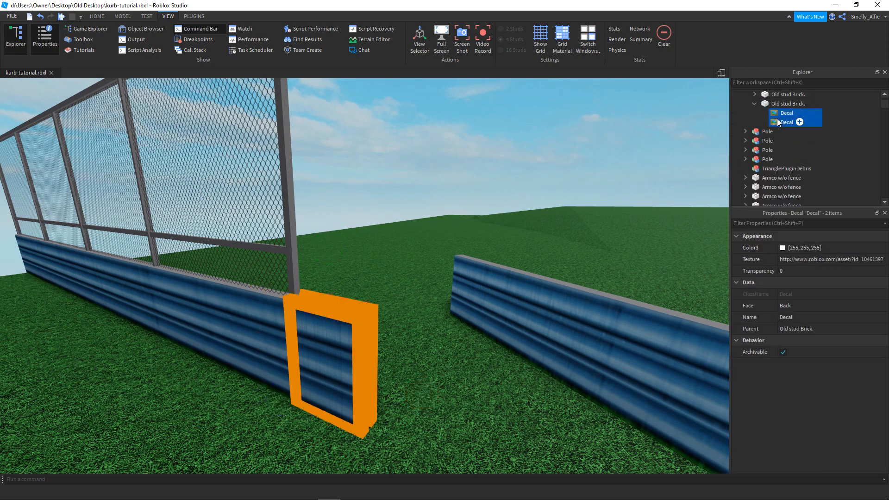
click(783, 248)
drag(540, 182, 530, 180)
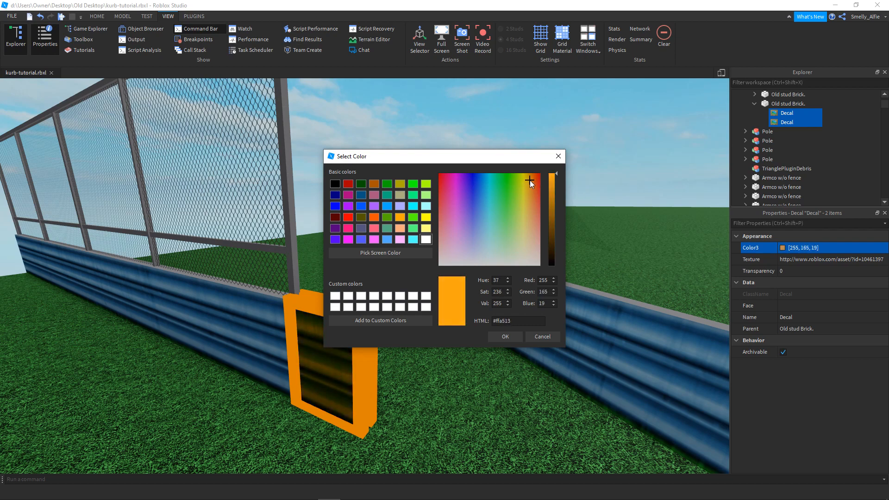
drag(482, 155, 583, 103)
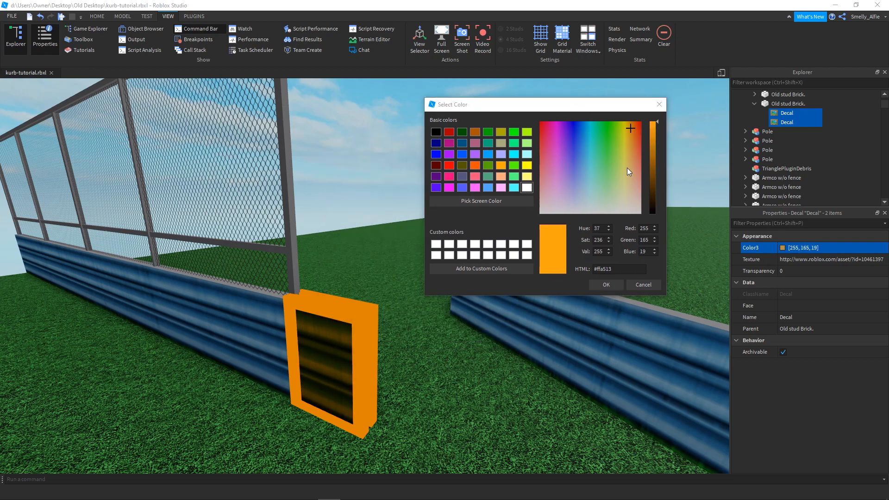
drag(632, 132, 632, 124)
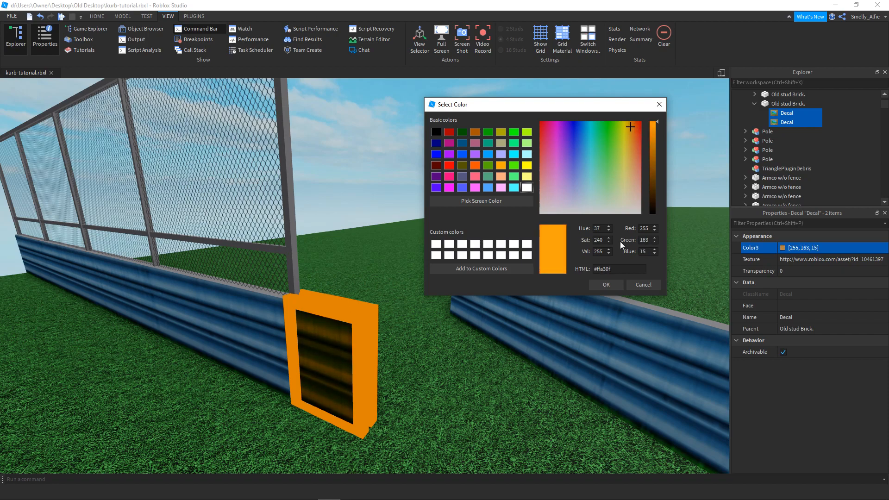
click(607, 284)
click(359, 156)
Copy the decal's orange colour 255, 163, 15 to the end barrier block itself.
key(a)
right_drag(358, 155, 359, 156)
key(w)
key(d)
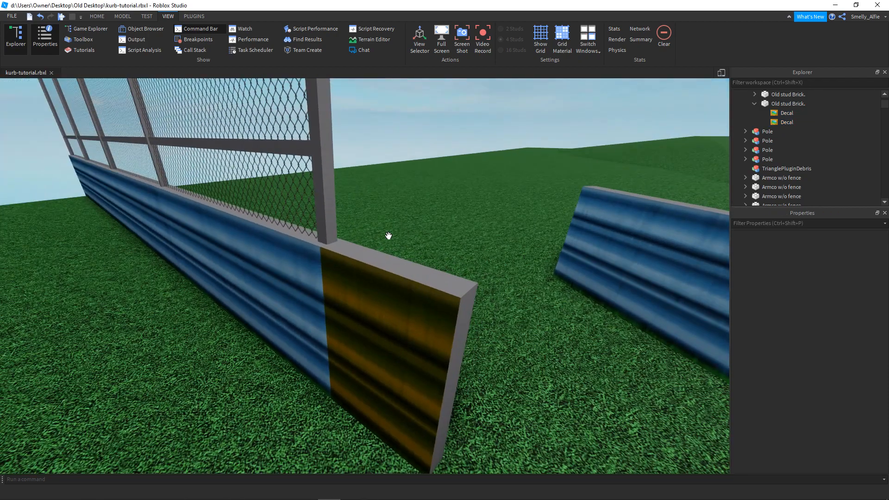
click(382, 260)
click(385, 309)
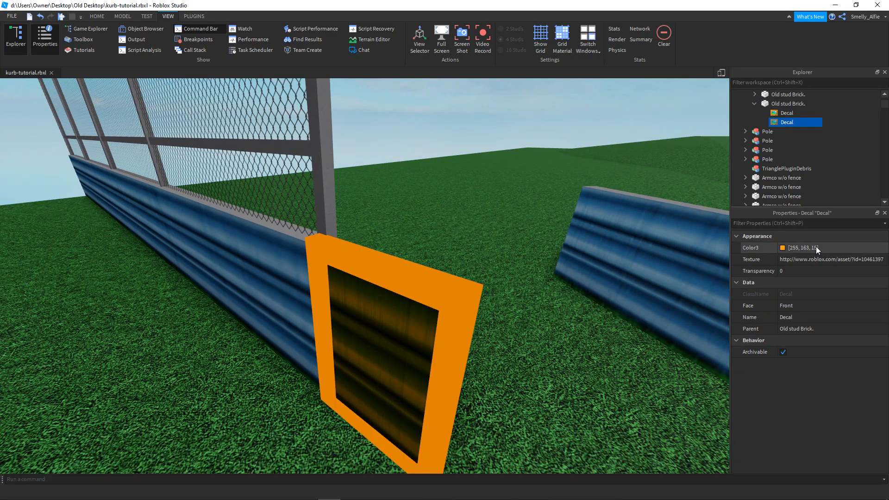
click(387, 220)
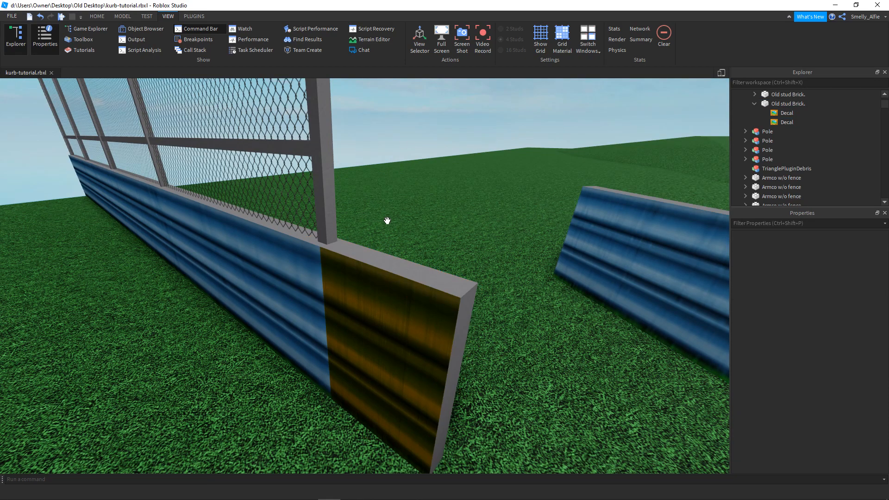
click(374, 258)
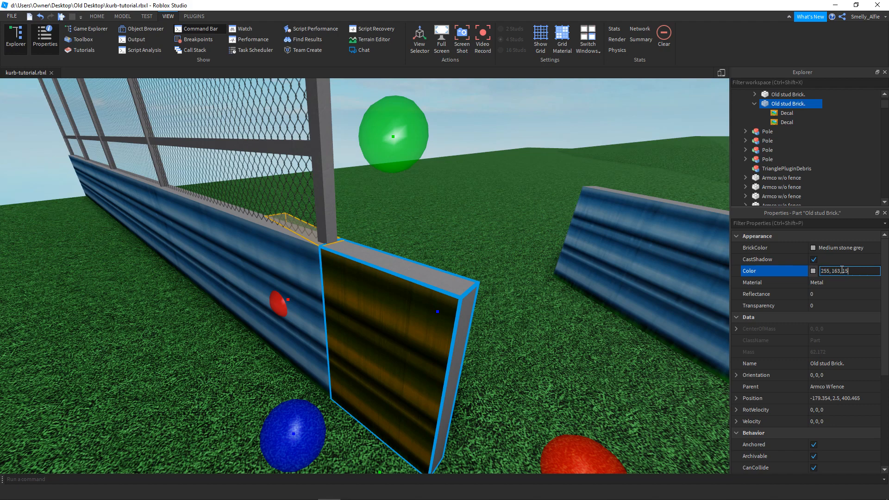
Try Slate and Metal on the orange end block and settle on Concrete as its material.
click(123, 16)
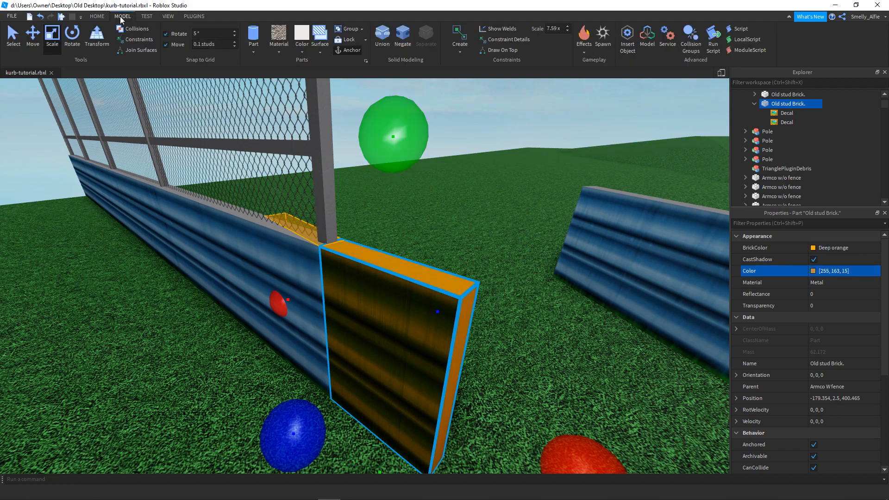
click(279, 51)
click(279, 102)
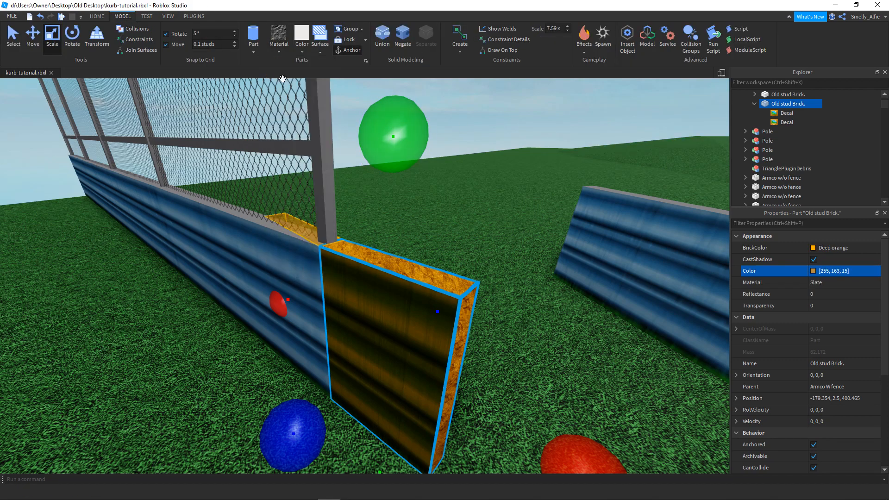
click(278, 52)
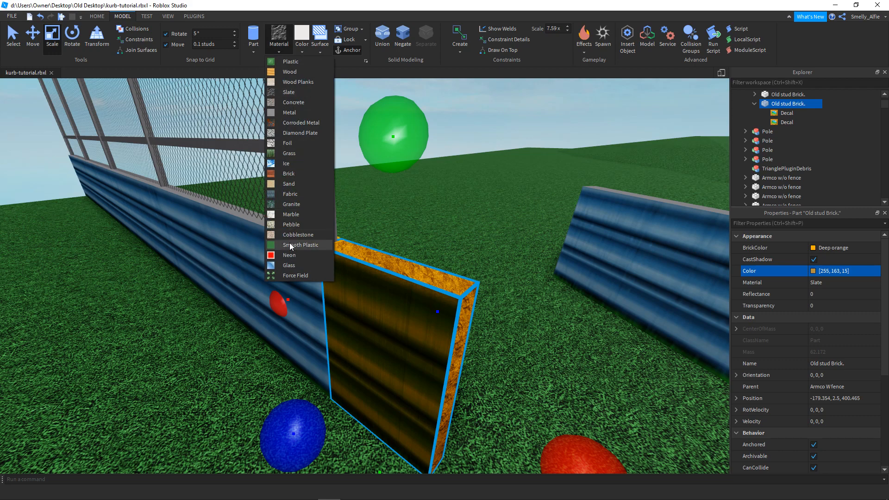
click(286, 114)
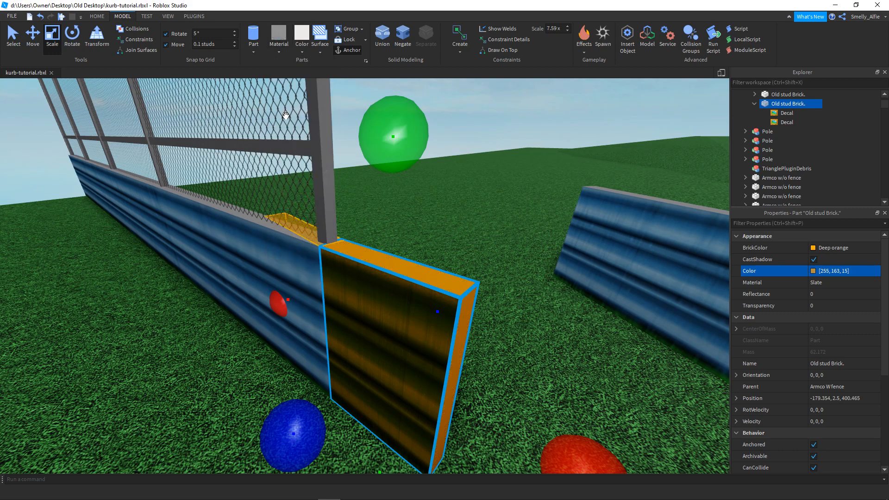
click(280, 53)
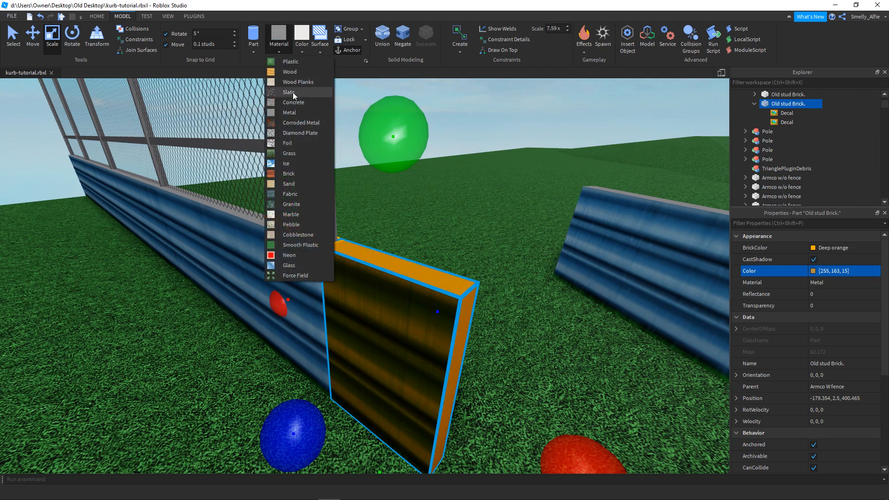
click(282, 103)
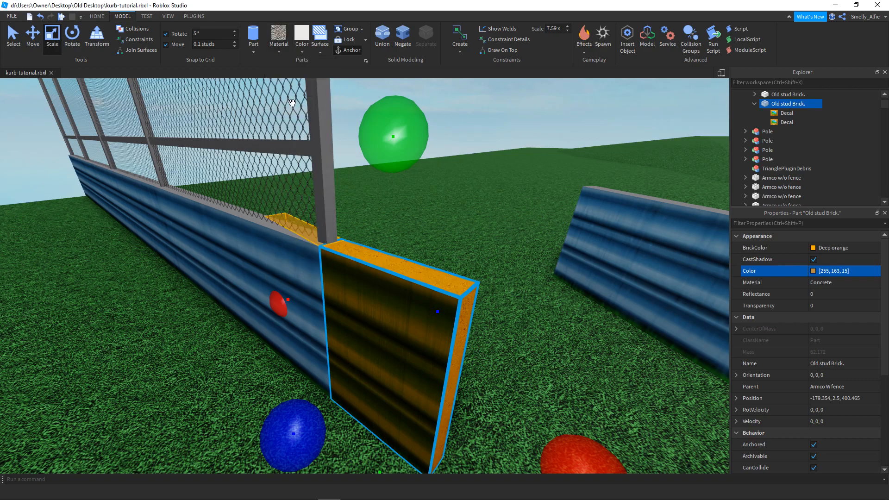
click(360, 96)
Examine the orange fence end and the access gap beside the curved barrier from several angles.
right_drag(365, 98, 365, 98)
key(s)
key(w)
key(a)
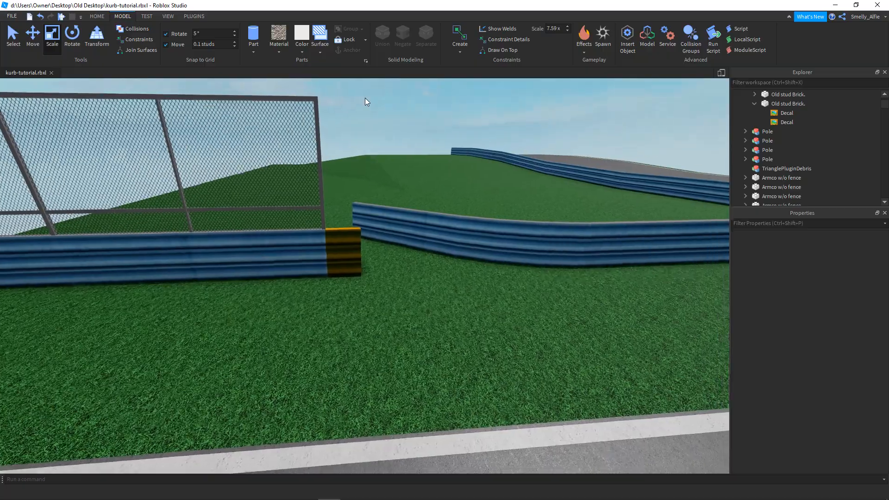
key(w)
key(a)
key(d)
key(d)
right_drag(270, 225, 323, 214)
key(s)
key(a)
key(w)
key(d)
key(w)
key(s)
key(s)
key(d)
key(w)
key(s)
key(d)
key(w)
Insert the Track Asset Pack from My Models in the toolbox and close the toolbox.
click(168, 17)
click(82, 40)
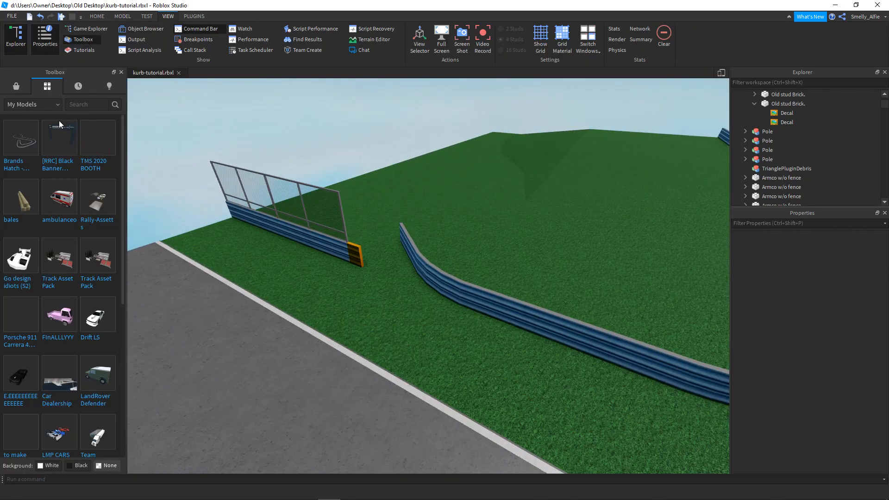
drag(63, 266, 174, 239)
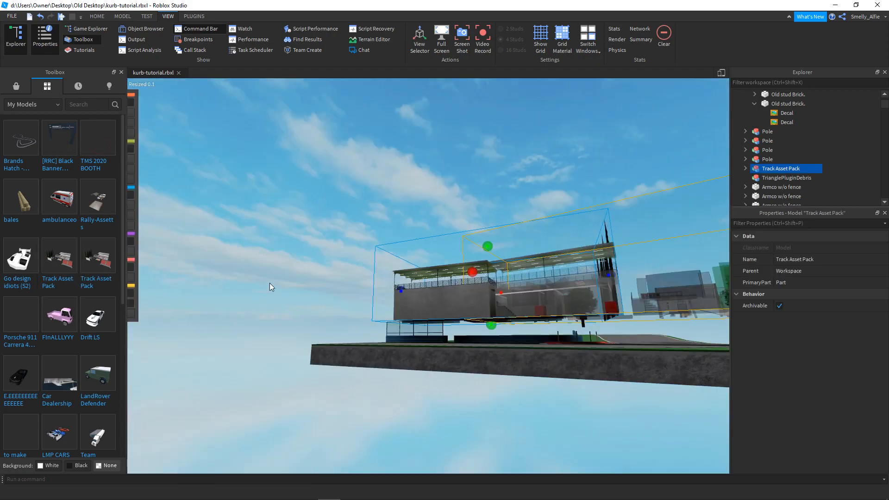
right_drag(302, 285, 302, 285)
key(w)
right_drag(406, 128, 404, 125)
key(s)
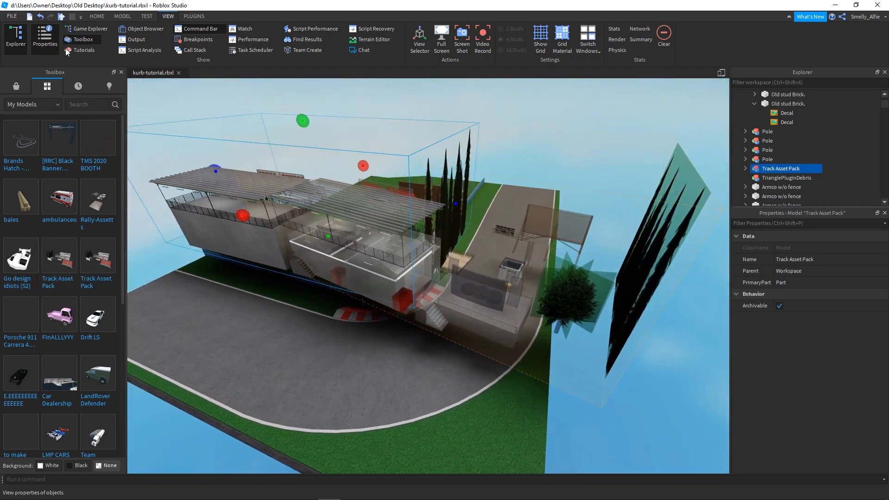
click(120, 72)
Ungroup the inserted Track Asset Pack into its separate models.
scroll(378, 133, up, 2)
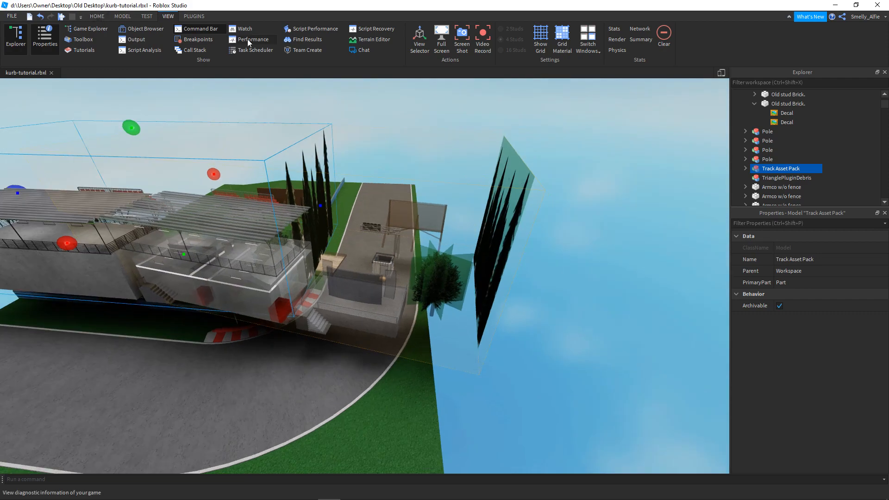
click(194, 17)
key(f)
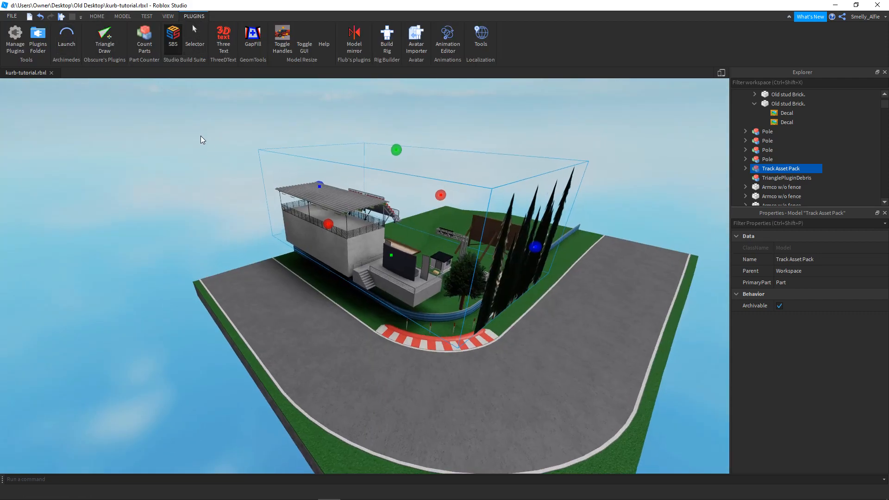
key(ctrl+u)
click(298, 150)
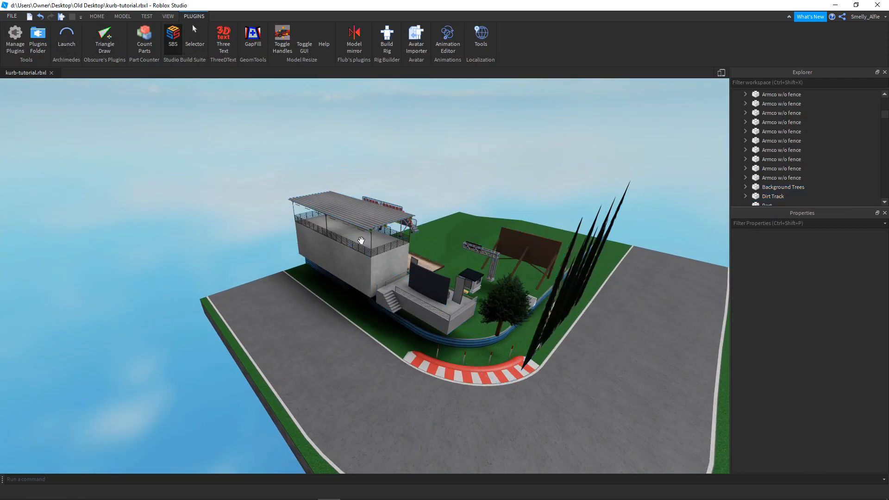
Delete the pack's concrete buildings, stage and trees from the corner.
click(361, 241)
key(Delete)
click(445, 307)
key(Delete)
click(364, 244)
key(Delete)
click(393, 212)
click(415, 263)
key(Delete)
click(518, 304)
scroll(527, 303, up, 3)
key(Delete)
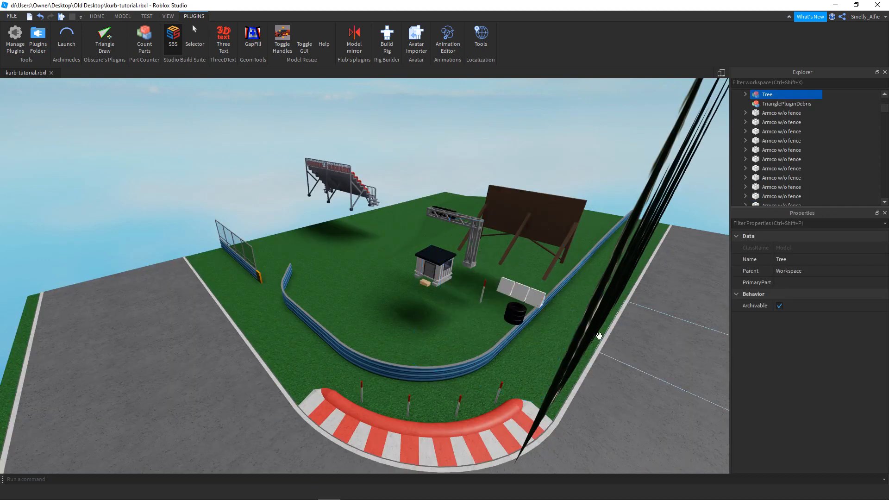
Delete the pack's brake boards, start lights and large brown board, keeping the marshal stand and grandstand.
click(517, 295)
click(517, 296)
key(Delete)
click(521, 295)
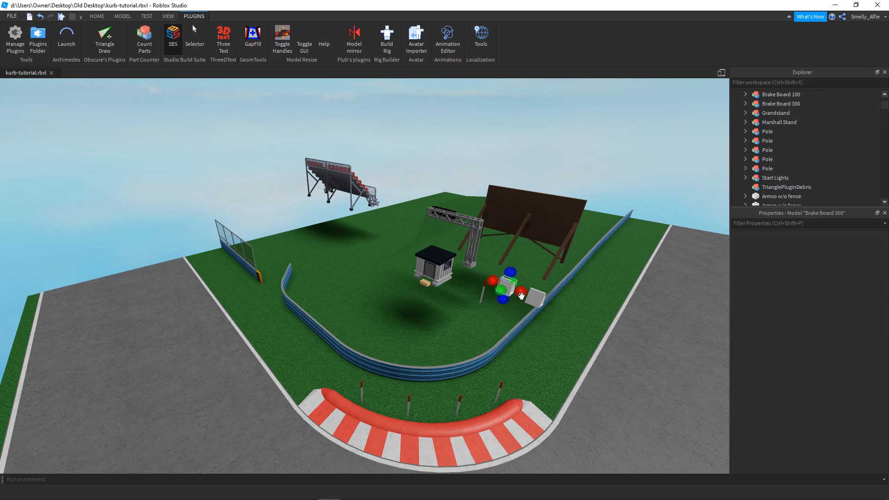
key(Delete)
click(481, 240)
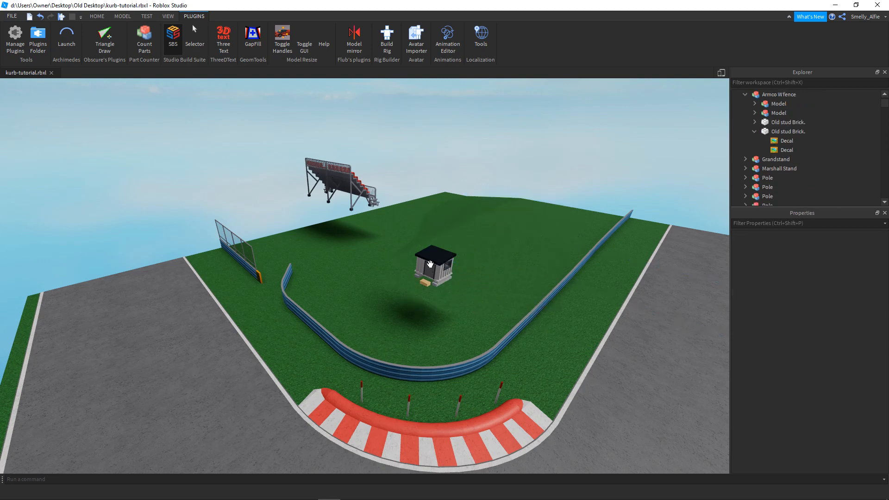
Move the marshal stand onto the grass just behind the curved barrier and check how its base meets the ground.
drag(423, 278, 318, 306)
key(f)
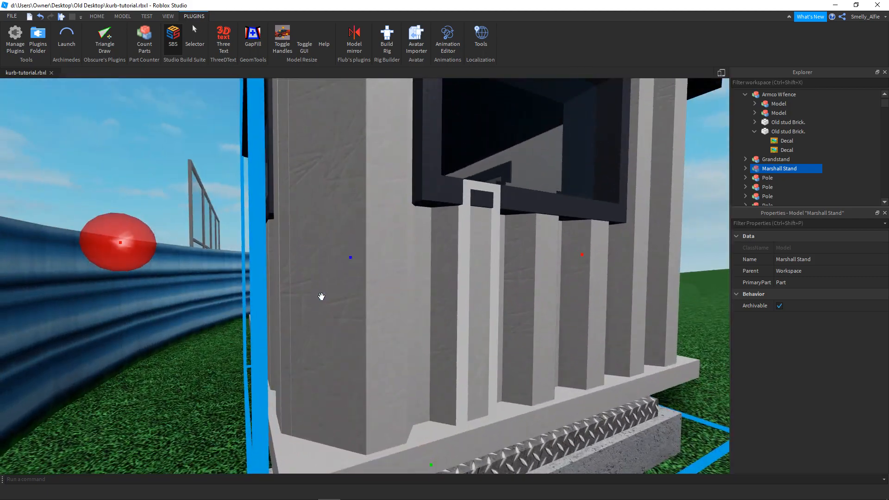
right_drag(322, 296, 320, 296)
key(q)
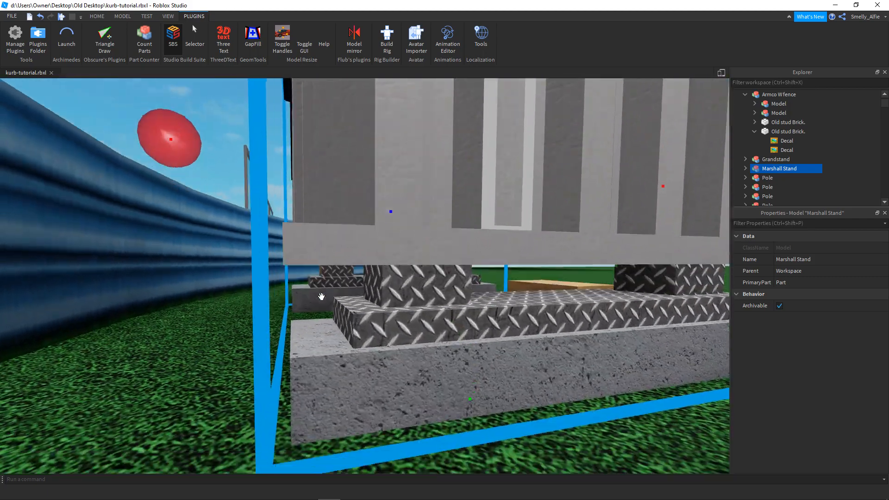
right_drag(249, 252, 248, 252)
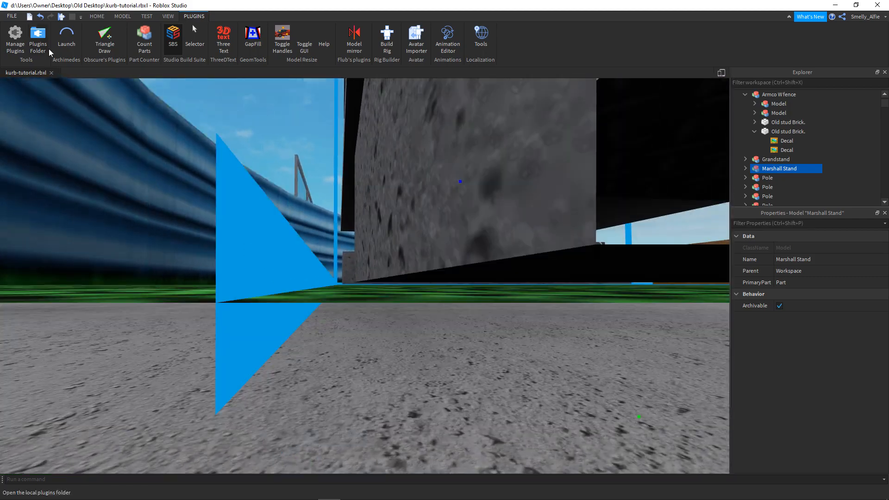
Shift the marshal stand along the barrier towards its open end with the Move tool.
click(122, 16)
key(w)
right_drag(415, 246, 415, 247)
key(s)
right_drag(377, 338, 377, 337)
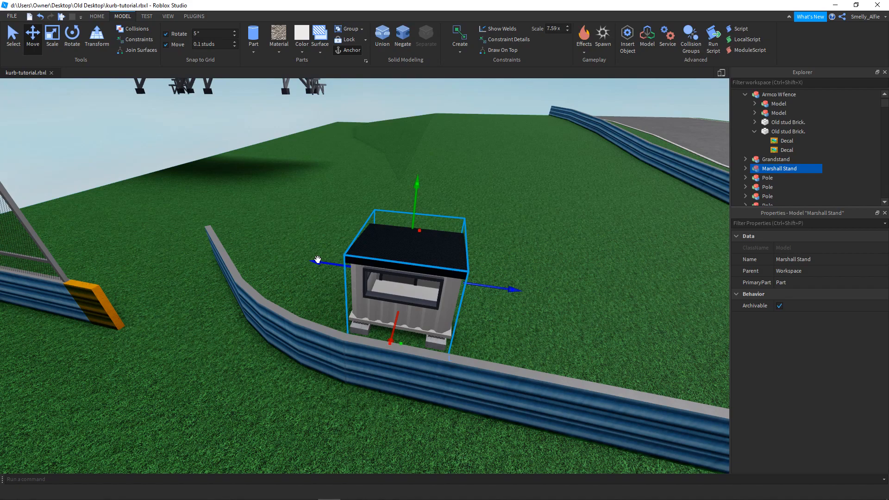
drag(285, 259, 272, 257)
key(s)
right_drag(273, 214, 273, 215)
Try placing the grandstand at several positions and rotations on the grass behind the barrier.
click(230, 232)
right_drag(393, 164, 392, 164)
drag(393, 164, 486, 275)
key(ctrl+r)
key(ctrl+r)
right_drag(487, 275, 486, 274)
mouse_move(486, 275)
mouse_down()
mouse_move(474, 261)
mouse_move(472, 280)
mouse_up()
key(ctrl+r)
right_drag(471, 280, 471, 280)
key(s)
drag(471, 280, 457, 228)
key(ctrl+r)
key(ctrl+r)
key(w)
right_drag(457, 228, 457, 228)
drag(456, 228, 444, 292)
right_drag(445, 291, 444, 291)
drag(444, 292, 472, 292)
right_drag(472, 292, 473, 292)
Delete the grandstand from the scene.
key(a)
right_drag(376, 273, 376, 274)
right_drag(468, 251, 468, 252)
key(s)
key(Delete)
Examine the corner with its kerb, barrier, fence and marshal stand from several angles and distances.
right_drag(353, 240, 353, 239)
key(w)
right_drag(491, 190, 490, 190)
key(d)
right_drag(358, 194, 357, 194)
key(s)
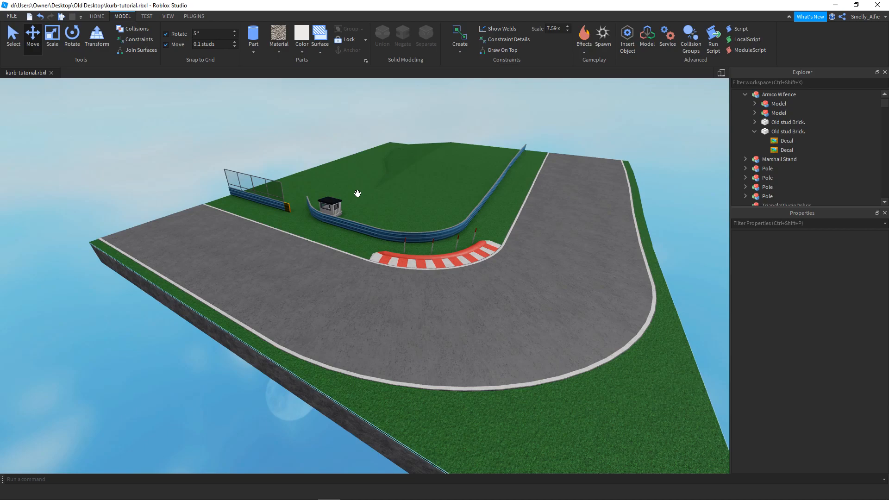
key(w)
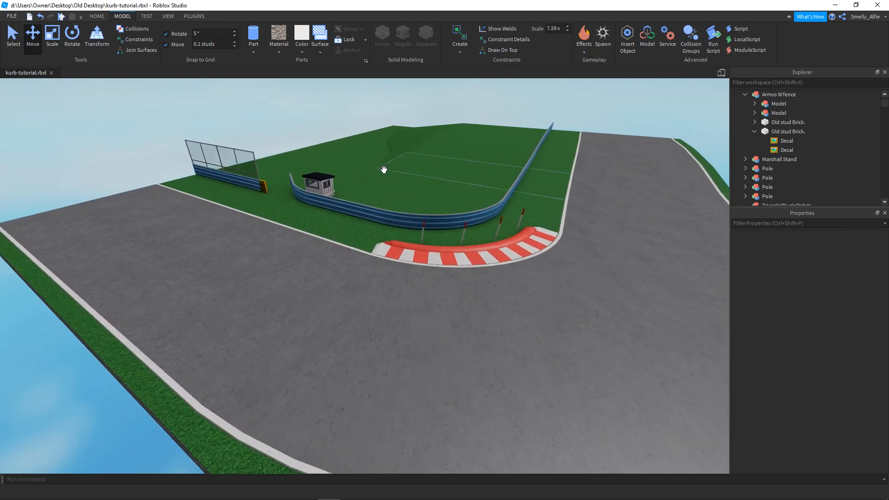
key(w)
key(w)
right_drag(384, 170, 384, 169)
key(s)
key(d)
key(s)
right_drag(133, 264, 133, 265)
key(a)
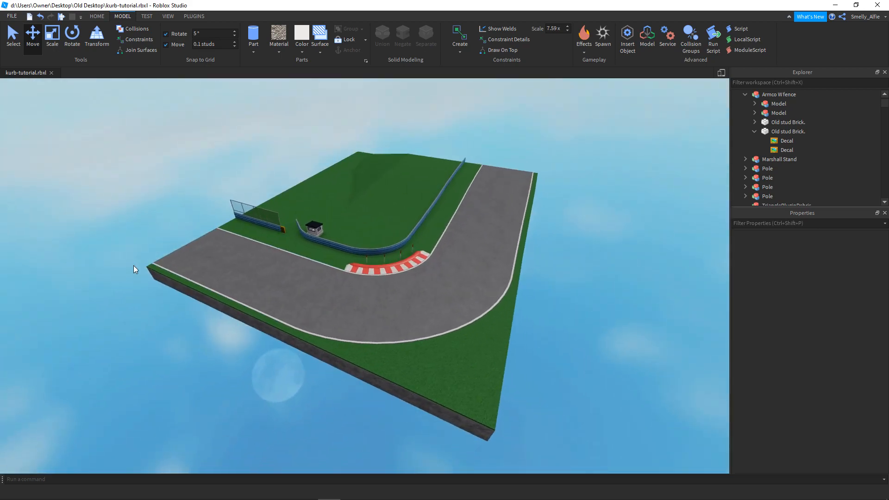
key(q)
right_drag(145, 260, 145, 260)
key(w)
key(a)
key(d)
right_drag(346, 264, 346, 265)
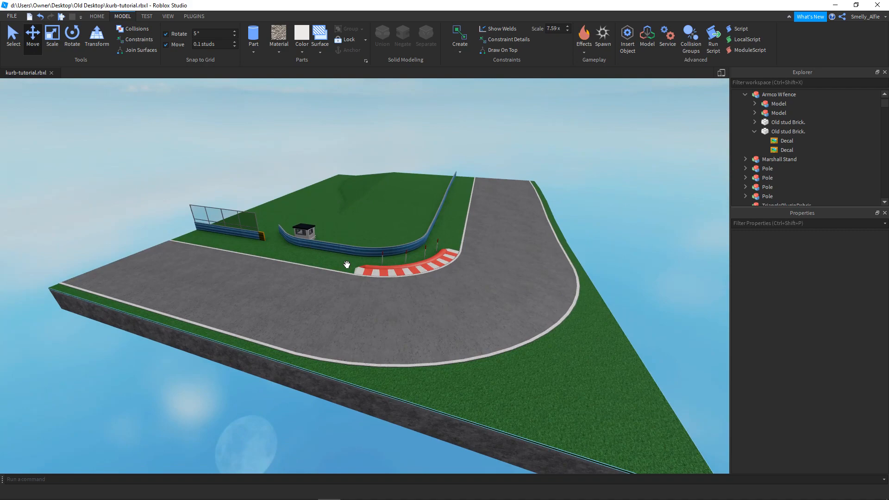